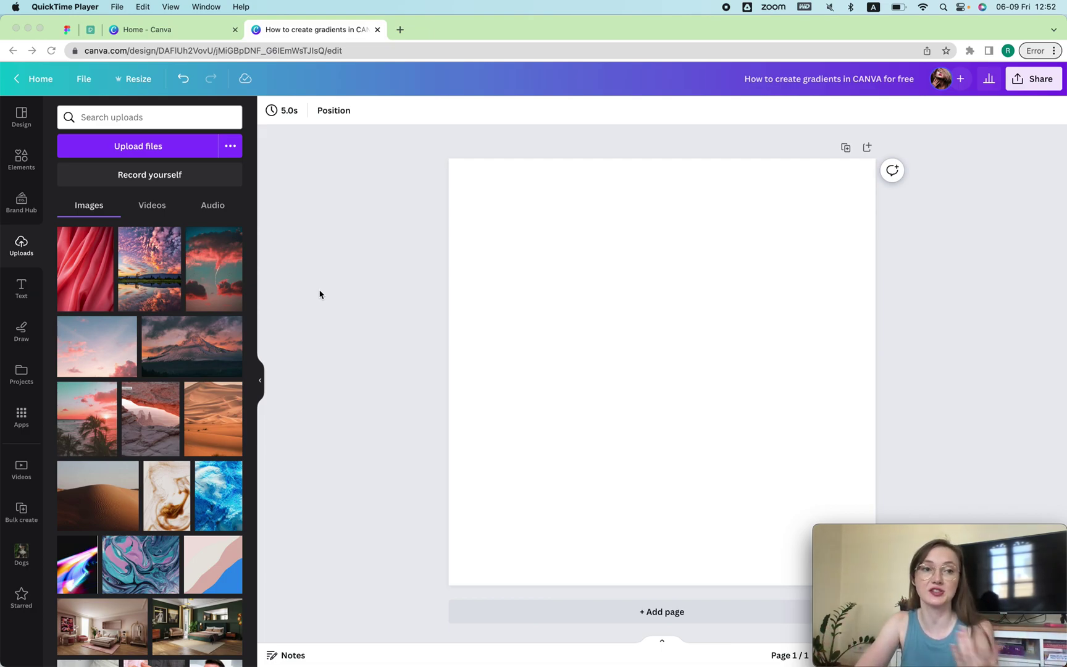
Step: Show the Elements library's 'gradient' search results and select the search term
click(19, 159)
click(19, 159)
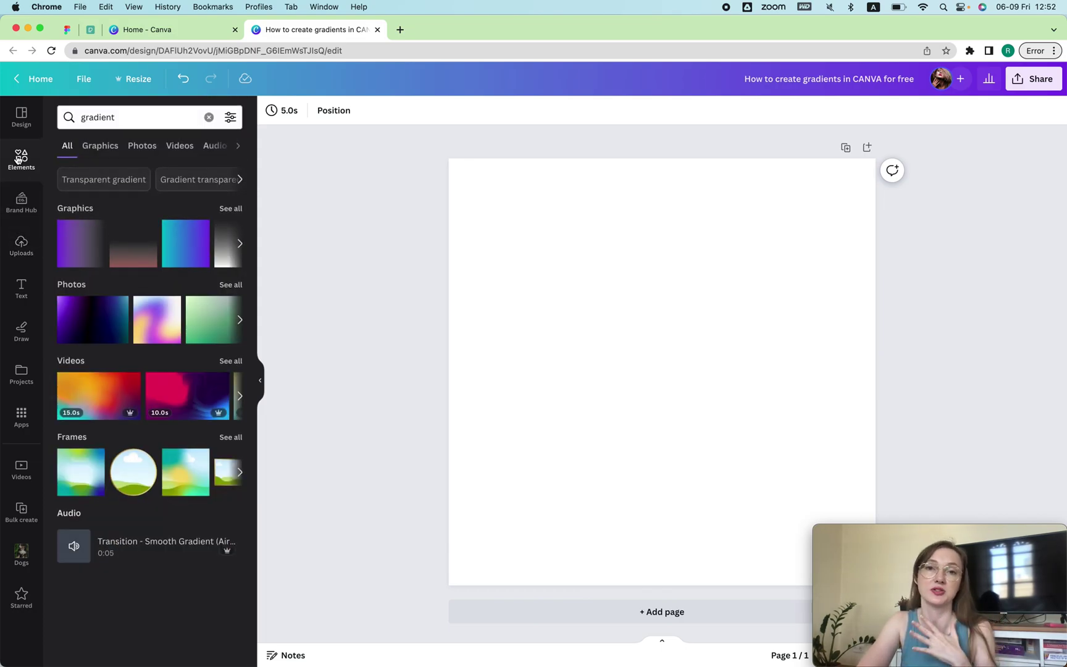
click(119, 118)
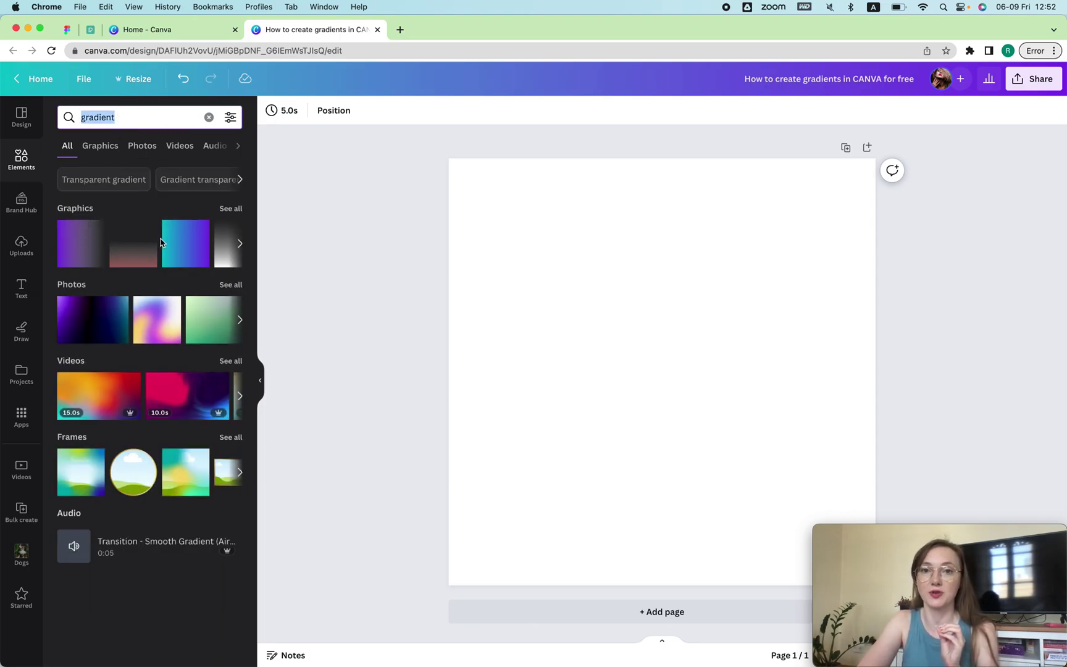
Step: Add trial gradient graphics to the page: pink, purple, teal-to-purple, grey-white and blue
click(136, 250)
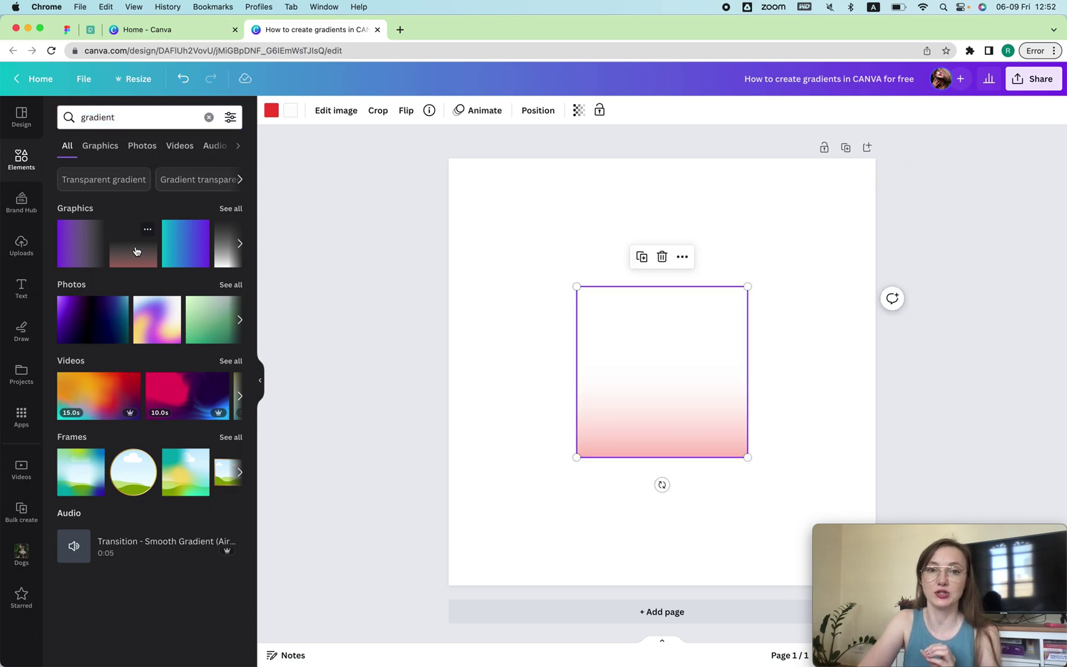
click(77, 258)
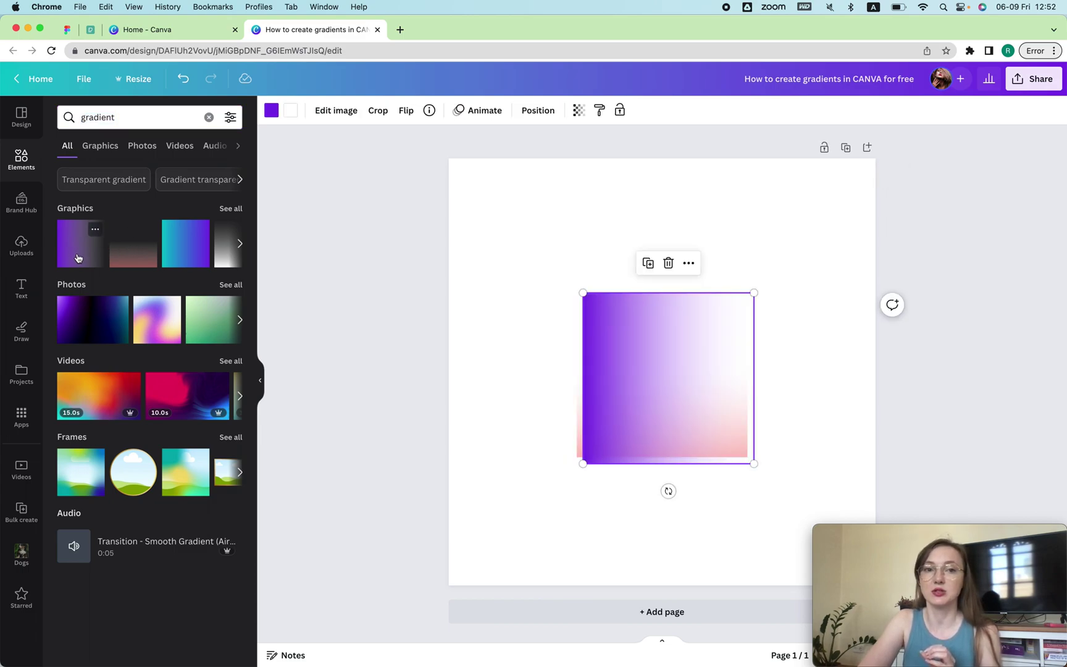
click(182, 255)
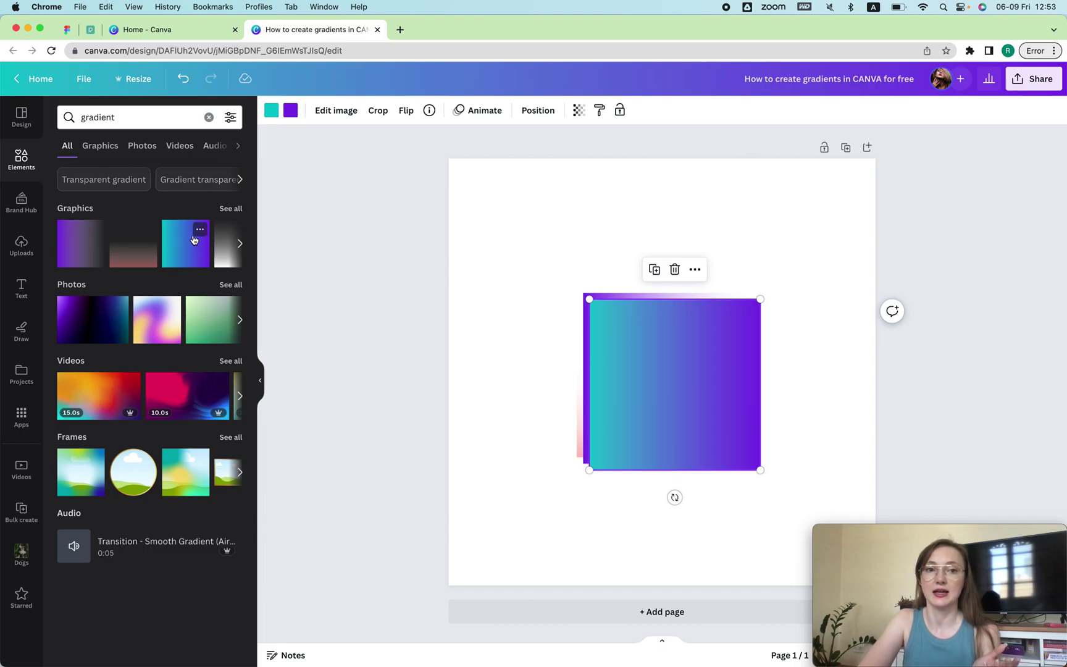
click(224, 211)
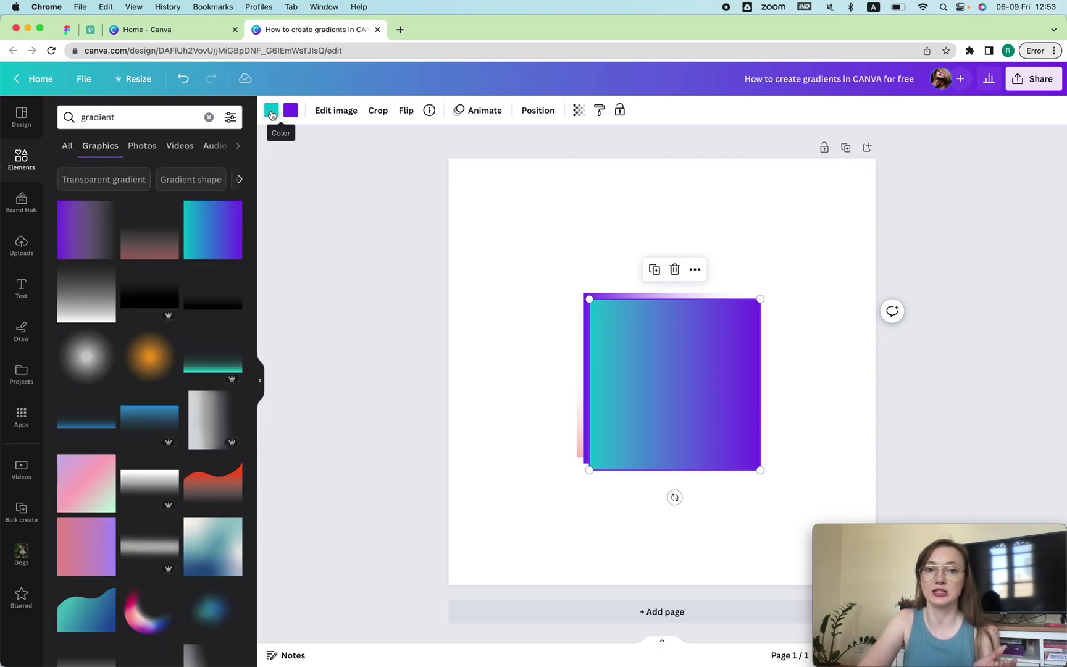
click(92, 306)
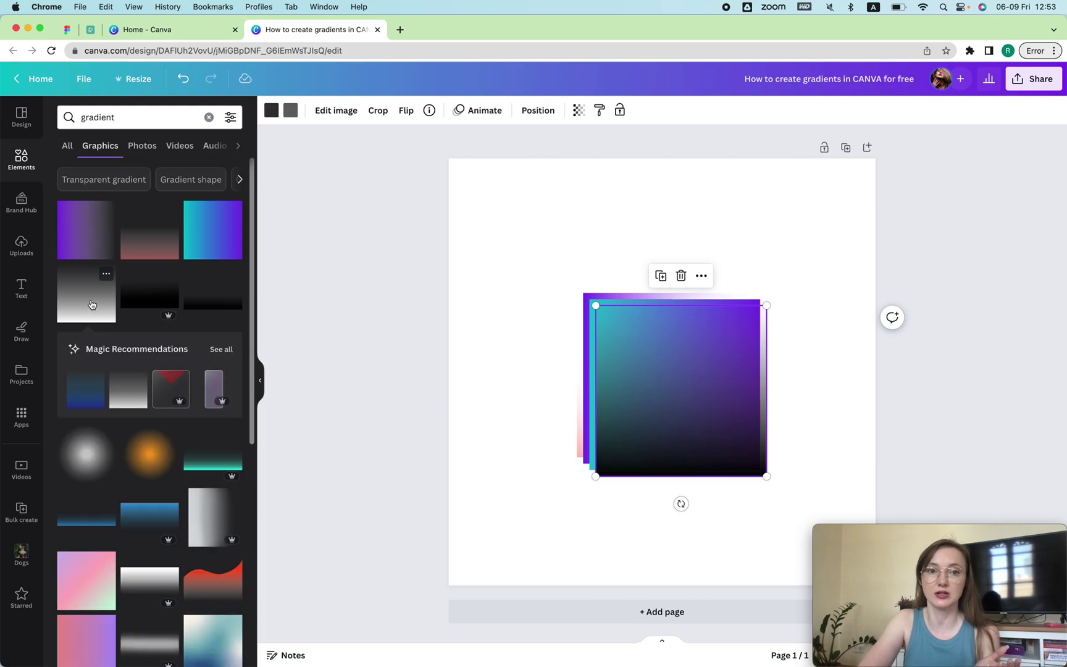
click(142, 526)
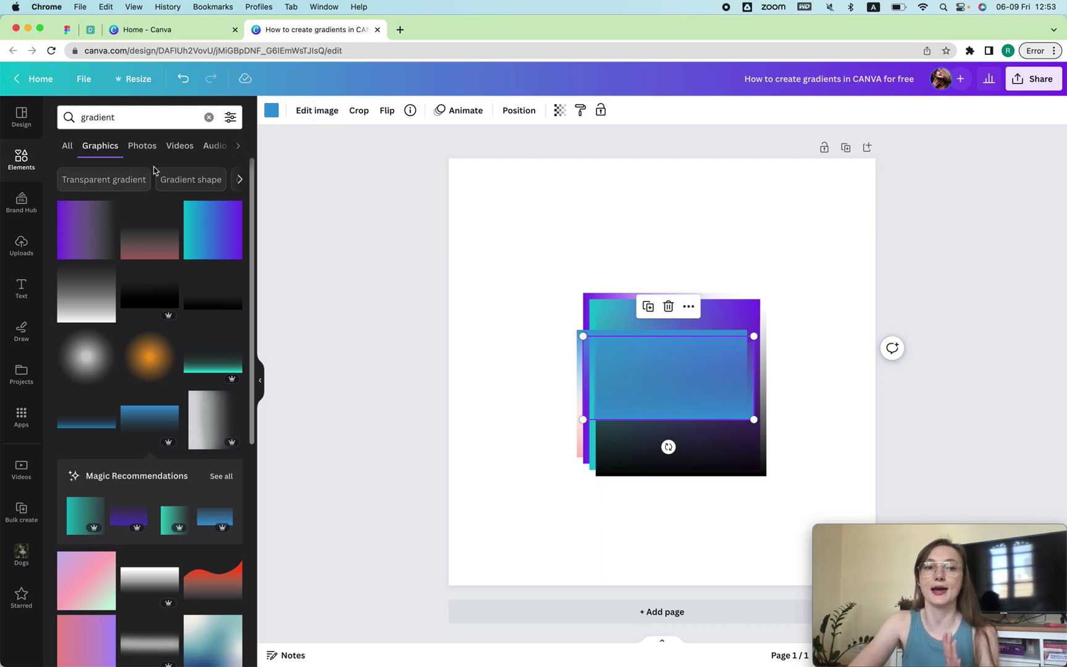
Step: Marquee-select all the stacked trial gradients and delete them
click(555, 276)
drag(550, 269, 798, 486)
key(Delete)
Step: Add the purple-to-white gradient square and recolour its light end mauve
click(100, 230)
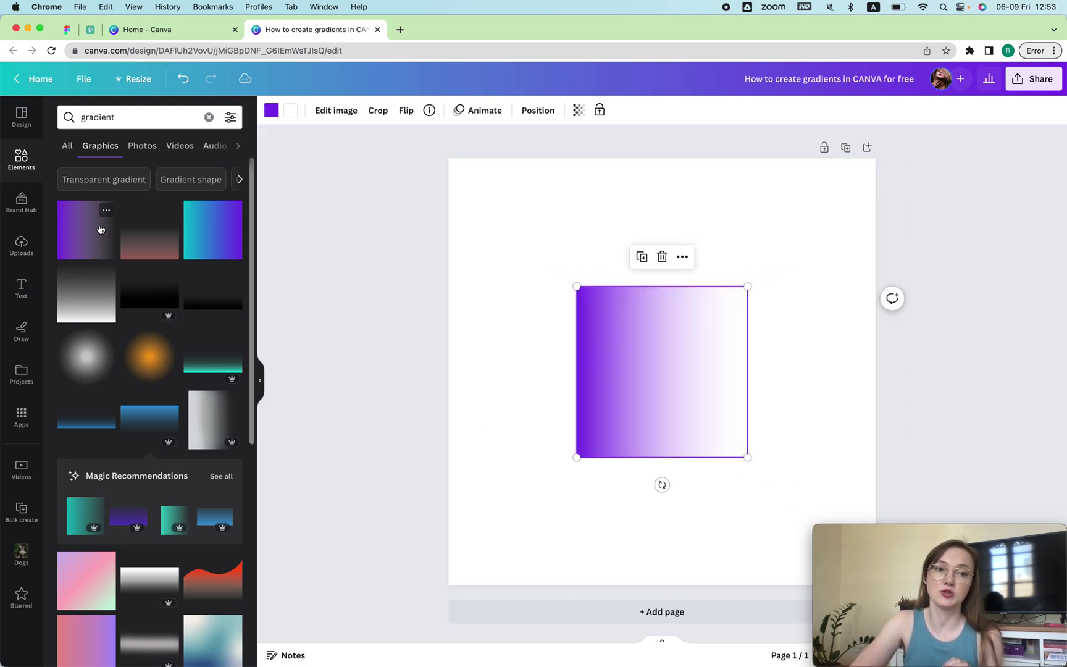
click(291, 111)
click(133, 279)
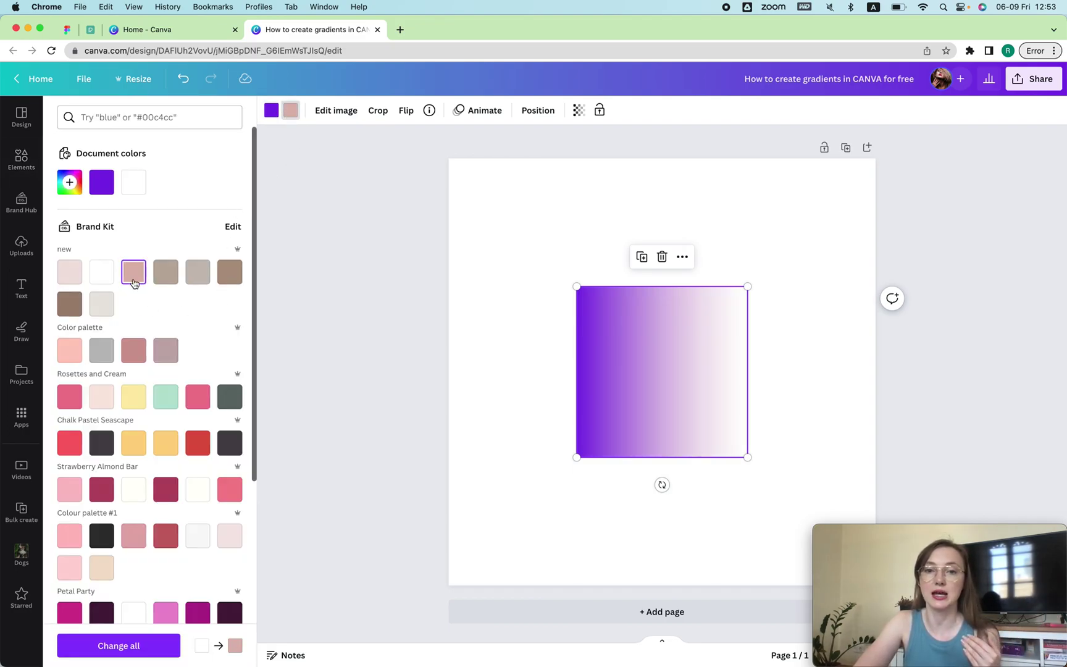
click(102, 189)
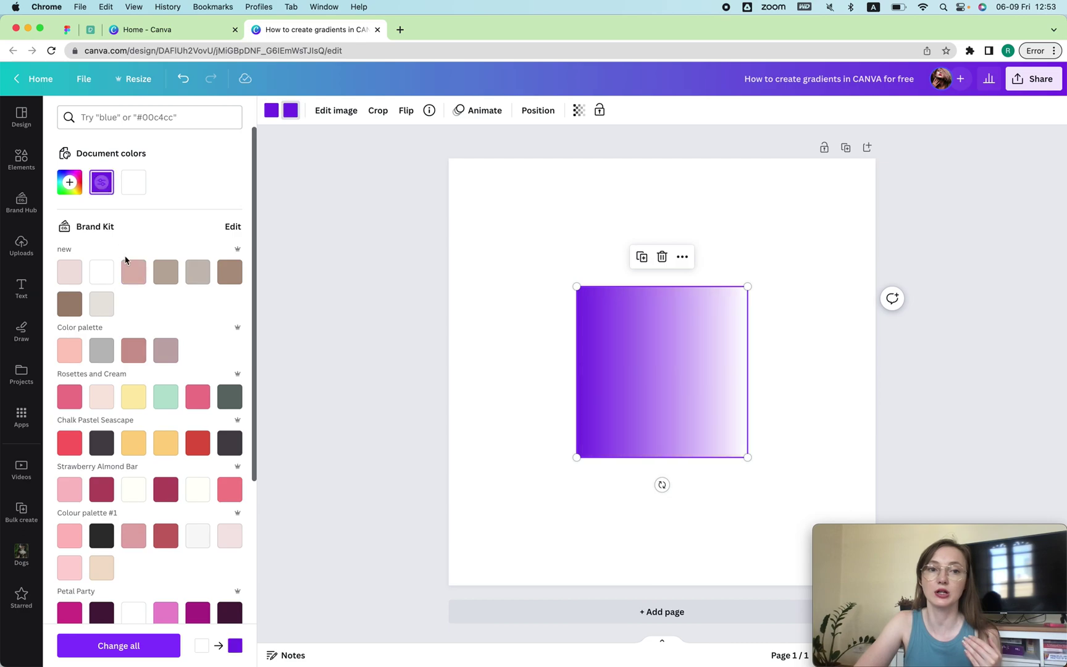
click(168, 355)
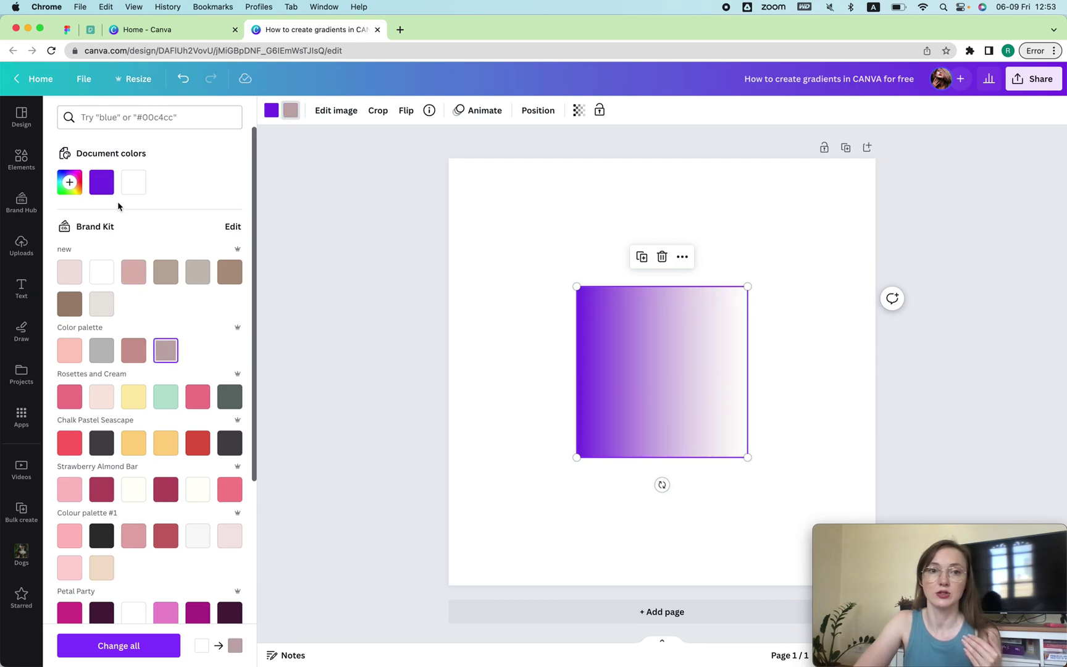
Step: Recolour the gradient's purple end mauve as well, then deselect the square
click(271, 111)
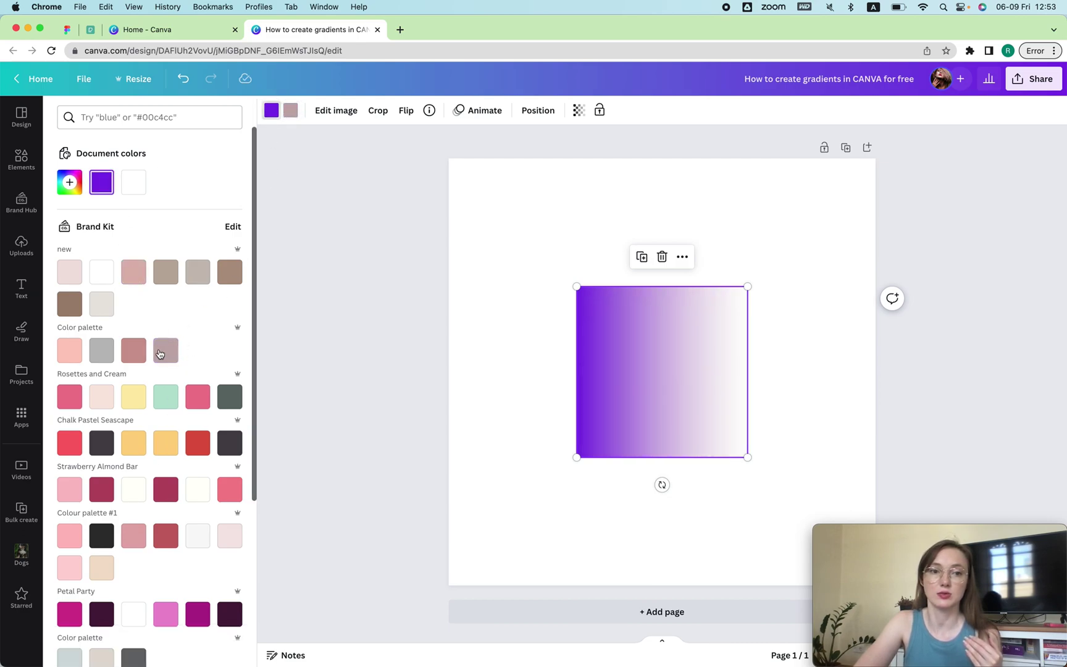
click(159, 354)
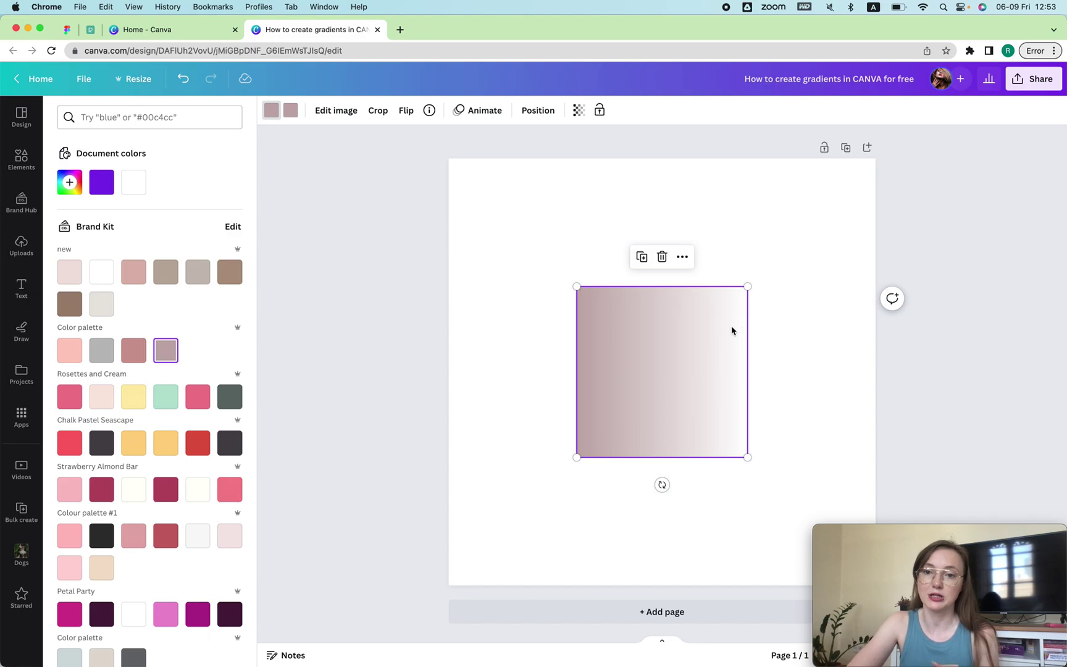
click(494, 226)
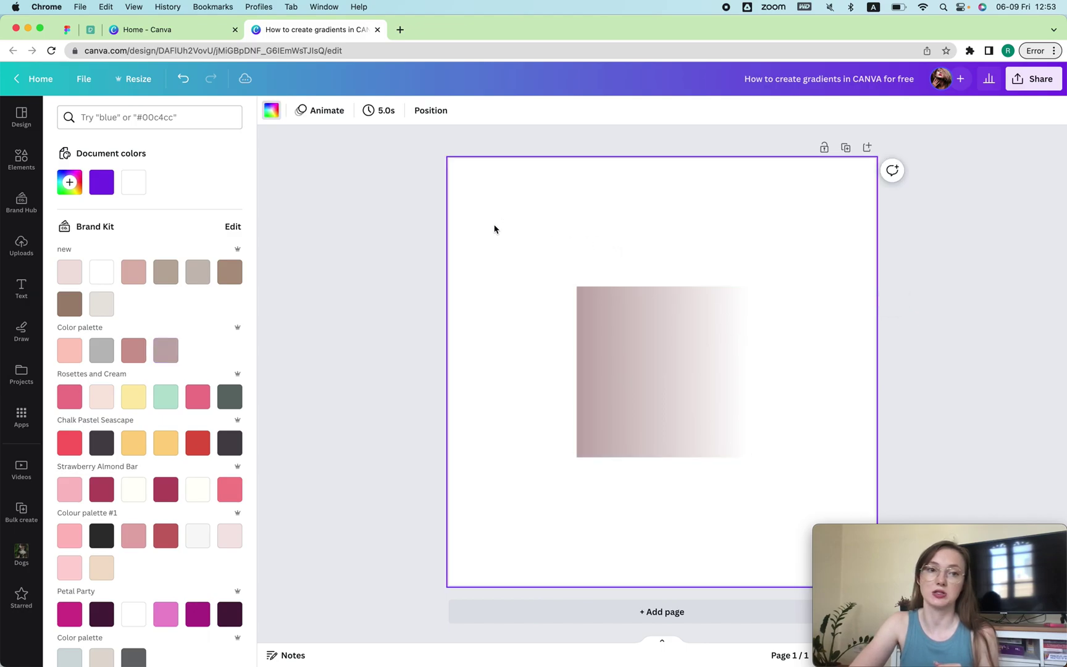
Step: Search Elements for 'model' and place the first portrait photo at the page's right edge
click(22, 162)
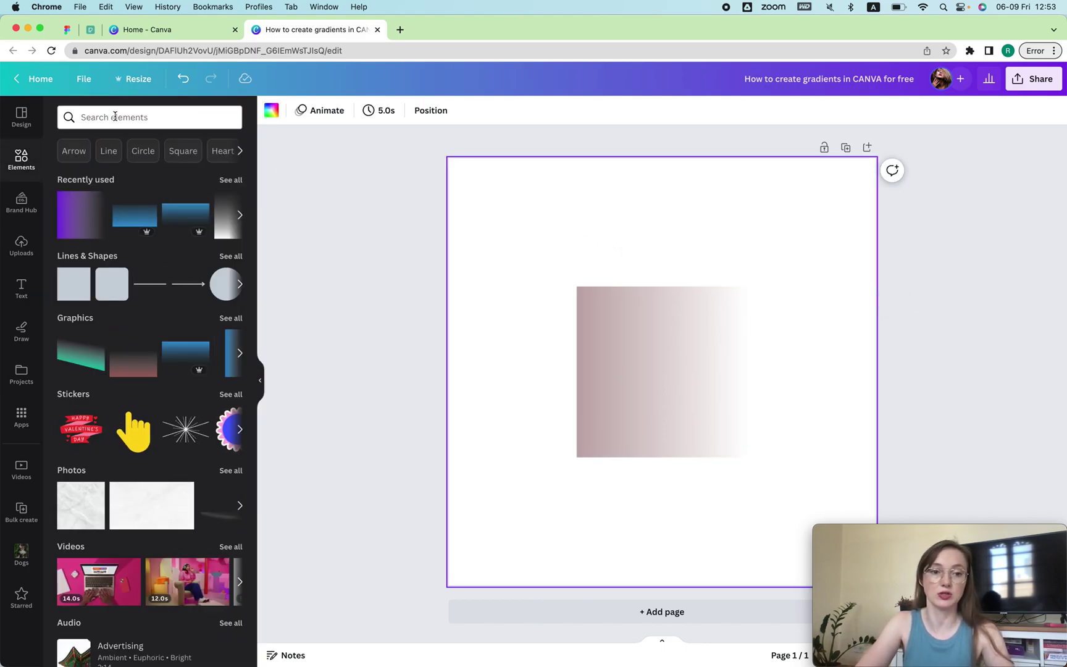
click(115, 117)
text(model)
key(Return)
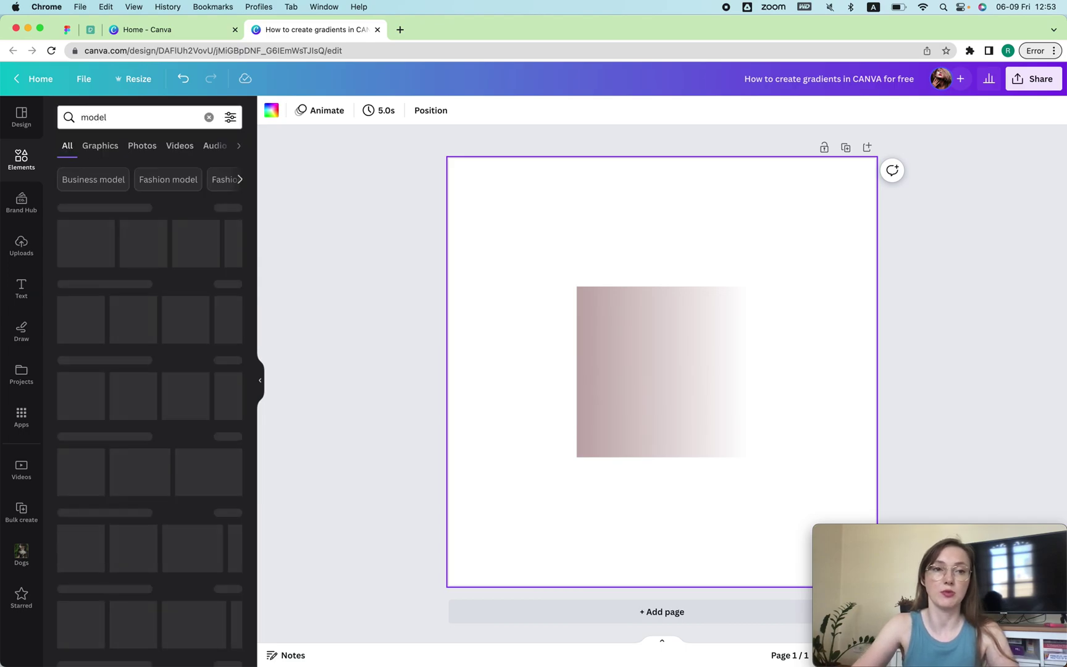
click(79, 253)
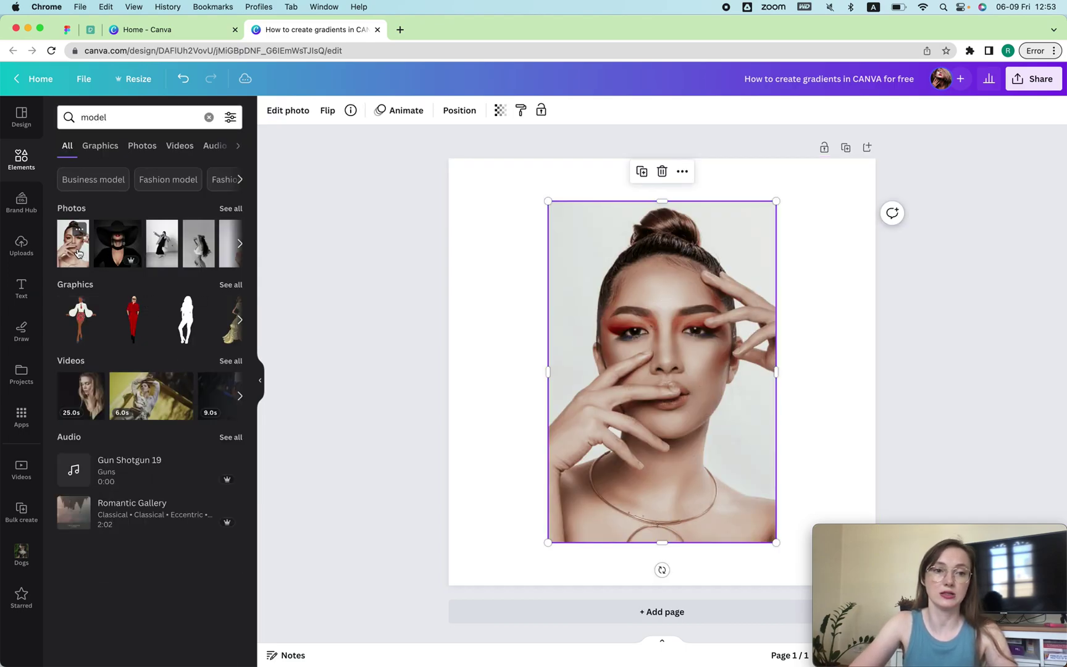
drag(636, 272, 736, 271)
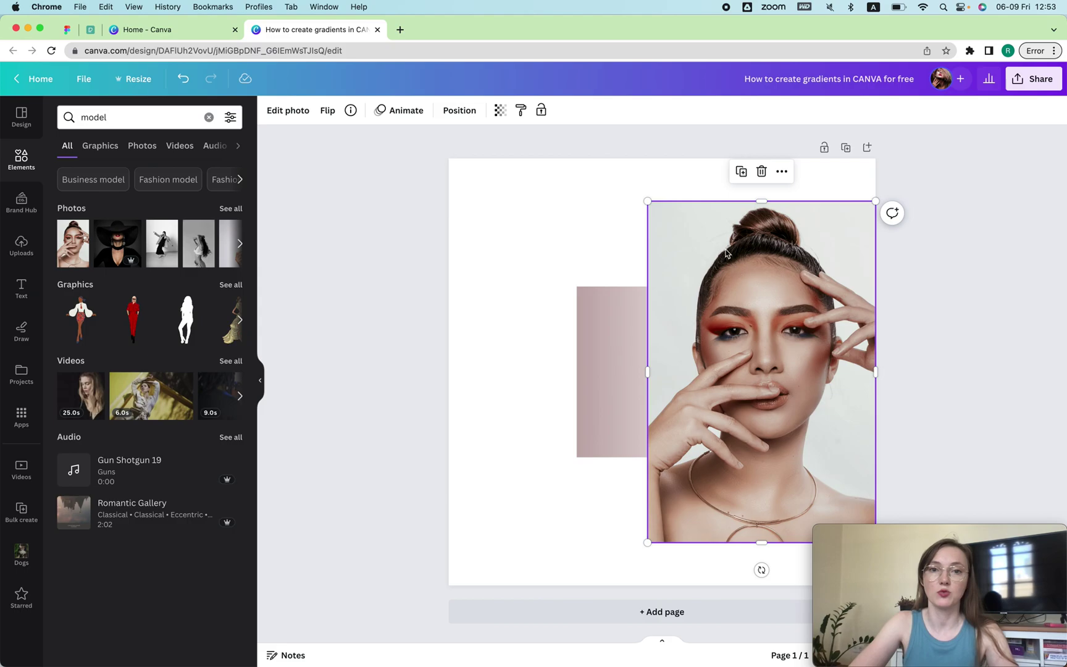
Step: Send the model photo to the back, behind the gradient square
click(463, 113)
click(198, 165)
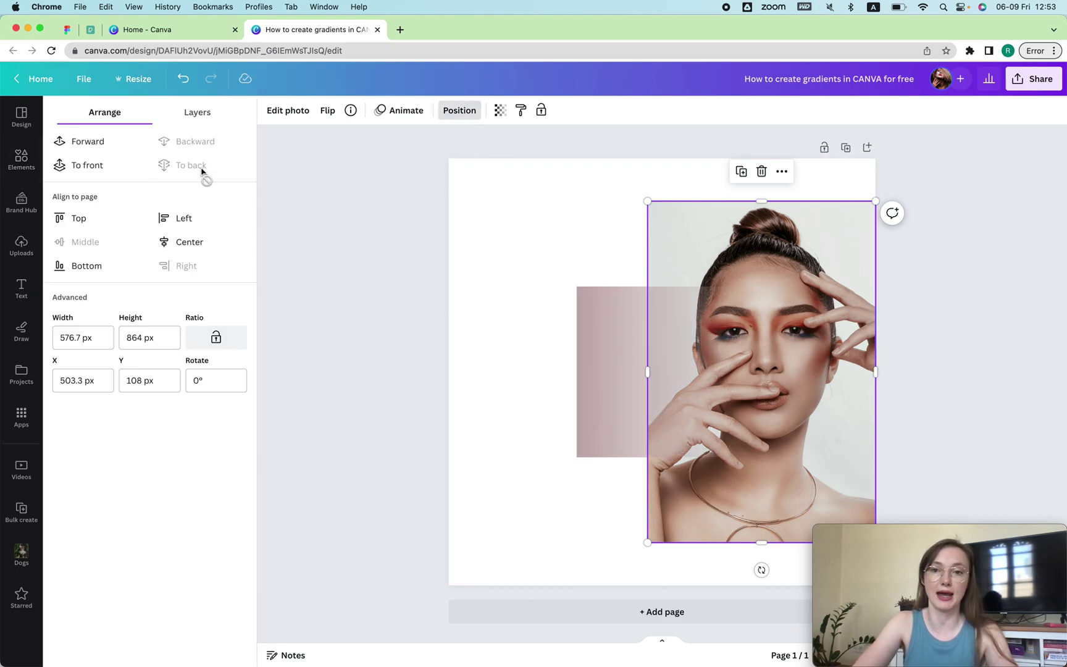
click(536, 247)
Step: Drag the gradient square left until it extends past the page's left edge (X ≈ -88.7 px)
scroll(723, 322, up, 5)
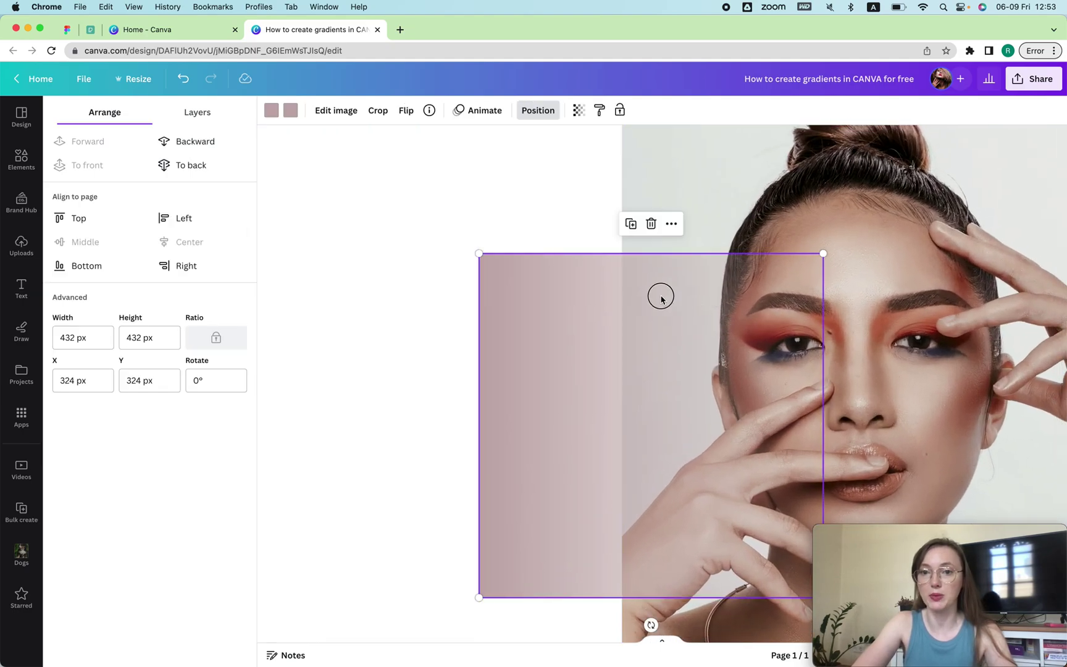
drag(660, 295, 803, 280)
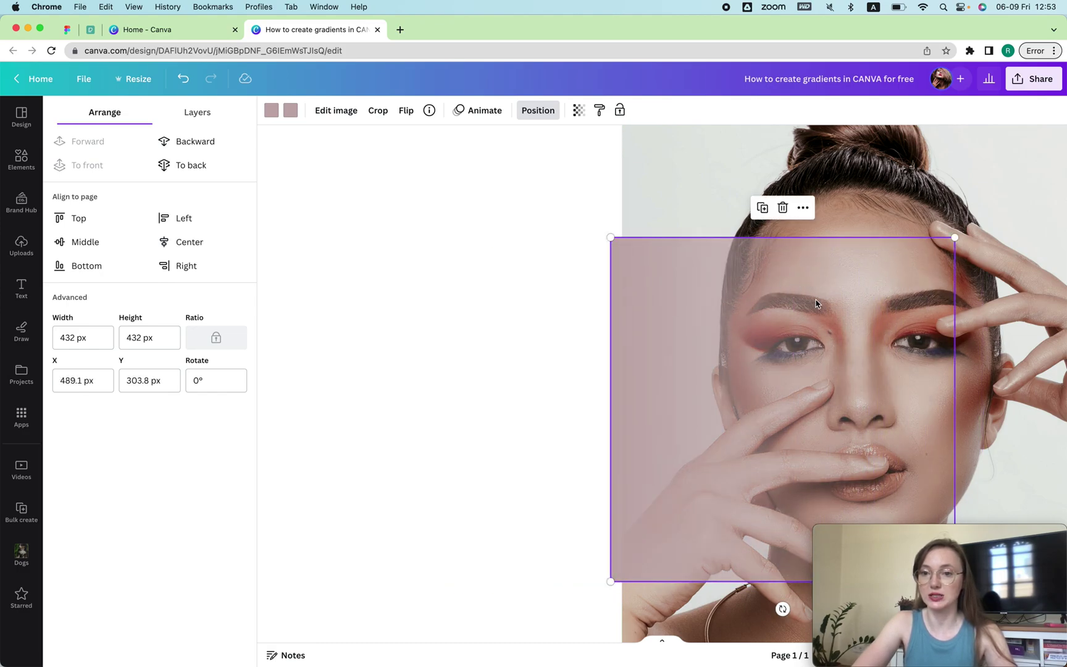
drag(684, 279, 384, 287)
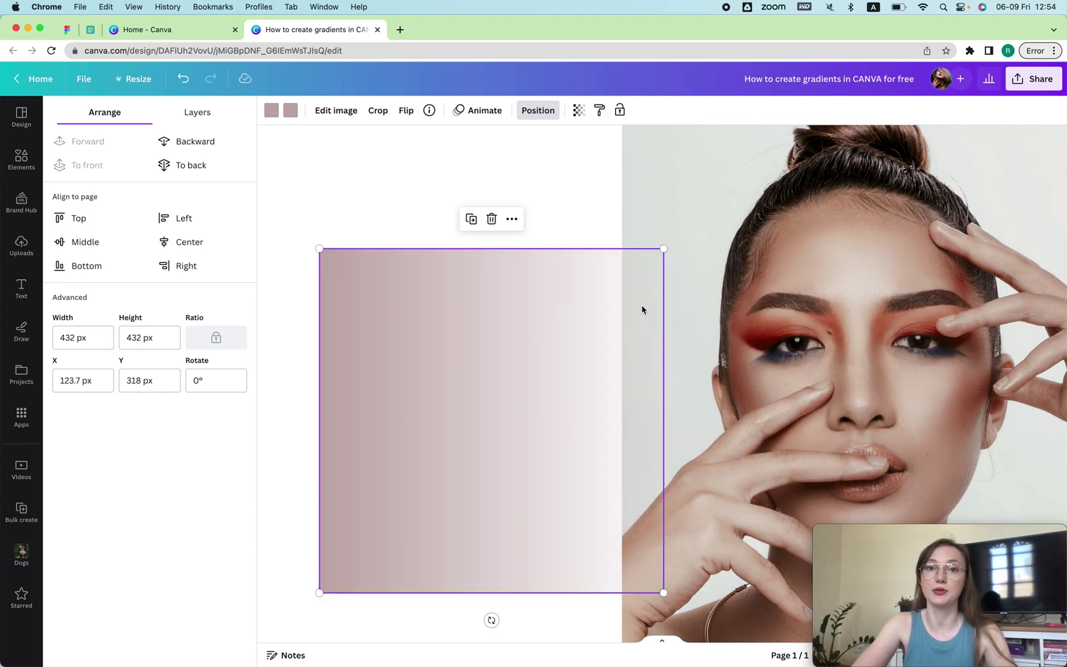
scroll(643, 310, down, 5)
scroll(642, 310, up, 3)
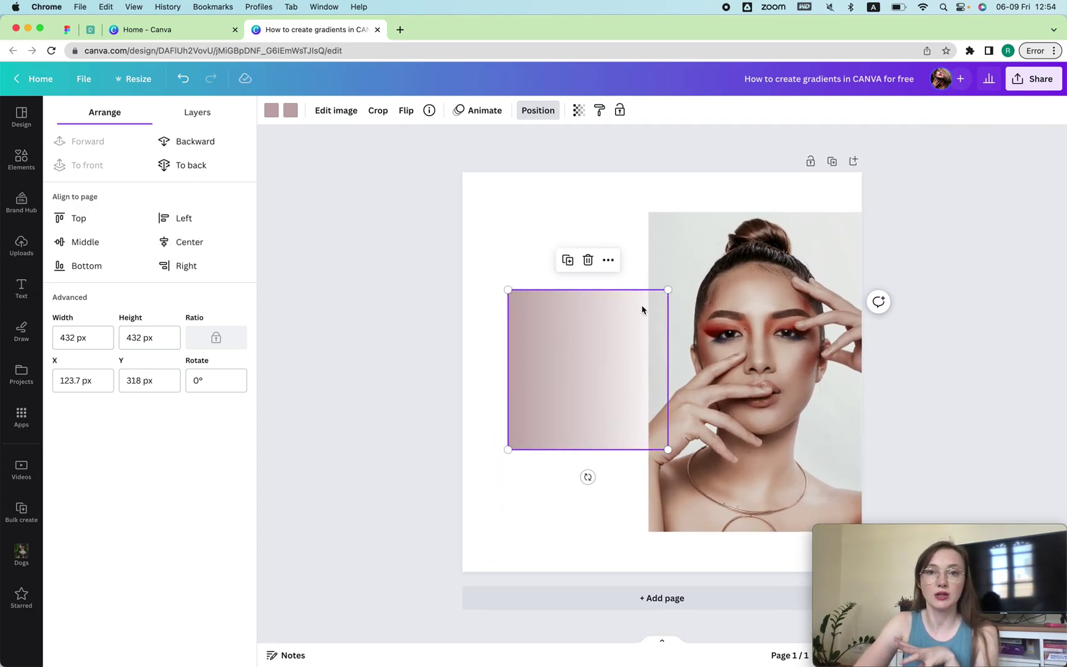
drag(617, 310, 540, 307)
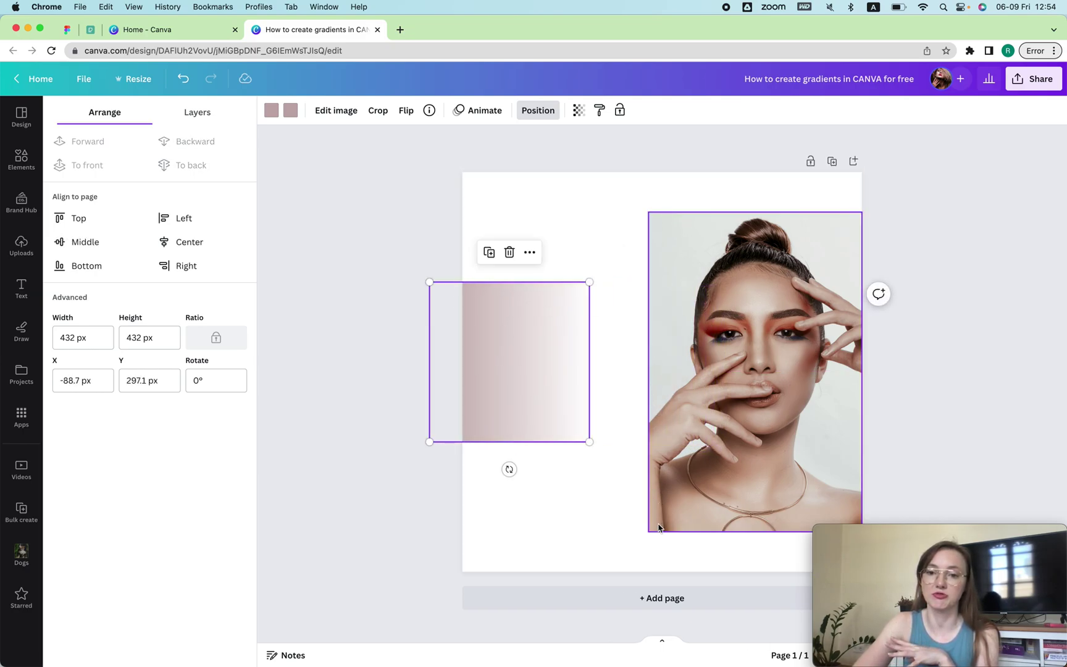
Step: Stretch the model photo to full page height, widen it to 810 px, and move the gradient over it
click(764, 215)
drag(758, 210, 755, 172)
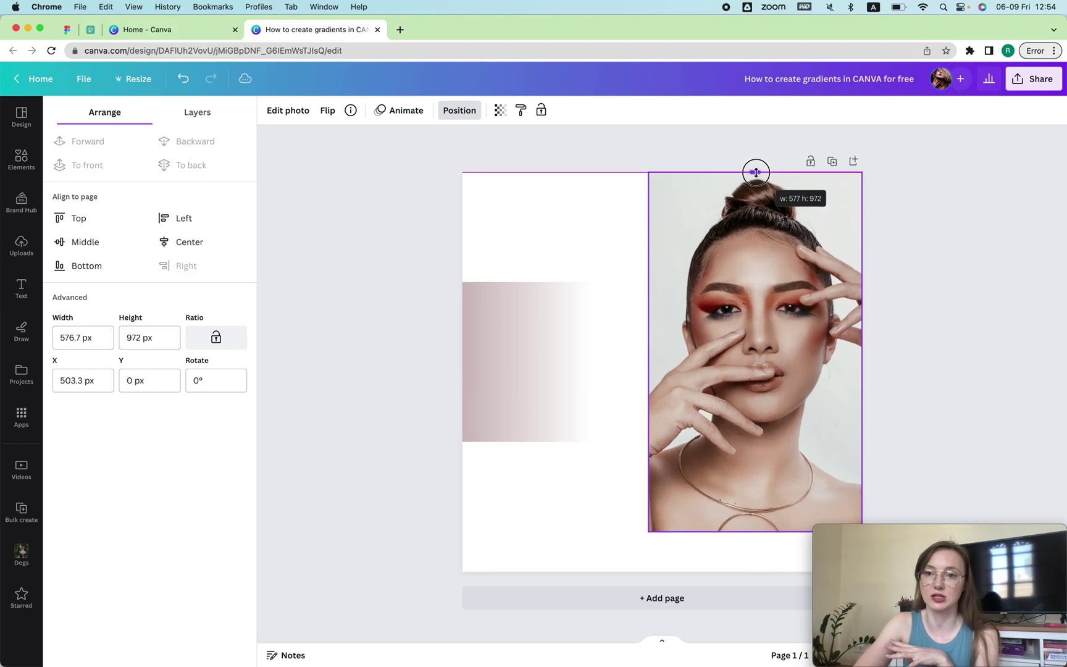
drag(755, 546, 755, 572)
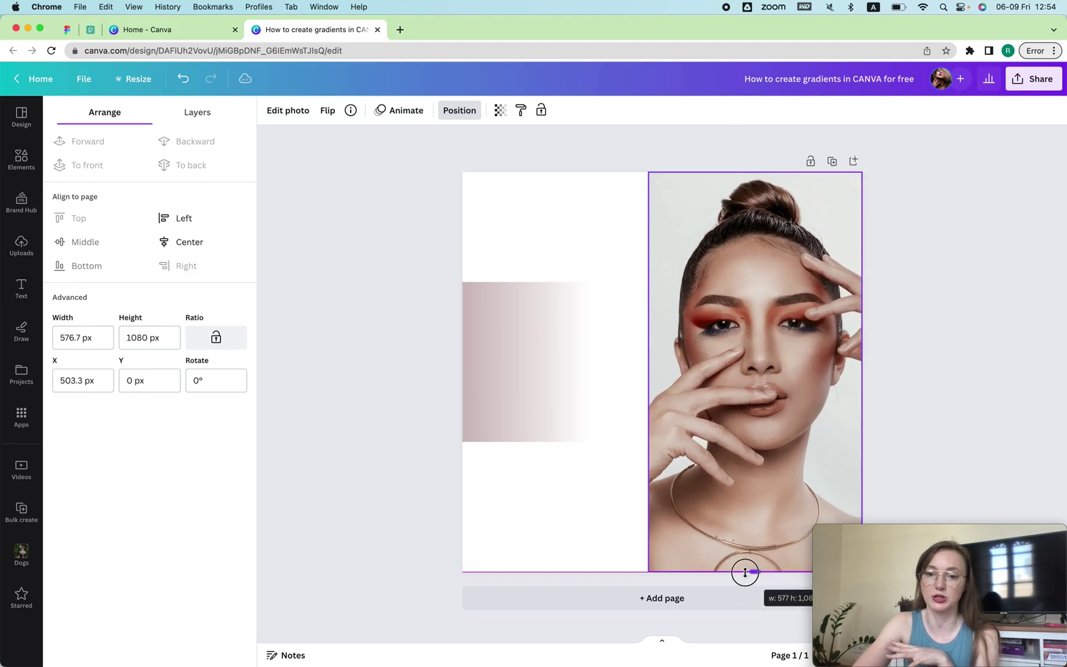
drag(646, 375, 612, 362)
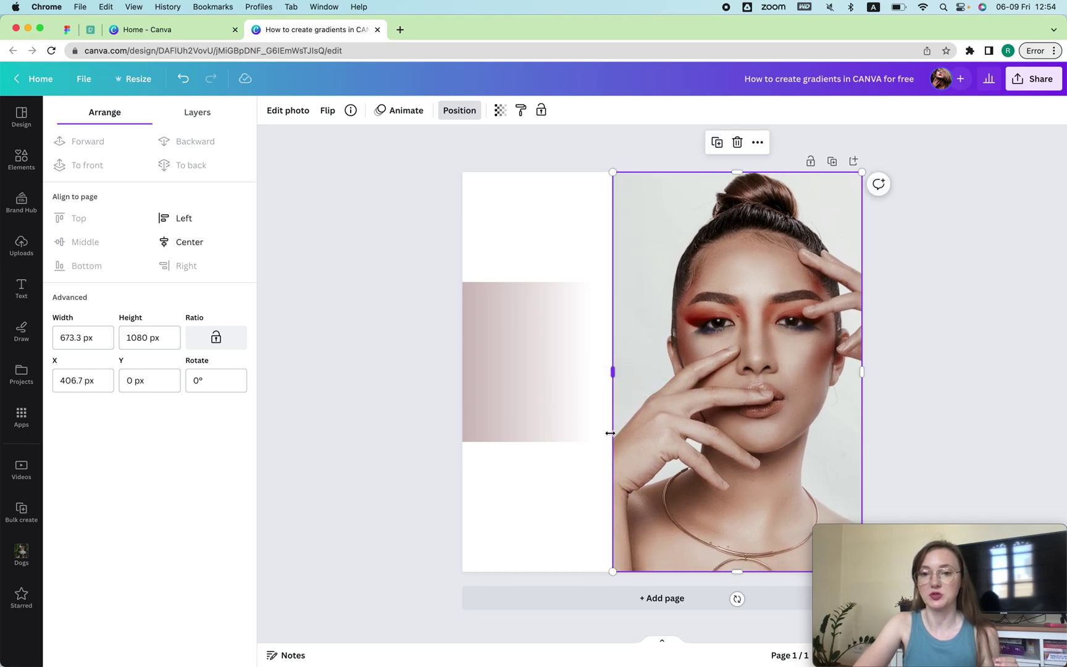
drag(679, 404, 628, 404)
drag(810, 370, 863, 370)
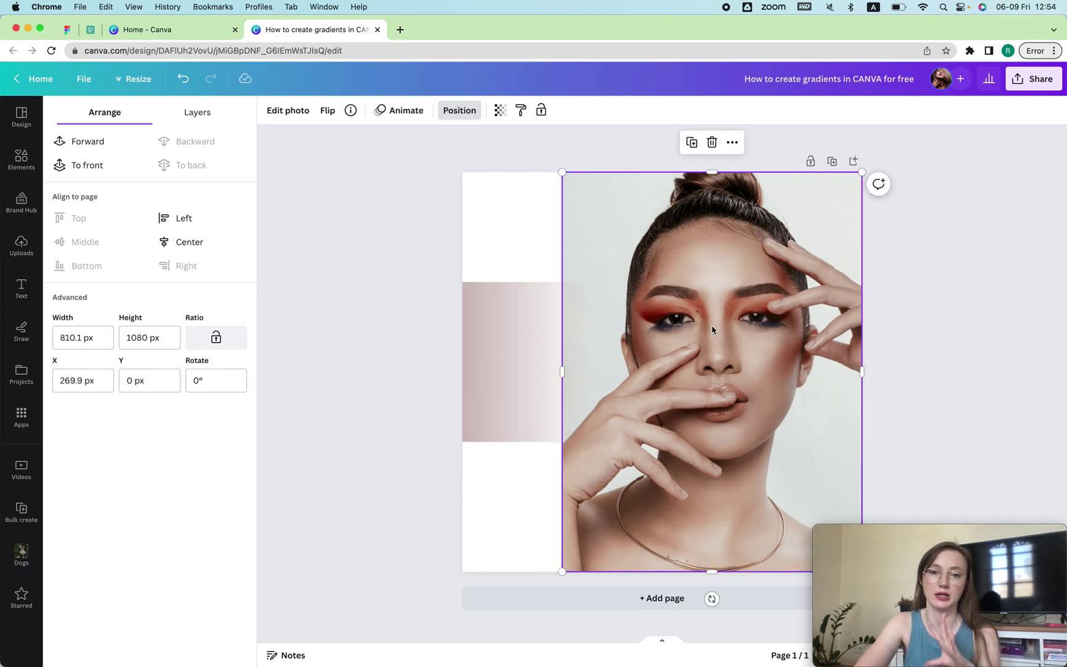
drag(496, 348, 592, 350)
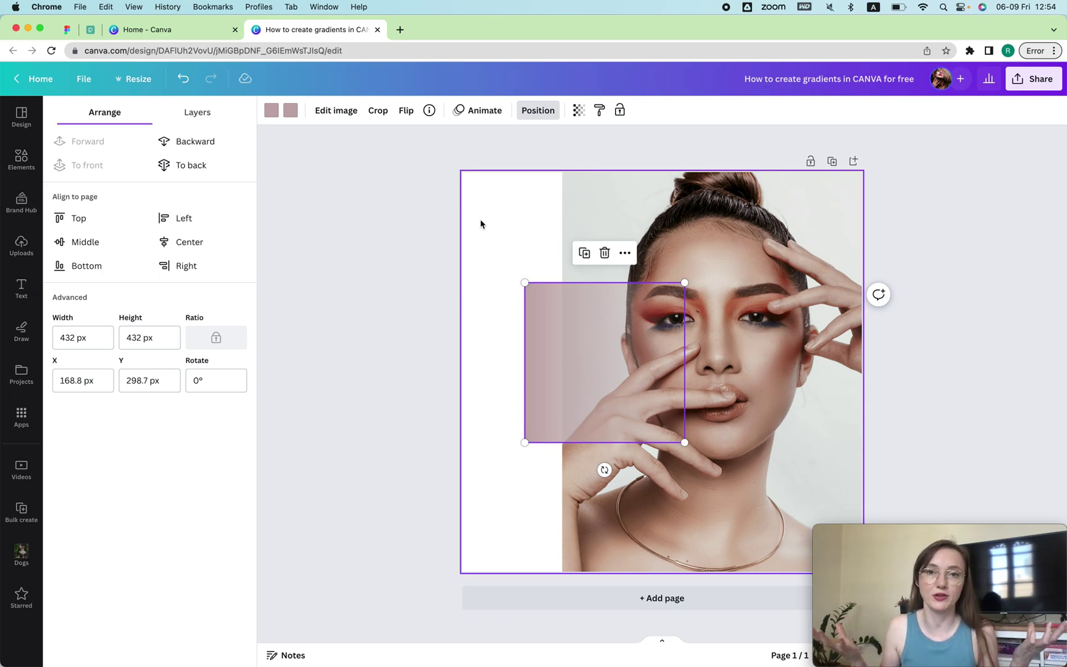
Step: Enlarge the gradient square to 1080 px from the top-left corner and shift it past the left edge
drag(560, 298, 514, 206)
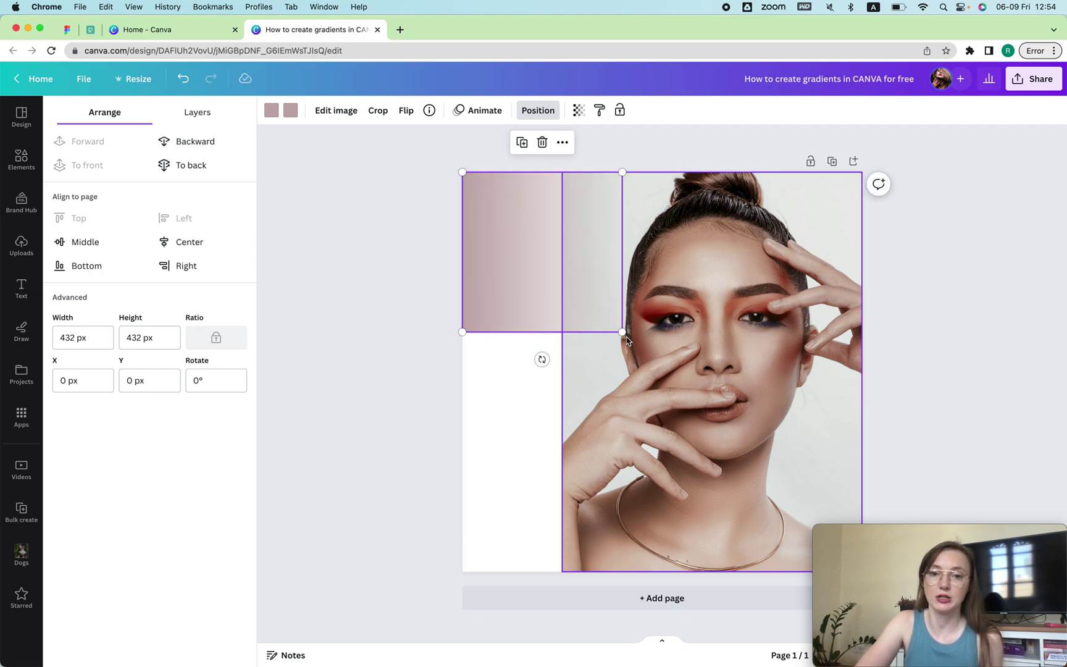
drag(621, 333, 863, 572)
drag(669, 316, 568, 312)
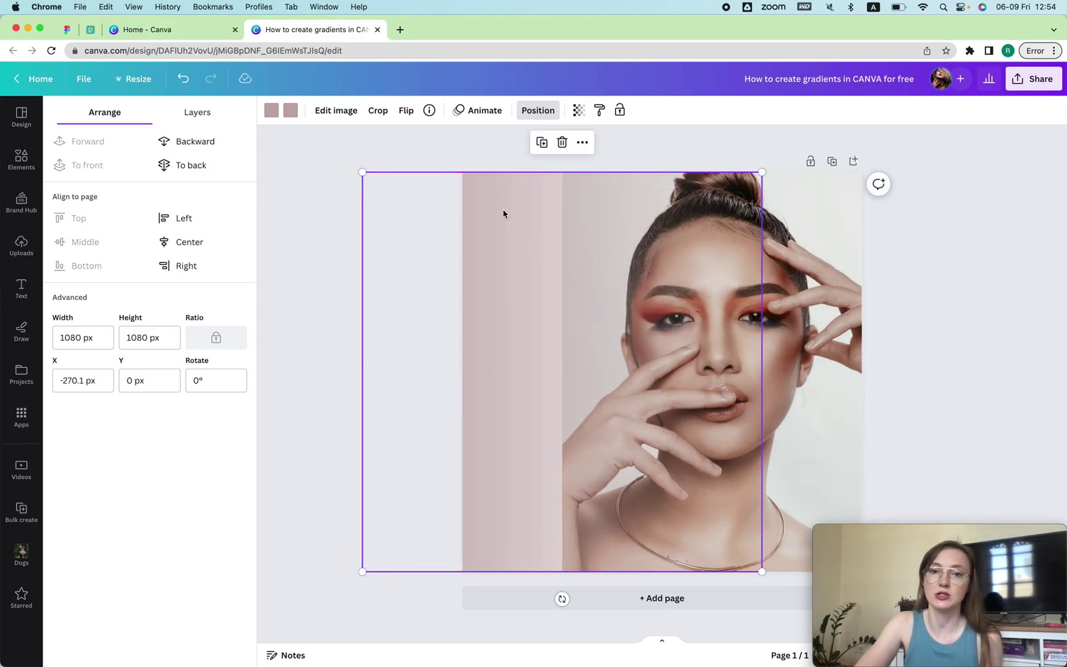
drag(609, 213, 611, 230)
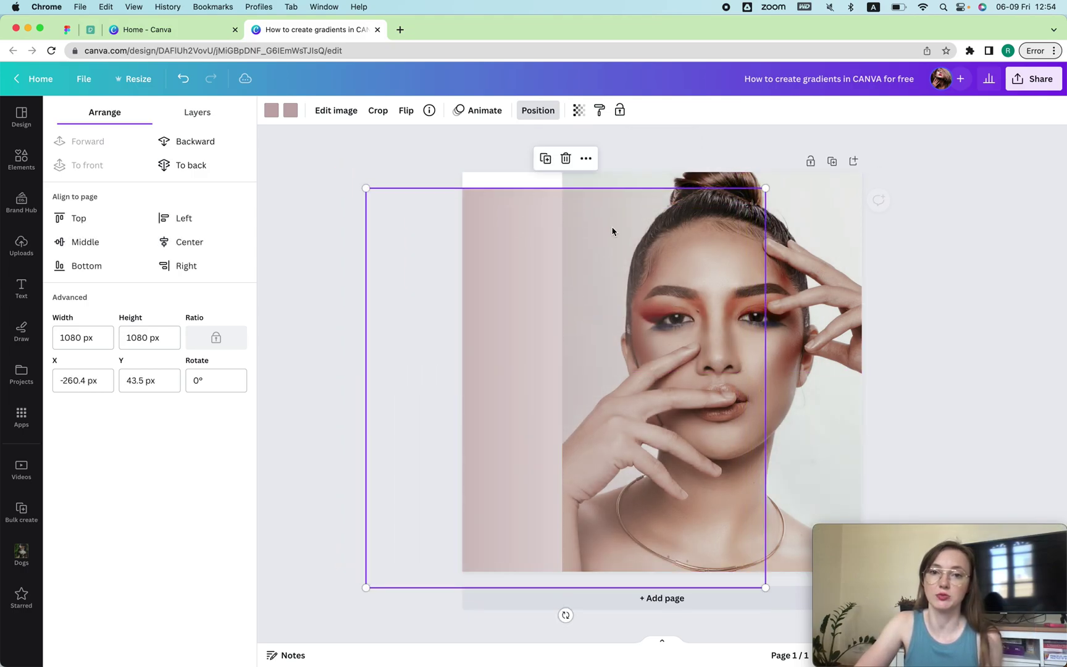
Step: Set both gradient colours to the photo's light grey #DFE3E1 using the eyedropper
click(270, 109)
click(69, 182)
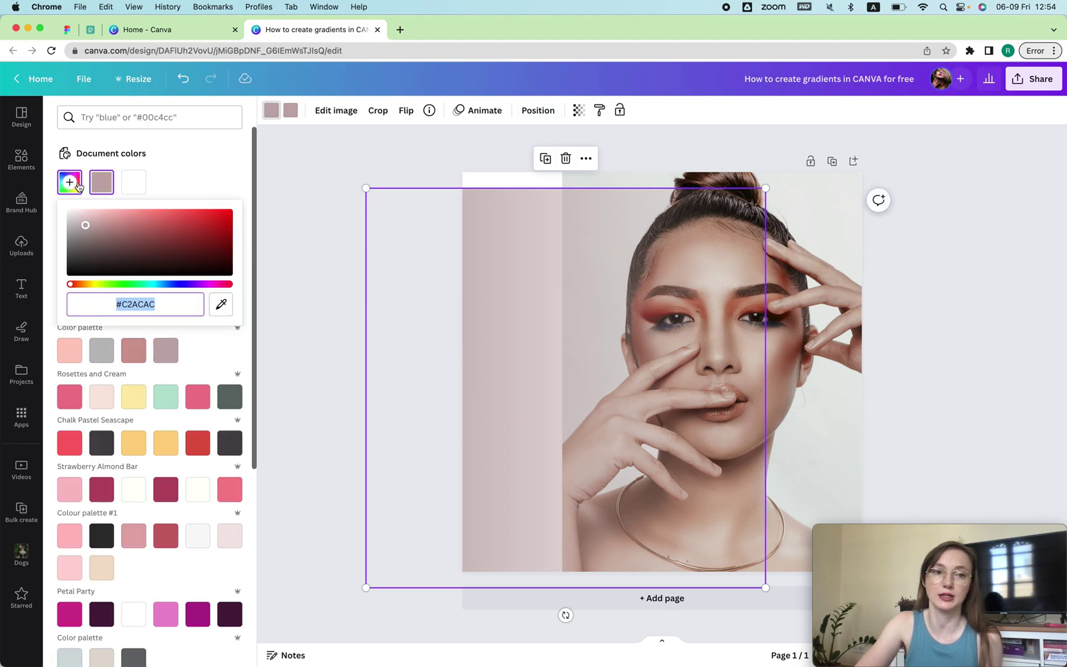
click(222, 305)
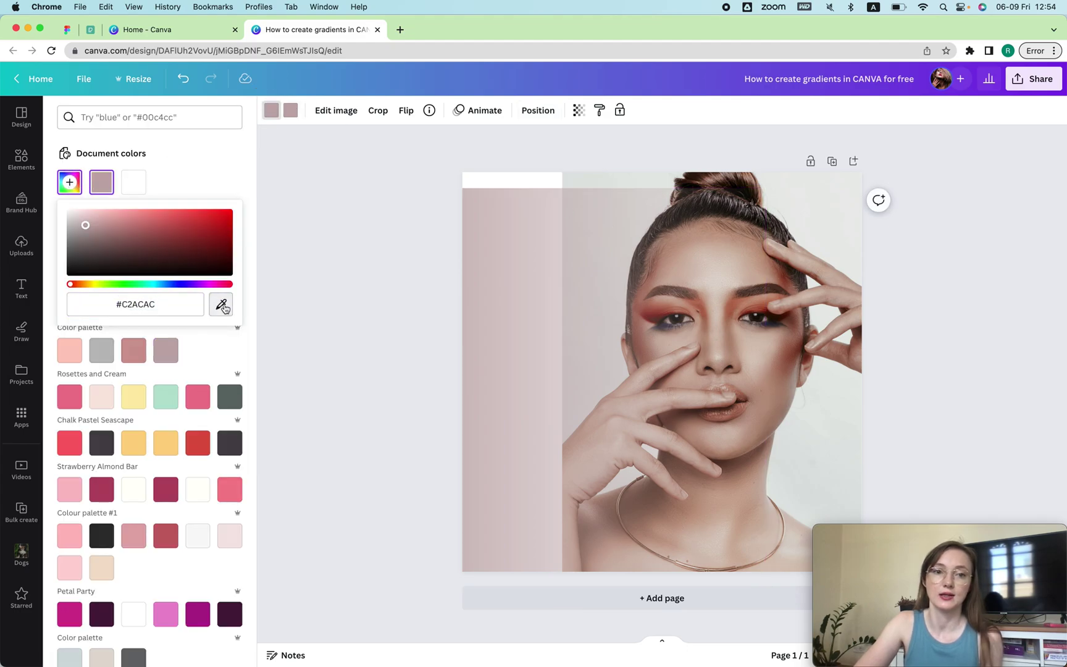
click(566, 181)
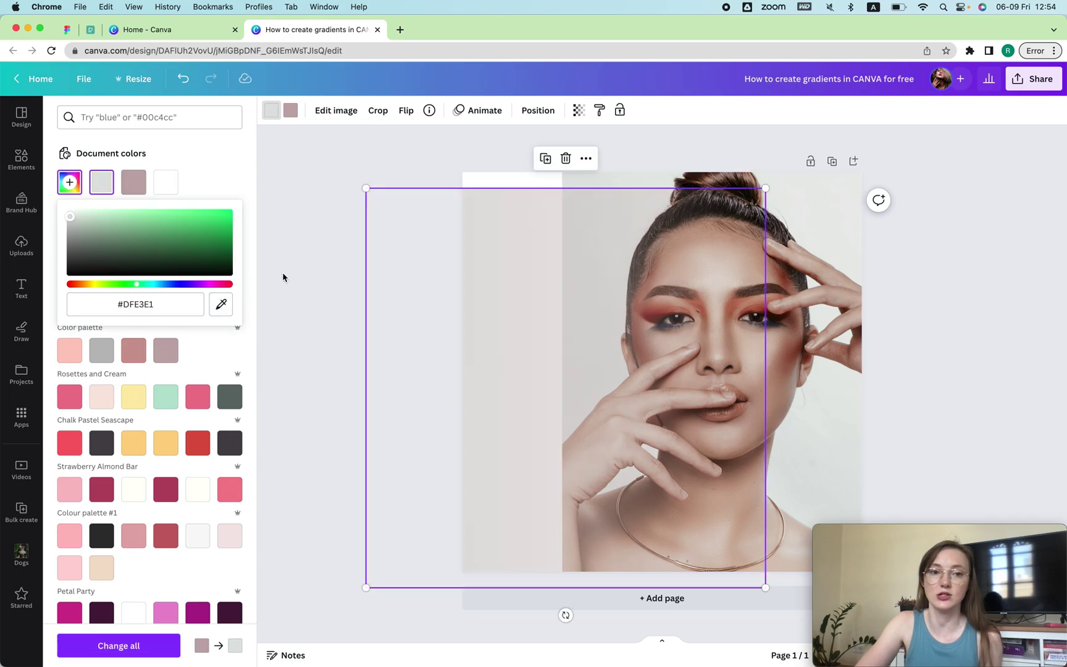
click(293, 111)
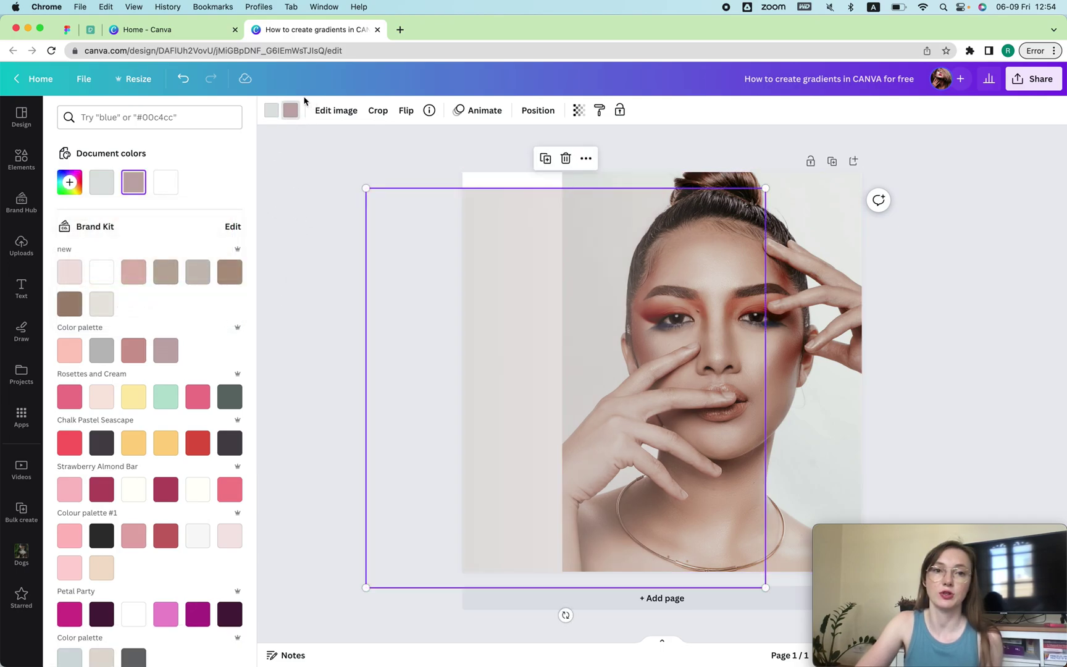
click(105, 182)
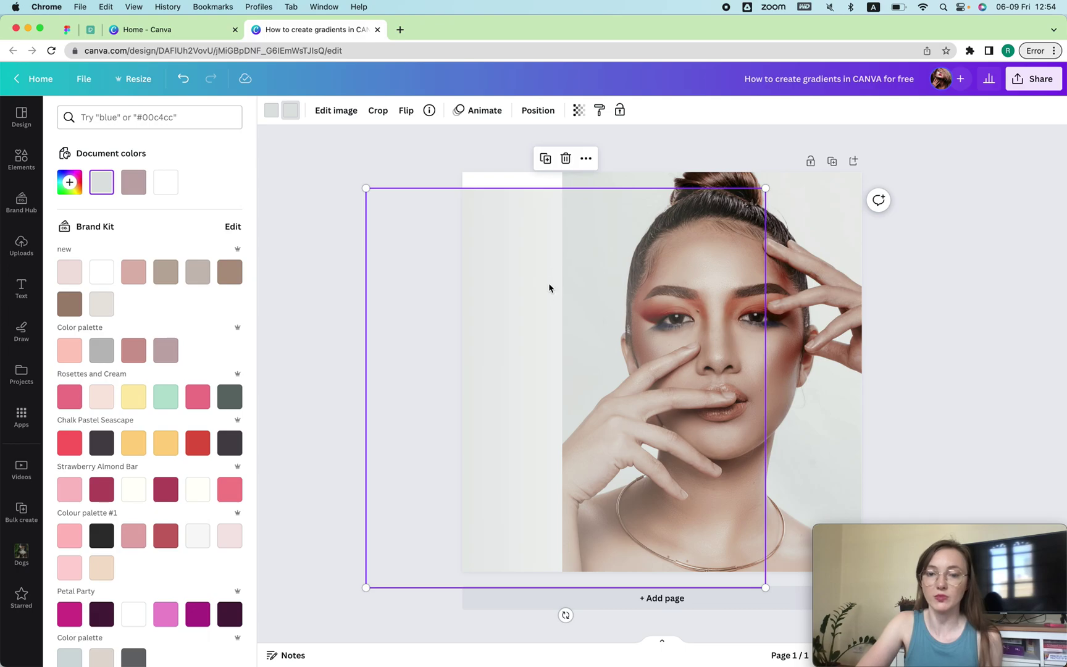
Step: Eyedrop the photo's grey as the page background colour and nudge the overlay up-right
click(482, 183)
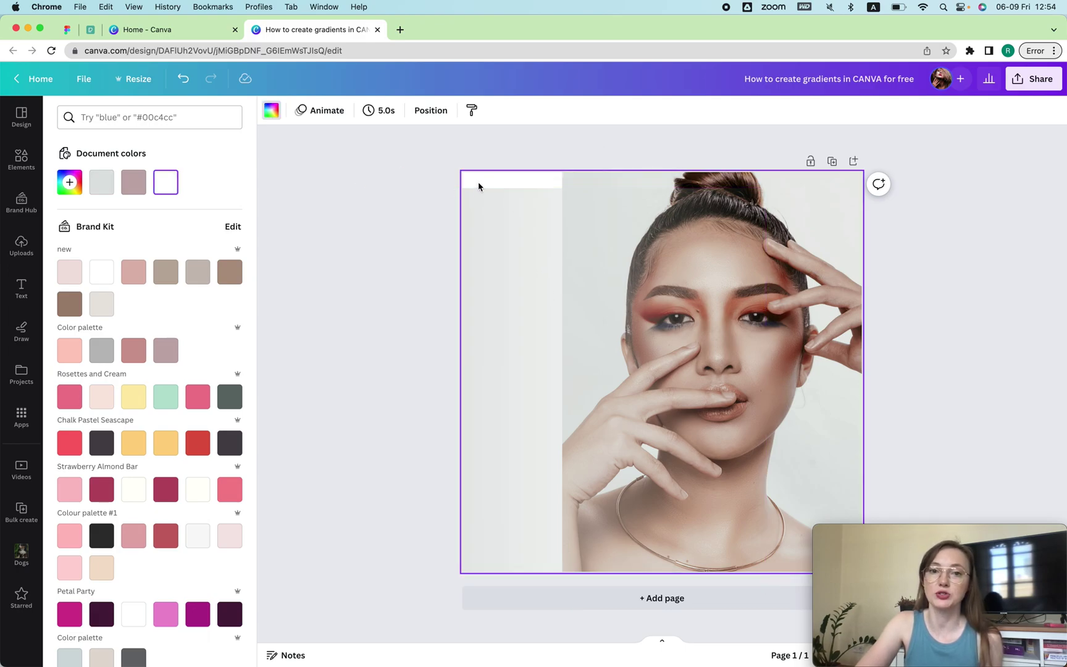
click(272, 111)
click(272, 110)
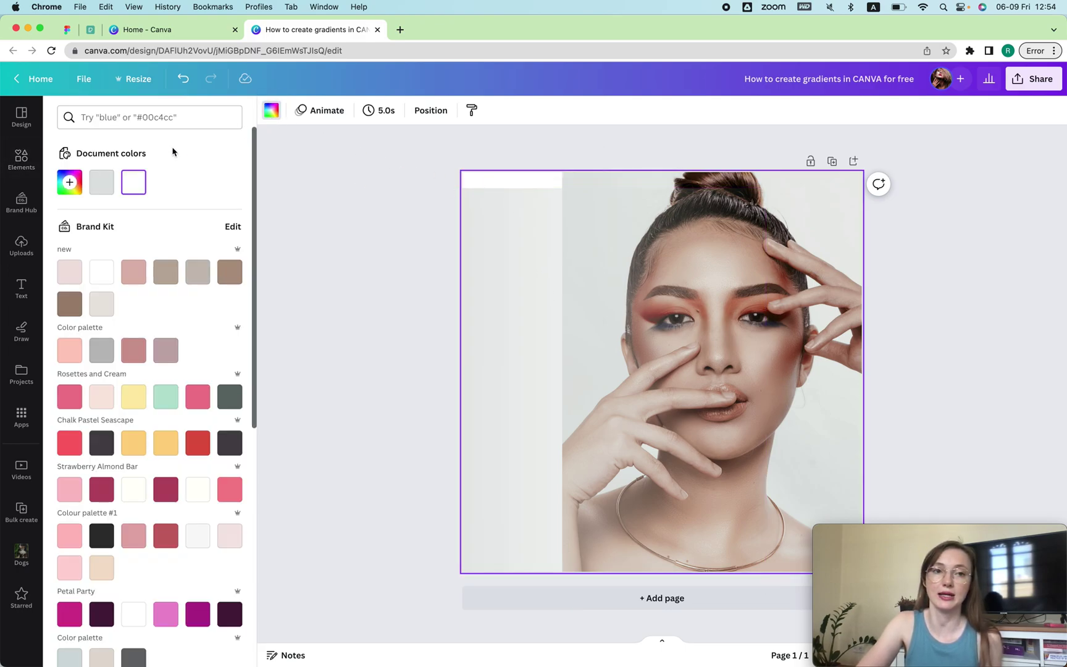
click(68, 183)
click(221, 333)
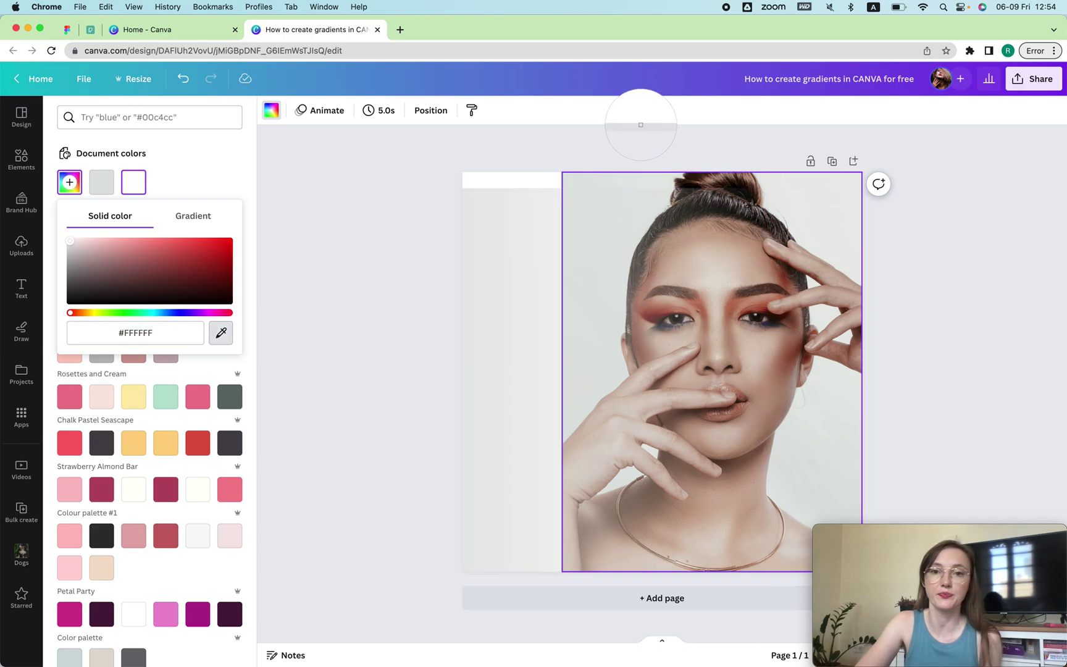
click(582, 179)
drag(513, 328, 543, 298)
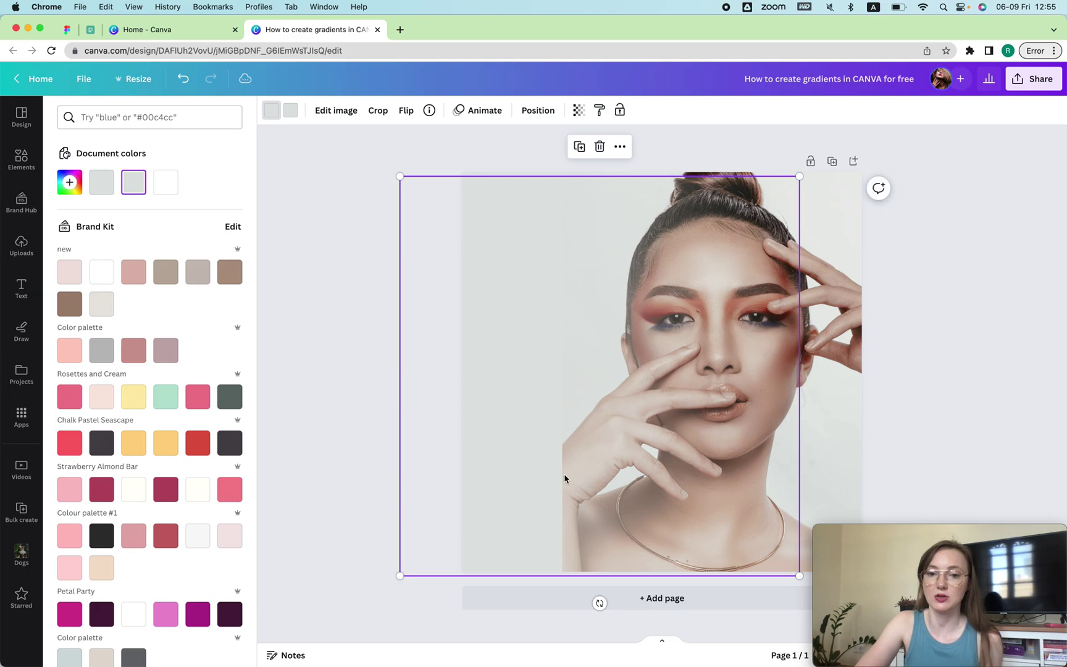
Step: Fine-tune the grey gradient overlay's position over the photo, undoing and redoing moves
drag(545, 412, 508, 415)
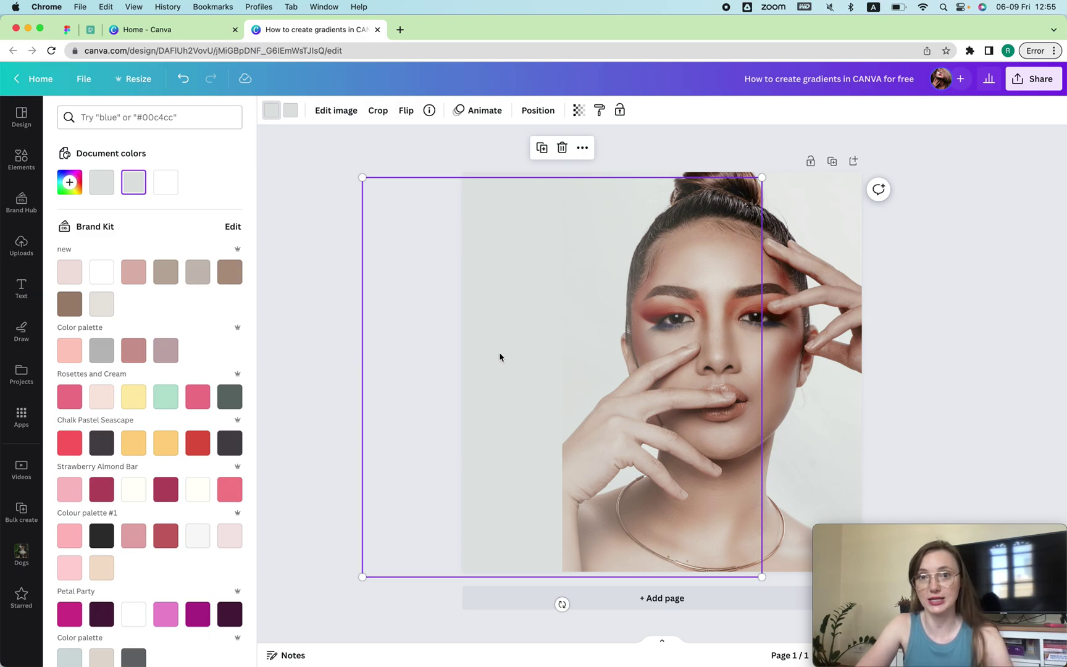
drag(501, 357, 567, 346)
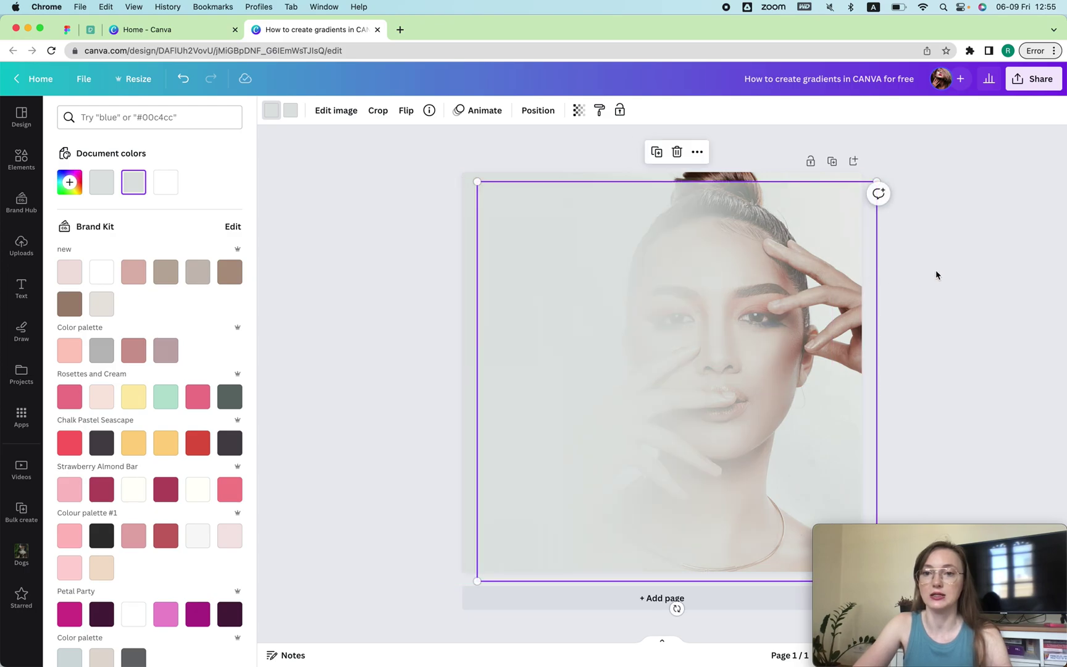
key(super+z)
key(super+z)
key(super+z)
key(super+z)
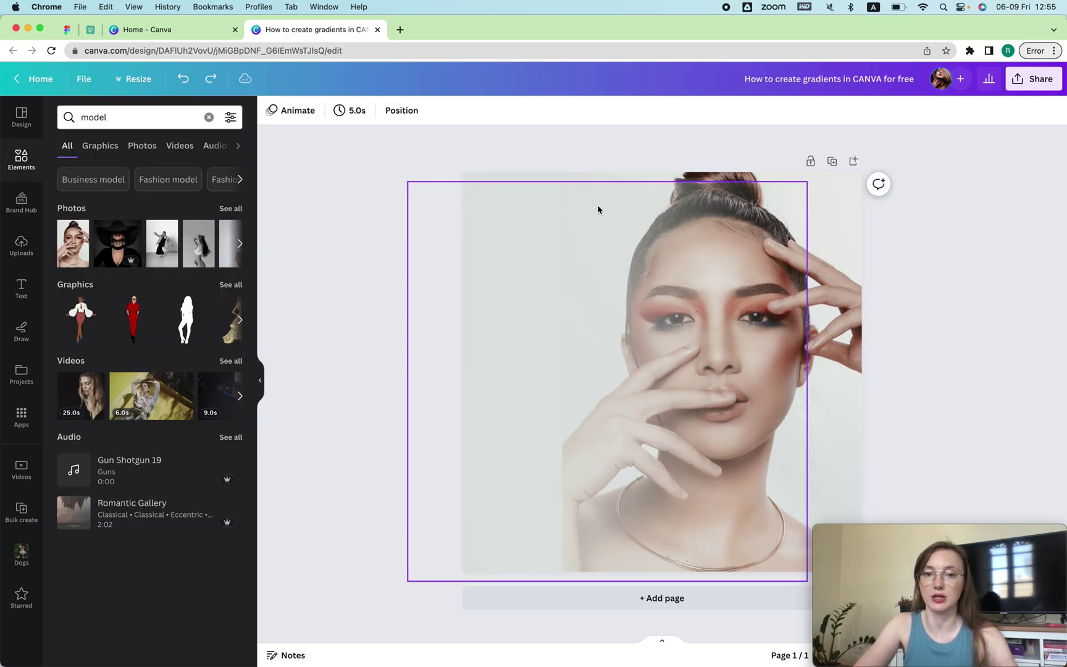
key(super+shift+z)
key(super+z)
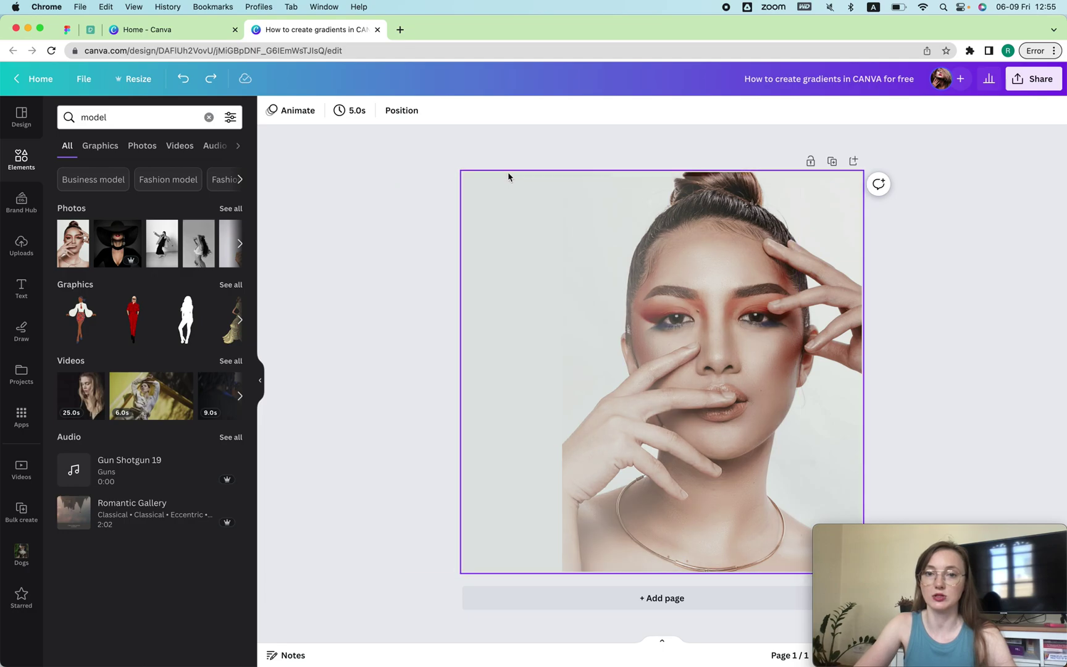
key(super+shift+z)
click(507, 207)
drag(507, 207, 509, 213)
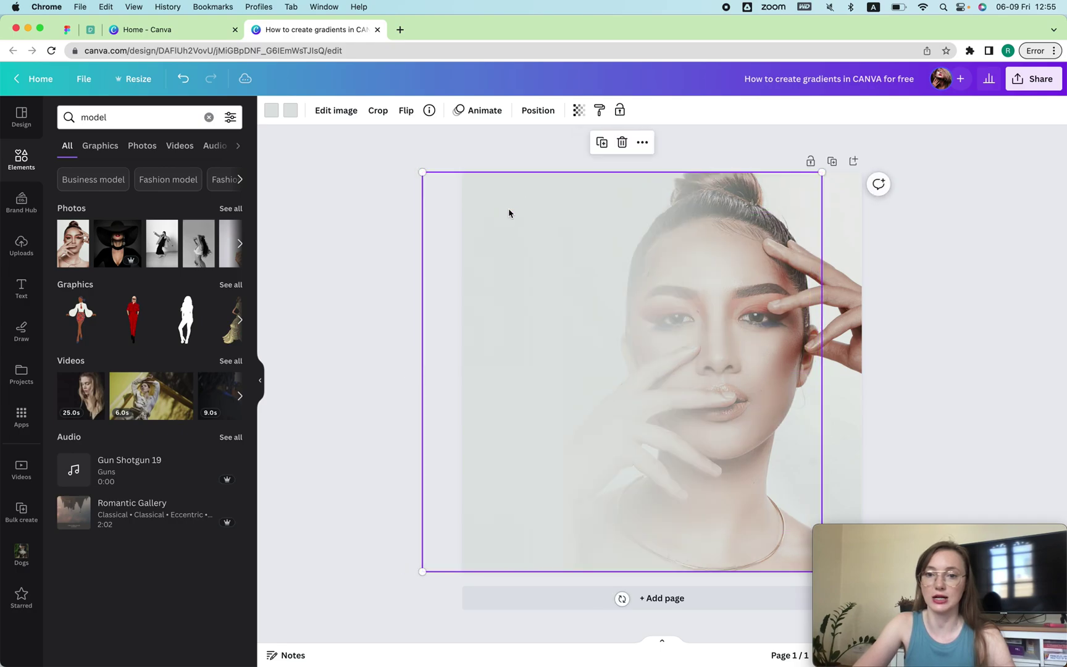
click(917, 250)
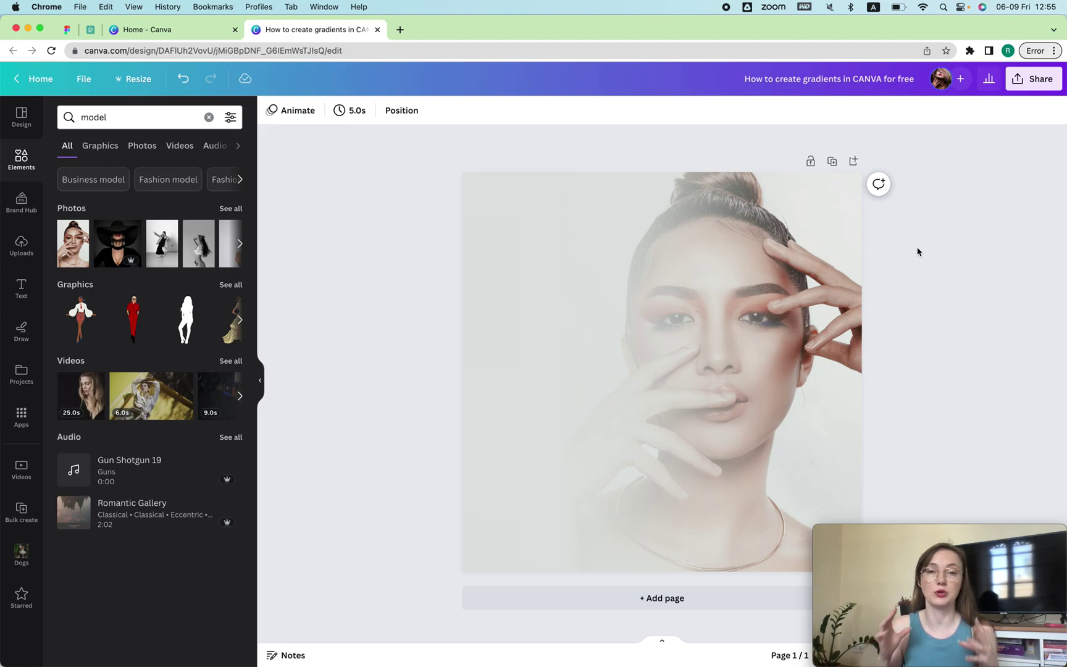
Step: Delete the stray beige circle accidentally added with the C shortcut
click(841, 245)
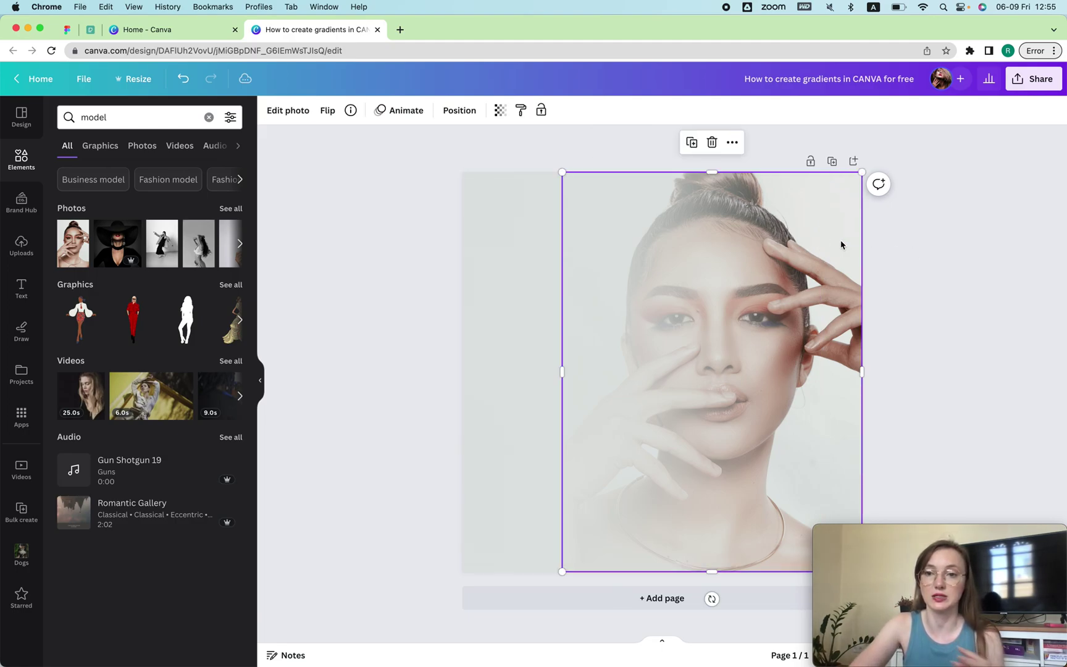
key(c)
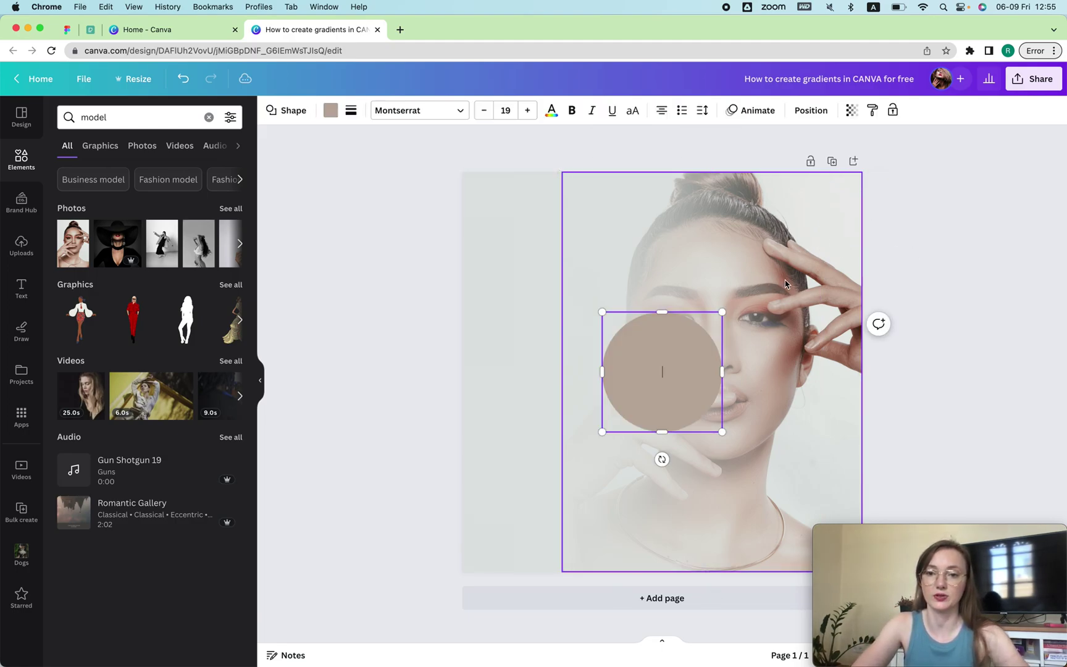
click(785, 283)
click(684, 370)
key(BackSpace)
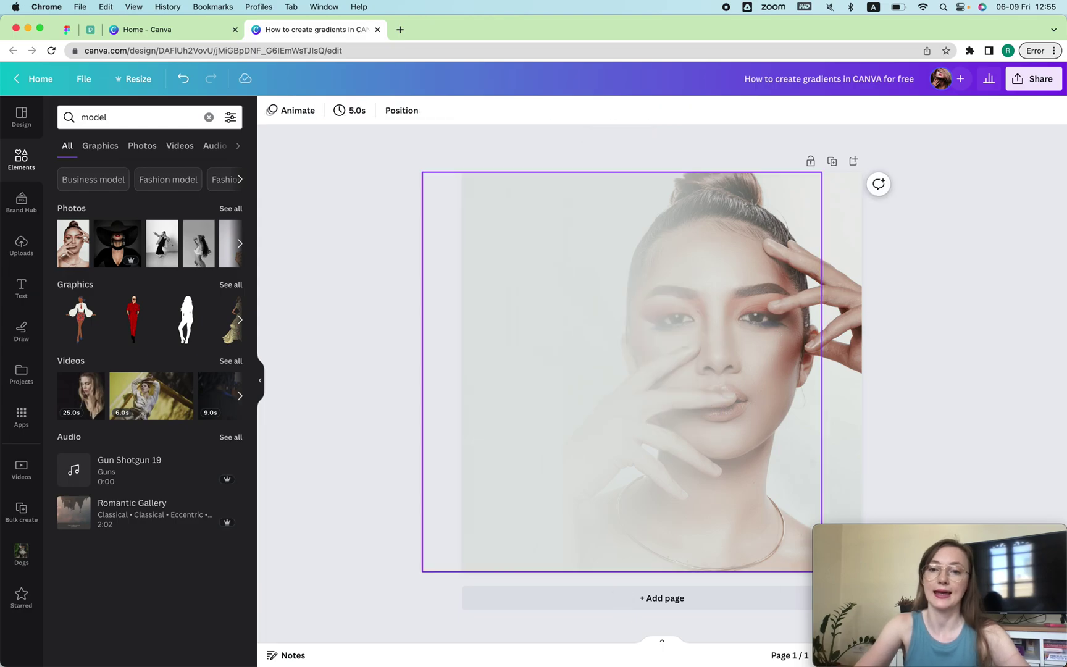
Step: Nudge the model photo slightly and try the background remover from its effects
click(855, 271)
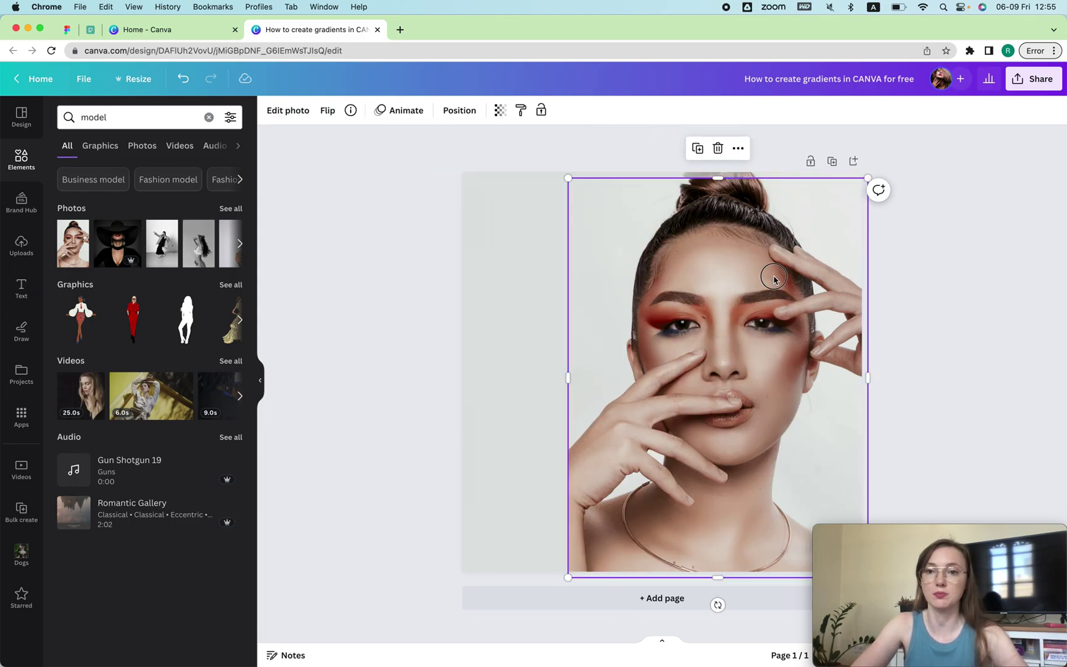
drag(774, 279, 768, 273)
click(289, 111)
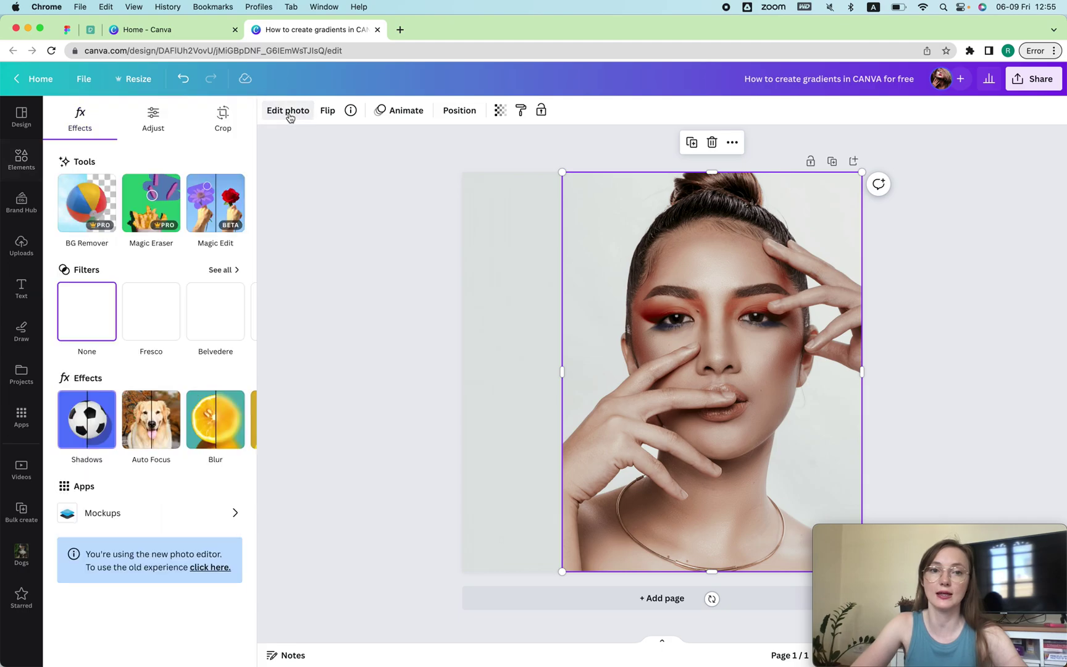
click(87, 202)
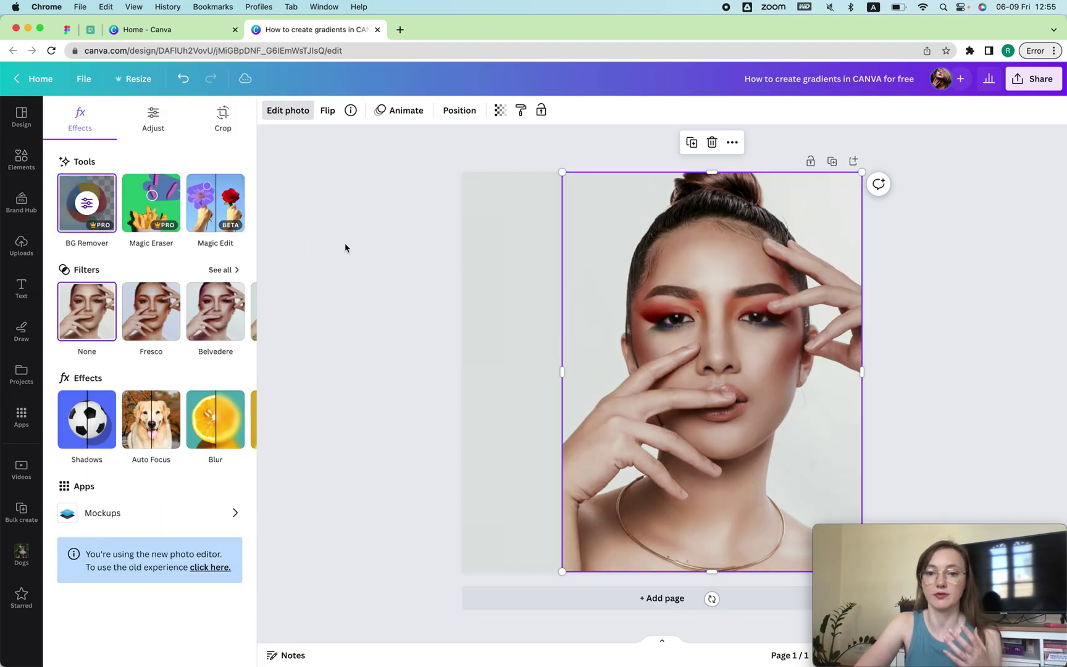
key(Escape)
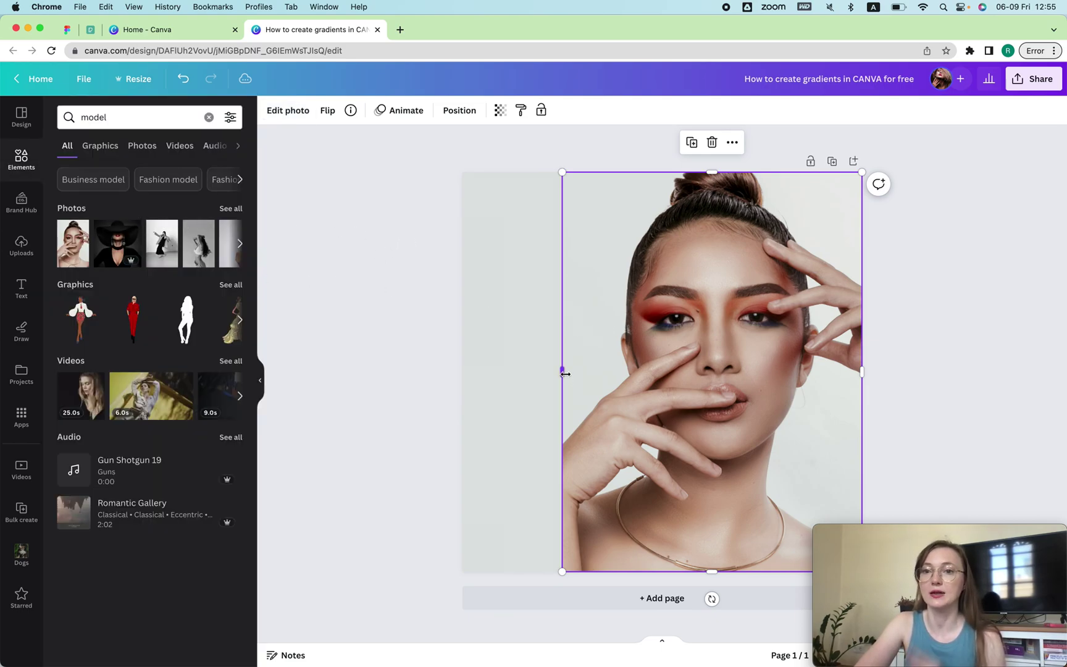
Step: Stretch the photo to fill the 1080 × 1080 page and add a blank Page 2
drag(560, 375, 460, 391)
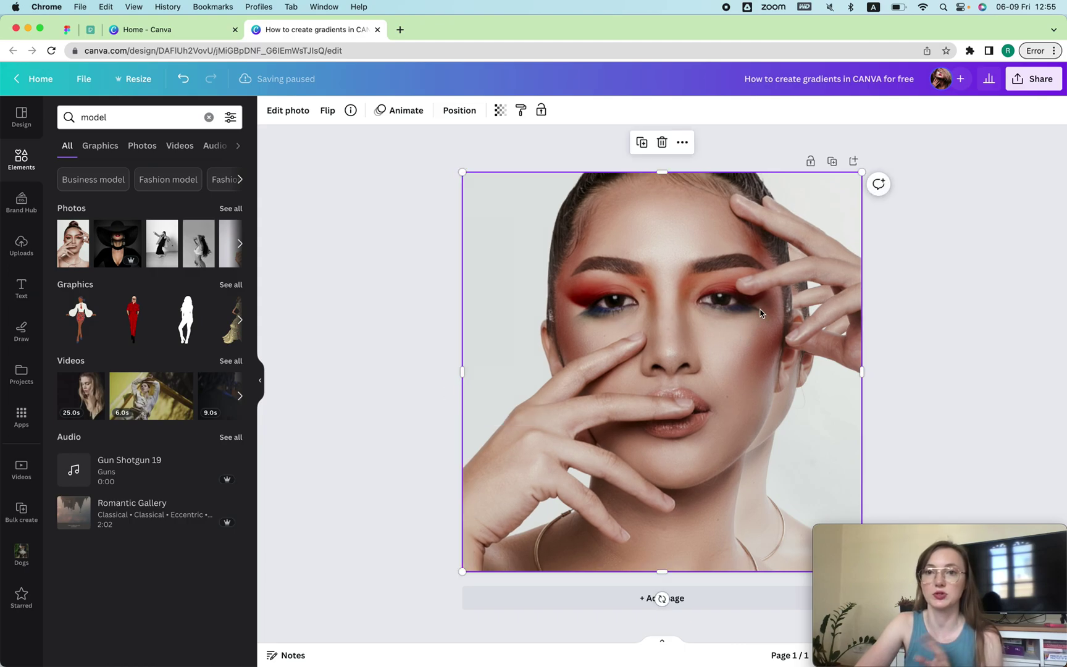
mouse_move(729, 267)
mouse_down()
mouse_move(786, 305)
mouse_move(703, 257)
mouse_move(724, 259)
mouse_up()
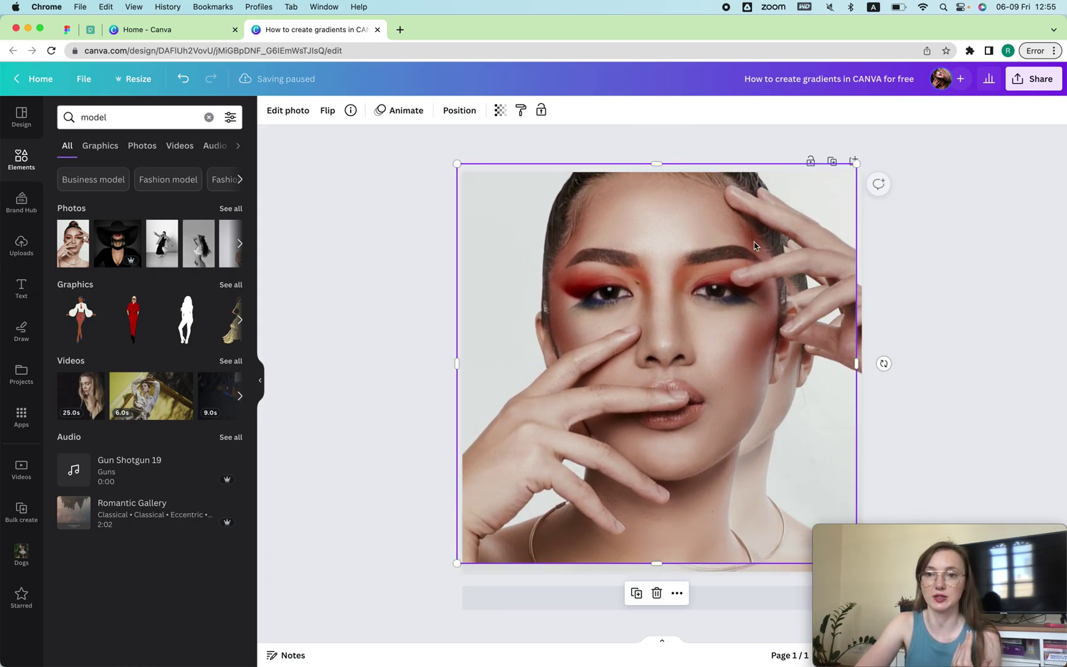
click(855, 161)
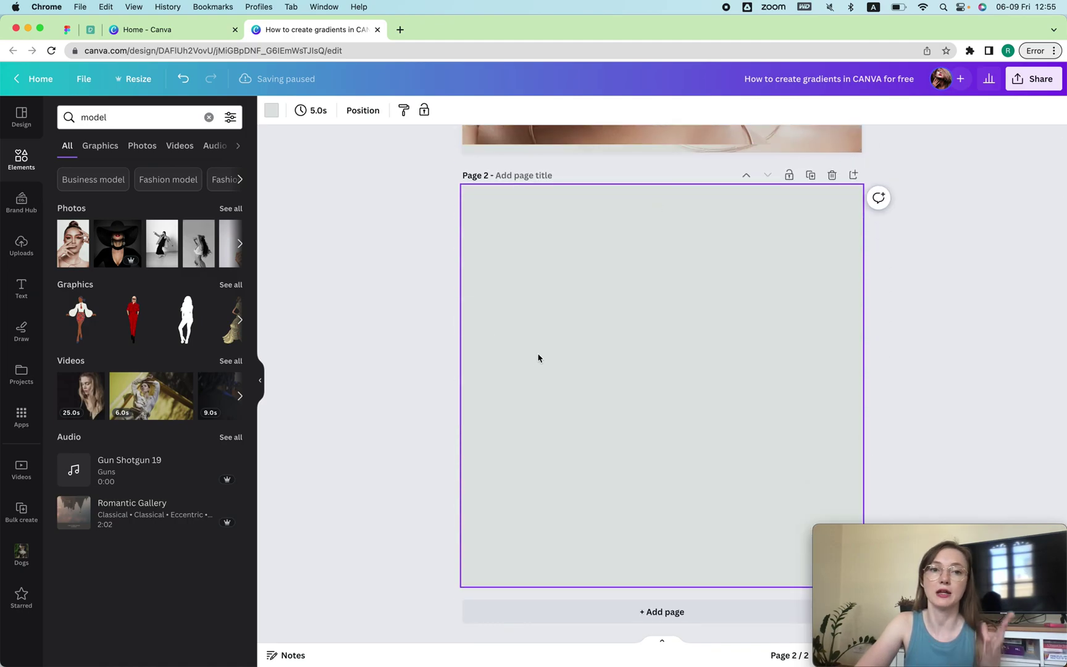
Step: Add the recently used purple gradient, stretch it over Page 2, and recolour its ends dusty pink and dark grey
click(18, 162)
click(79, 215)
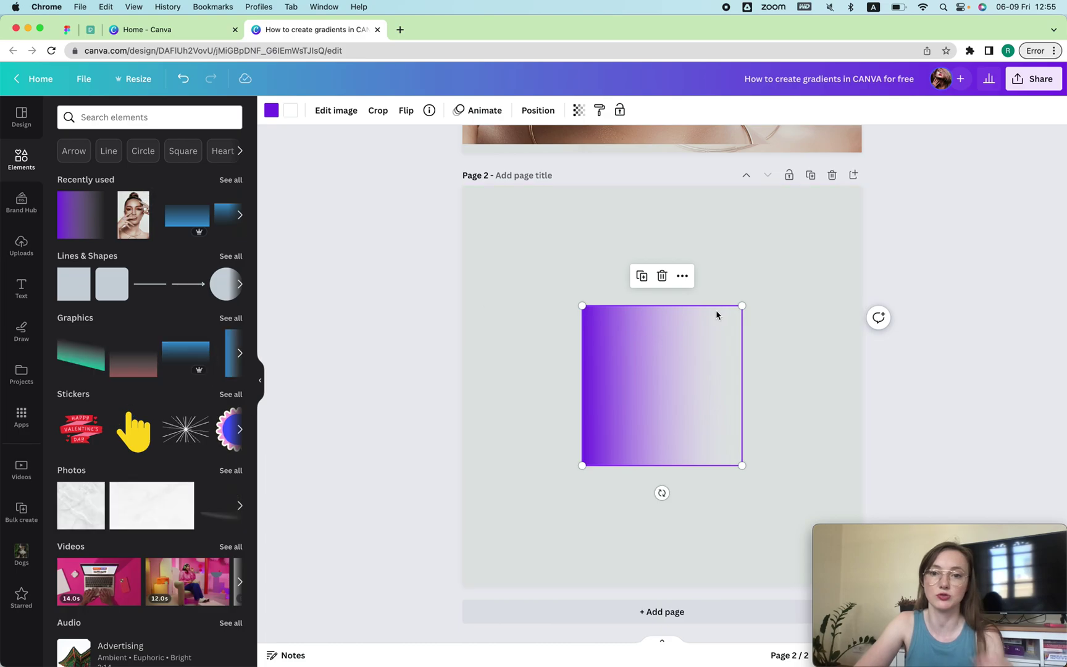
drag(742, 307, 863, 214)
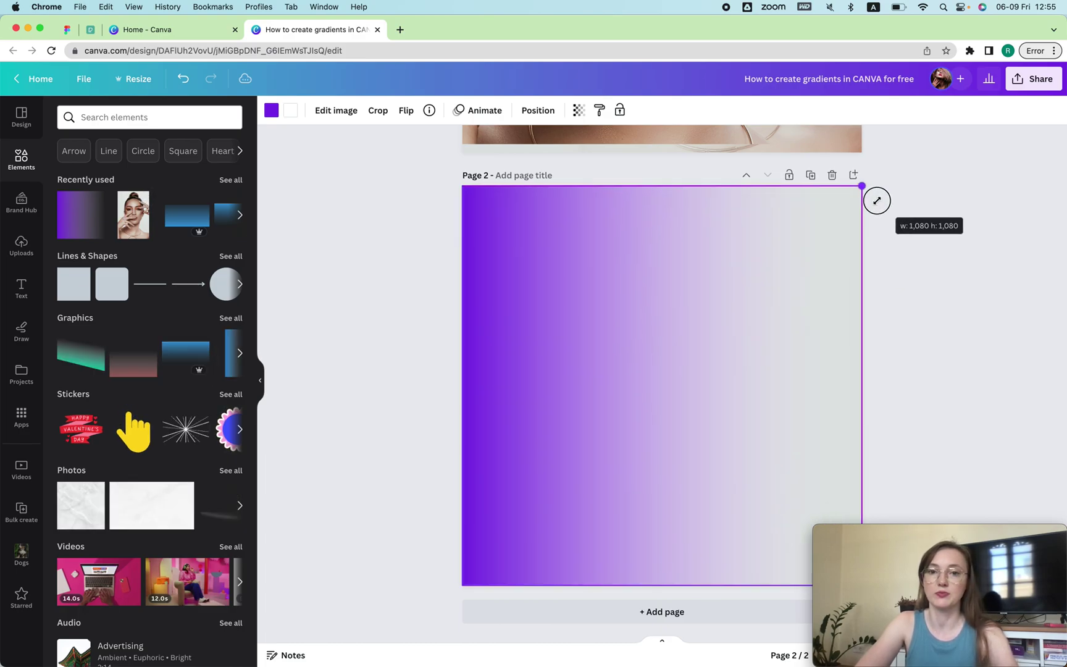
click(271, 110)
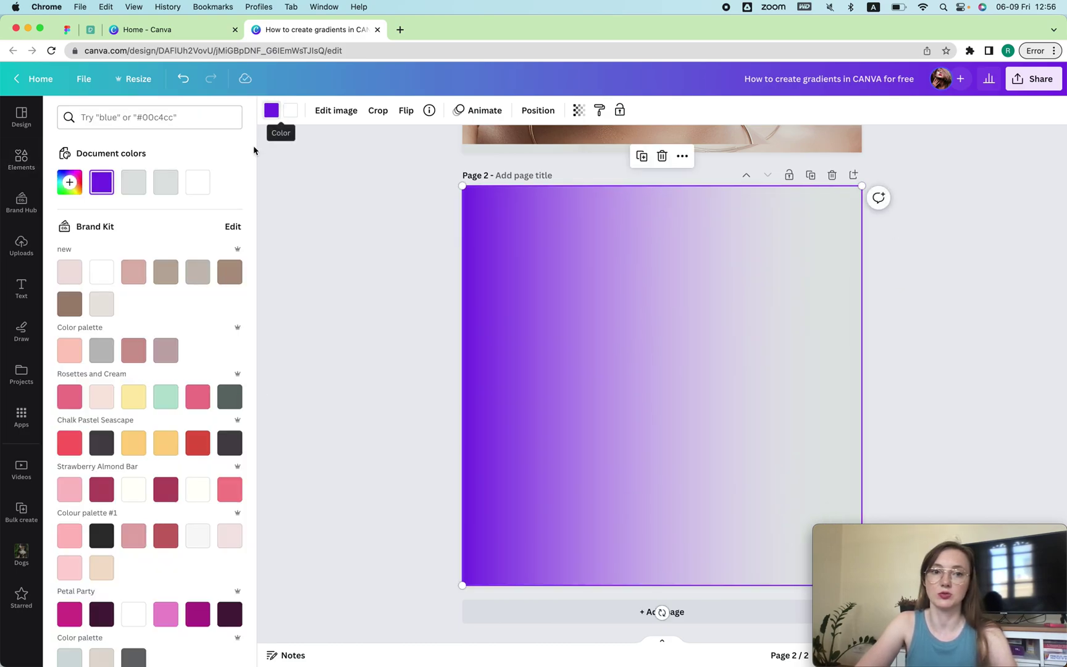
click(133, 272)
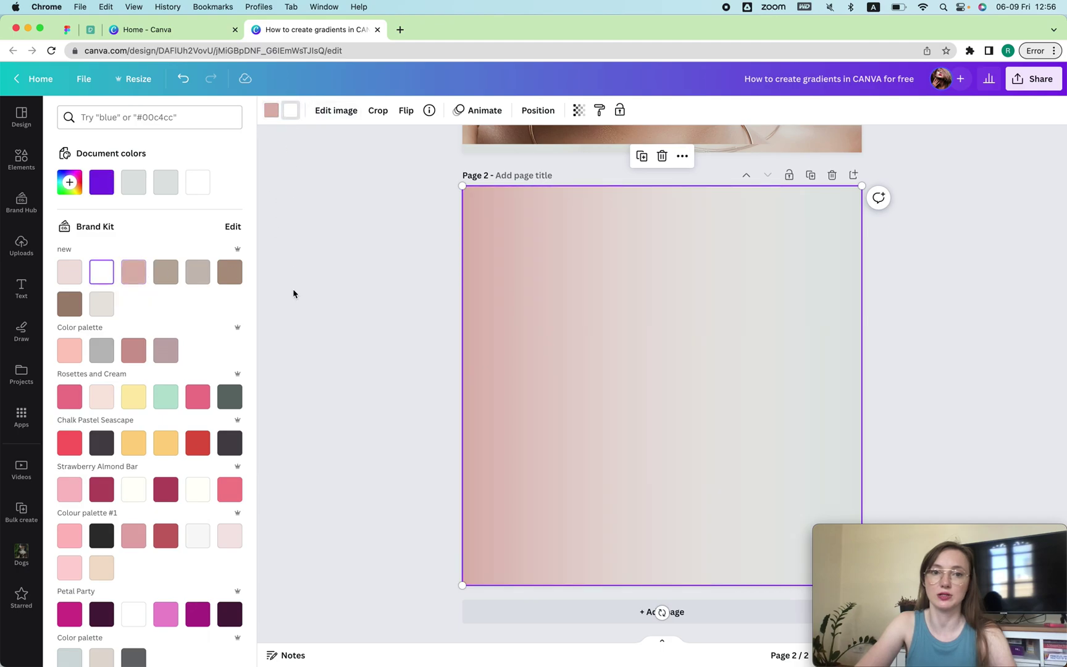
click(101, 443)
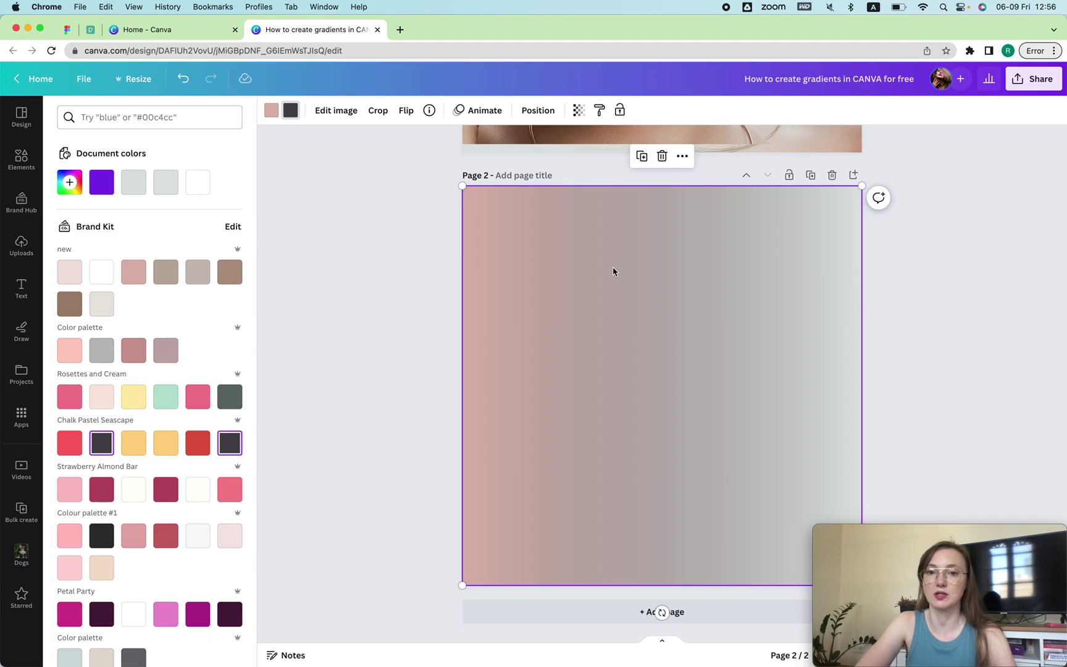
Step: Set Page 2's background to dark grey and move the gradient back to cover the page
drag(822, 227, 803, 292)
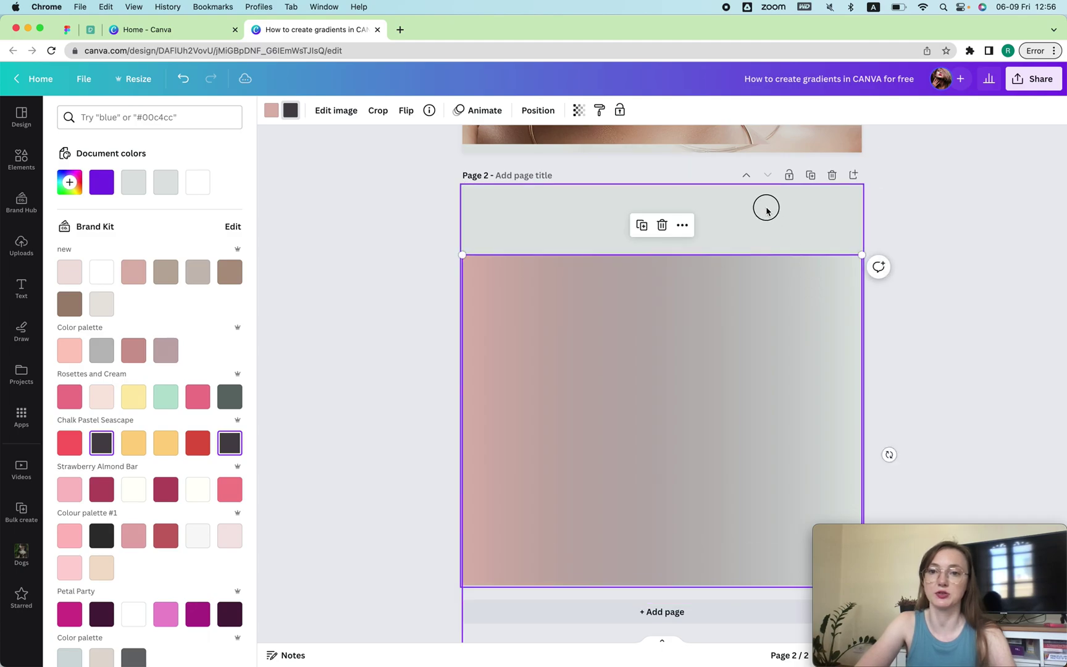
click(764, 207)
click(275, 115)
click(275, 116)
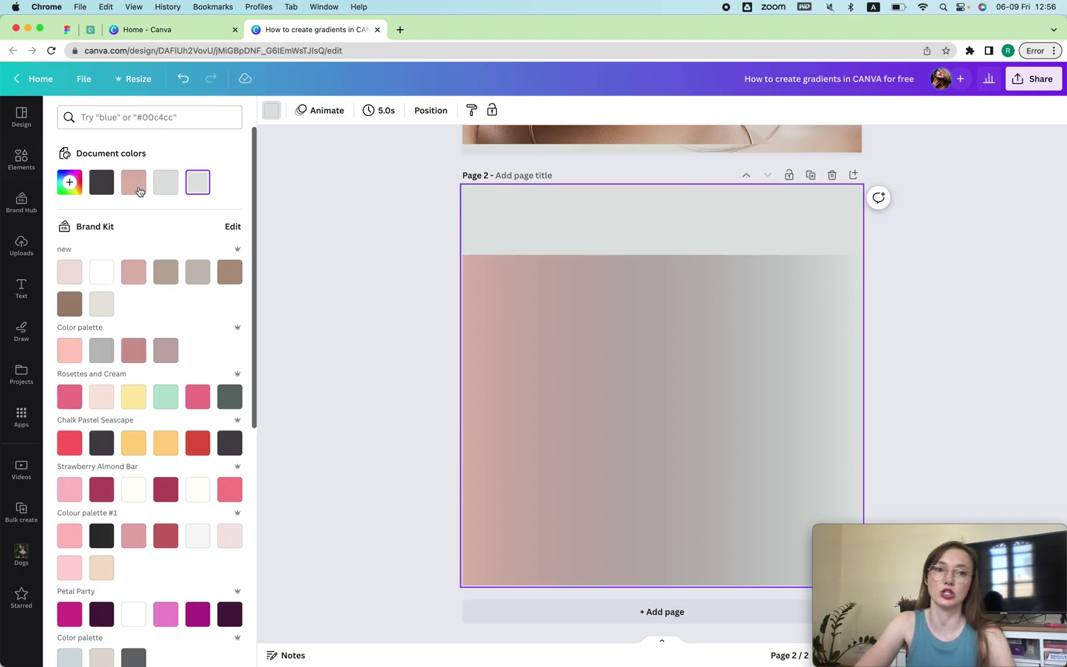
click(102, 183)
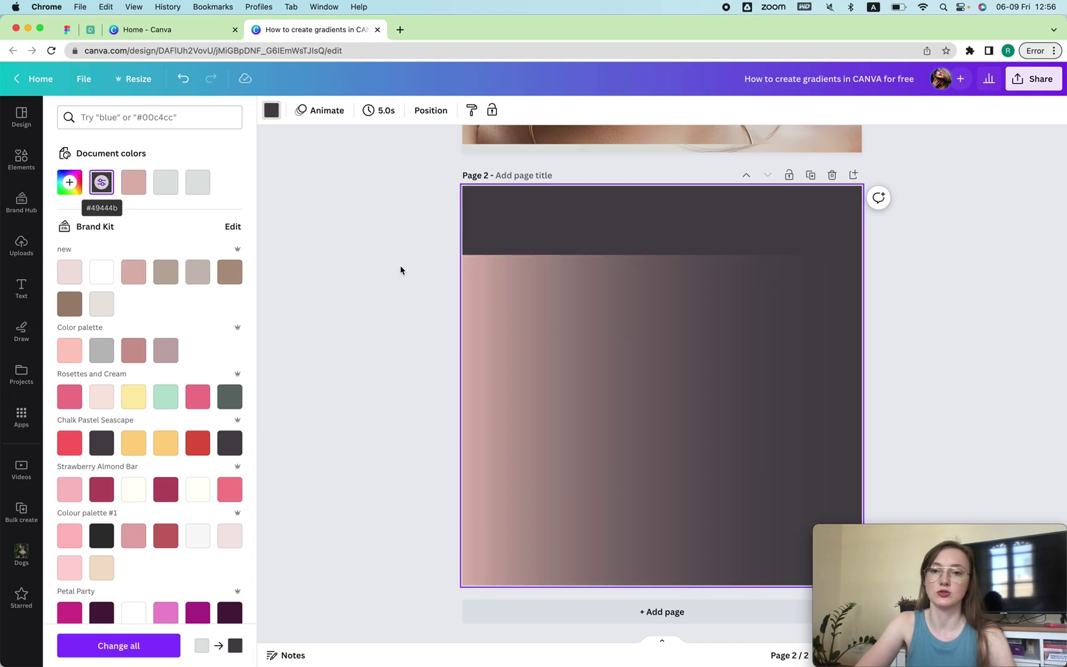
drag(570, 321, 571, 275)
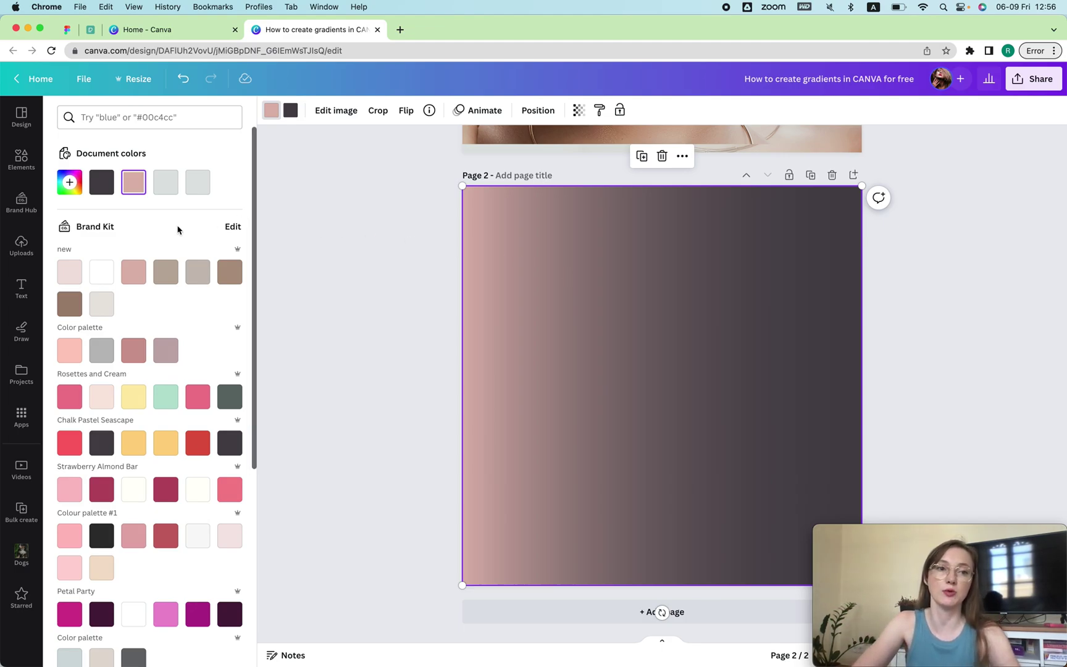
Step: Search elements for 'gradient' and enlarge the grainy purple-yellow gradient photo to fill Page 2
click(21, 160)
click(127, 118)
text(gradient)
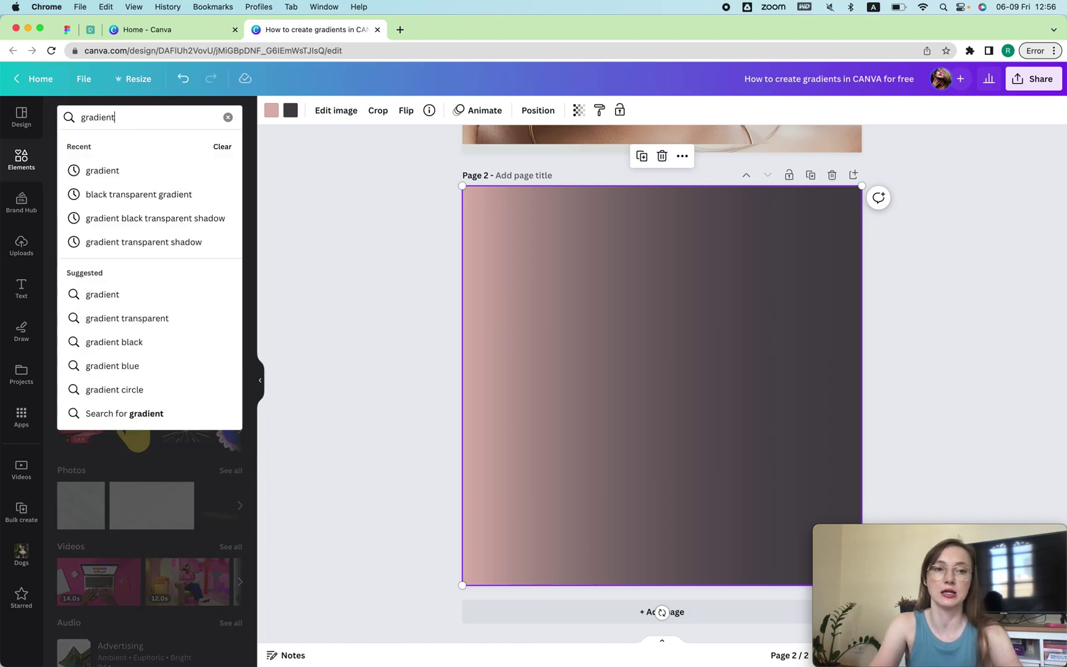
key(Return)
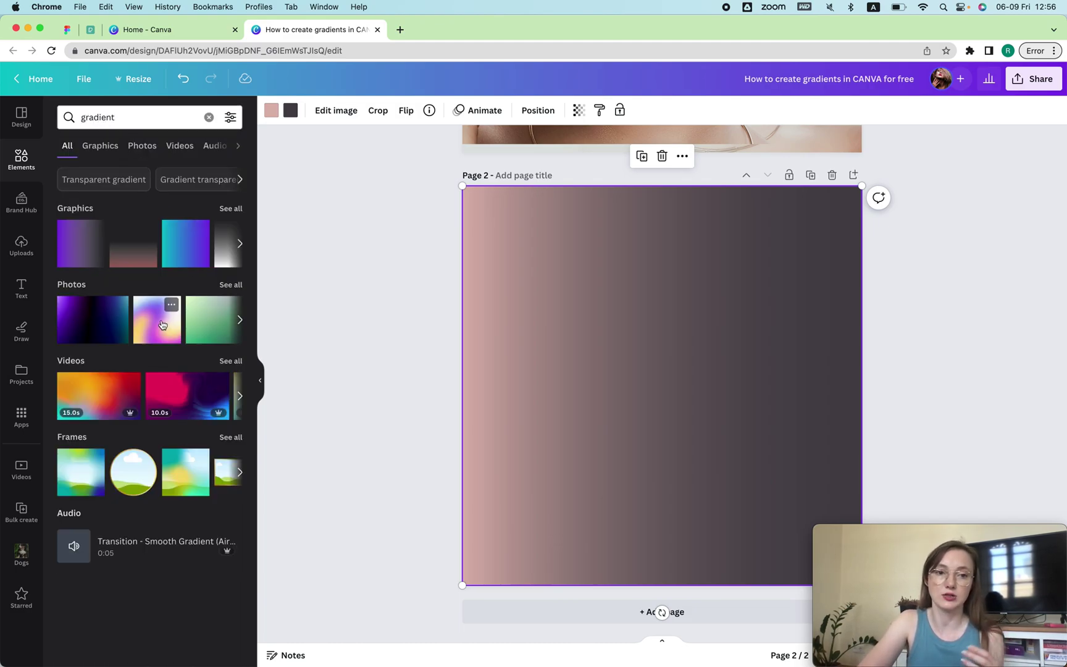
click(164, 328)
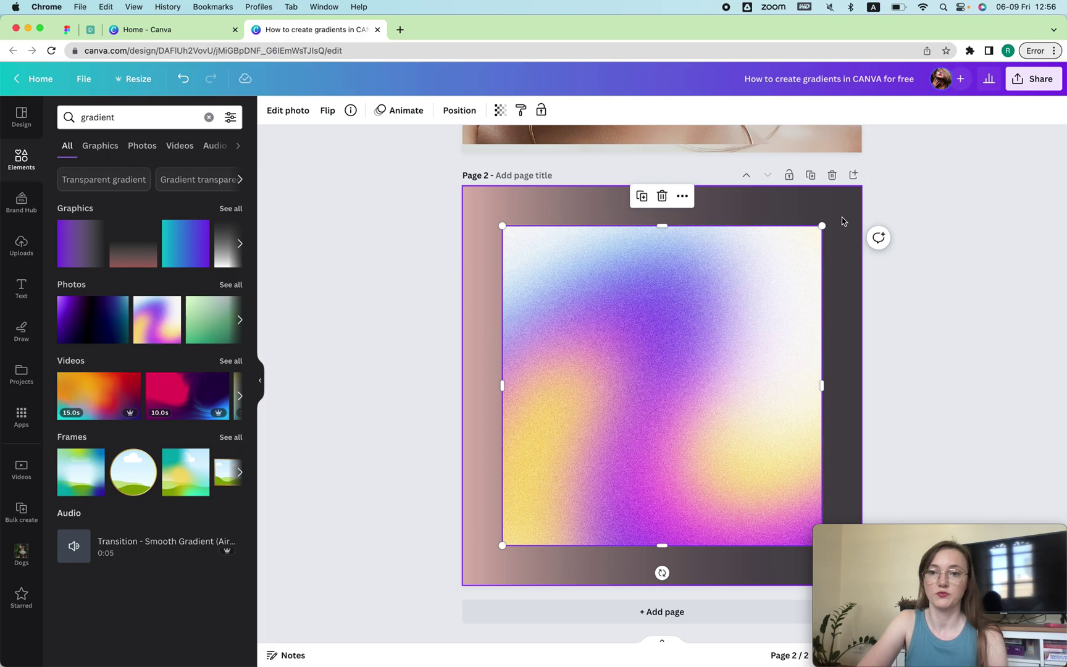
drag(823, 226, 866, 183)
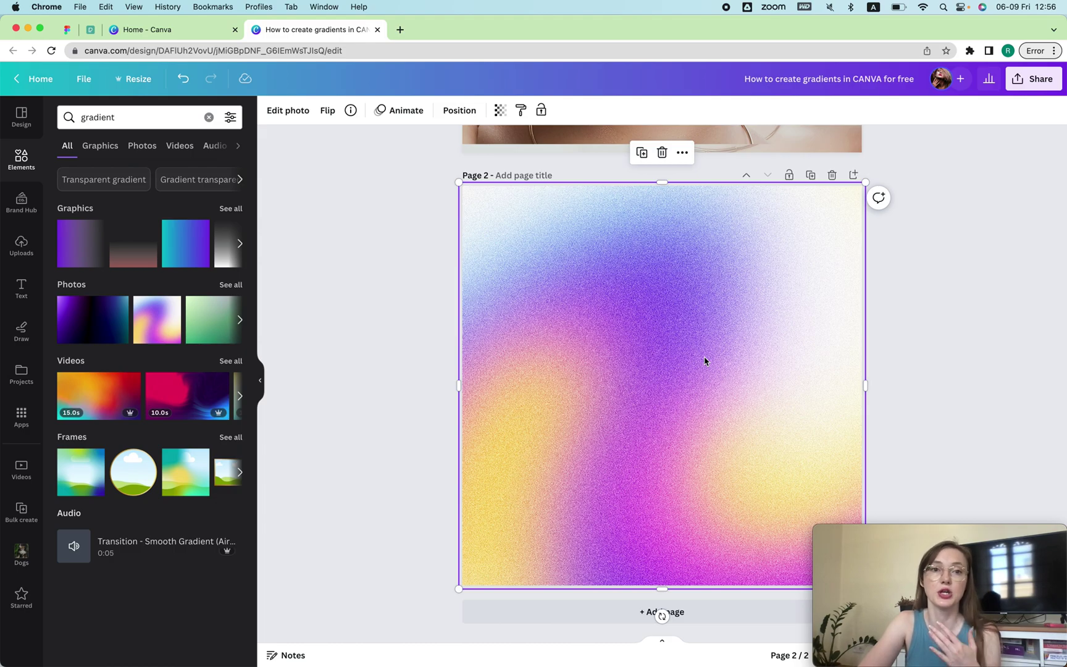
click(283, 113)
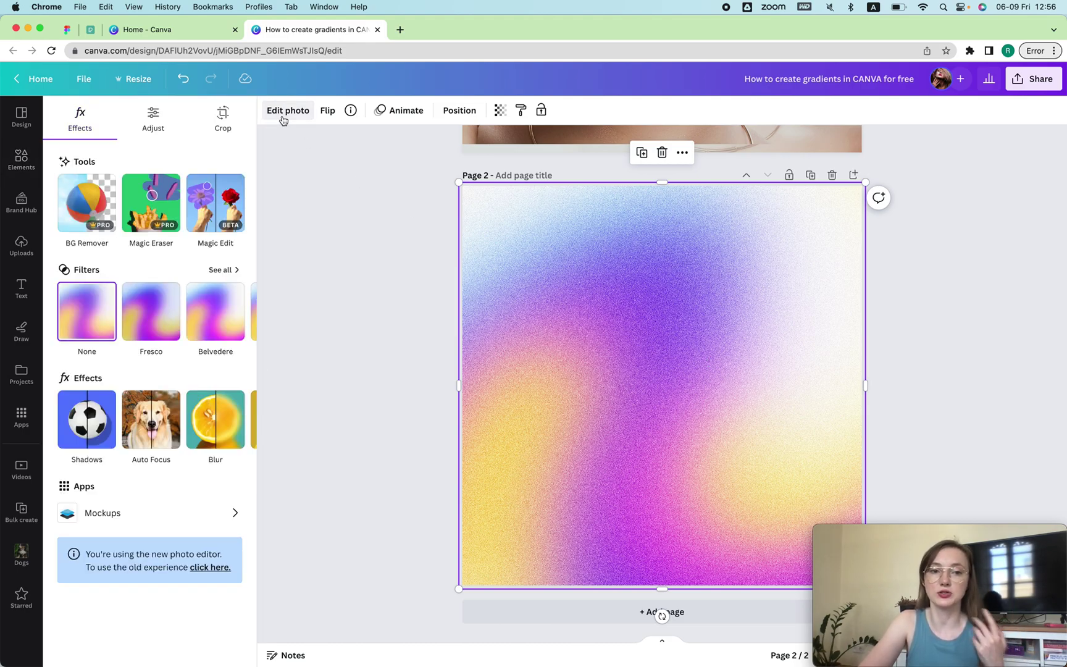
Step: Adjust the photo to temperature 100, tint 61, brightness 30, shadows -35, then add Page 3
click(226, 272)
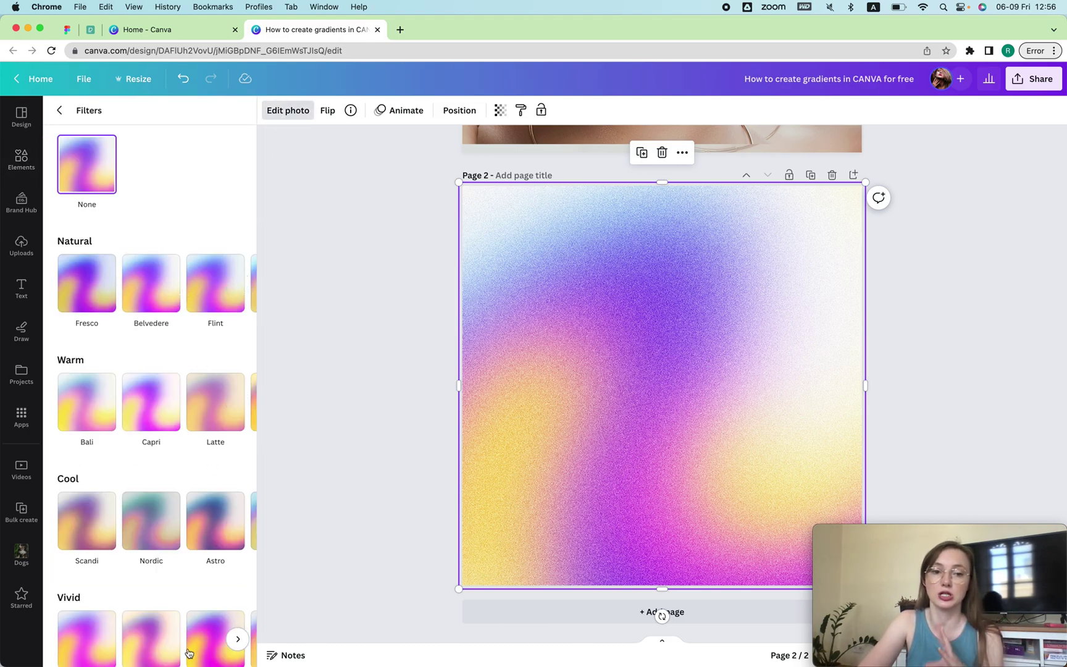
click(59, 110)
click(153, 118)
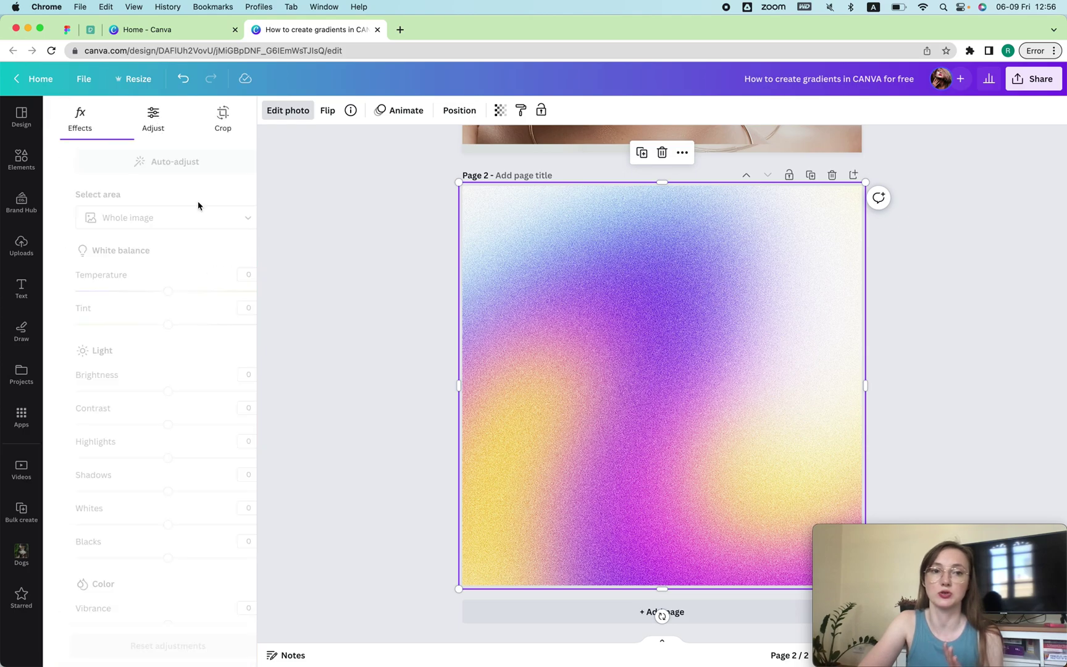
drag(146, 293, 249, 302)
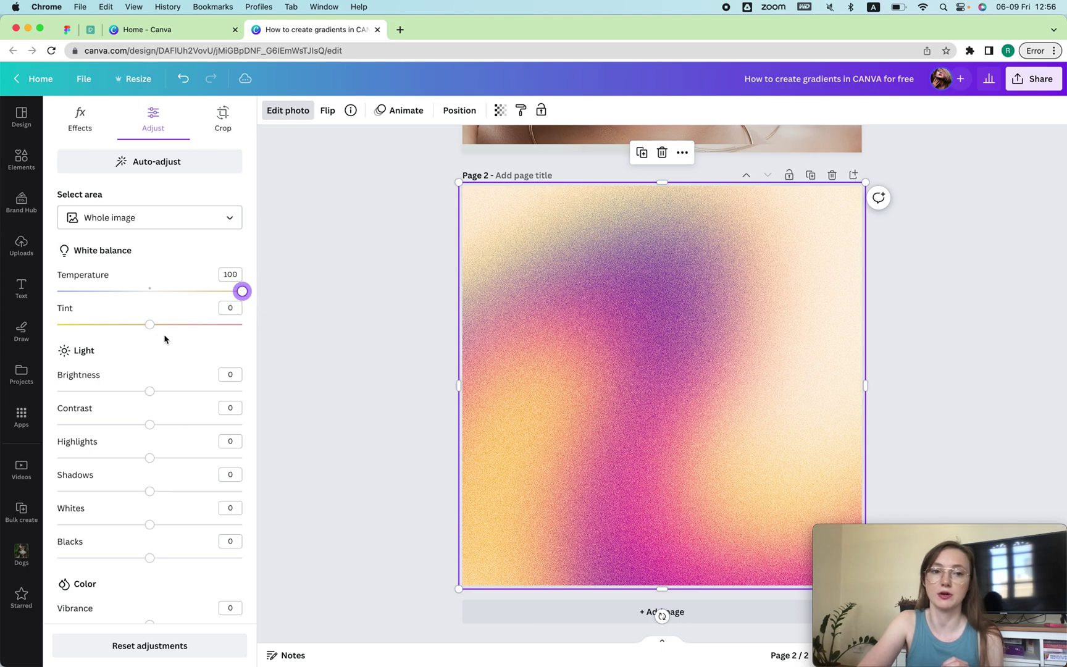
drag(149, 325, 206, 326)
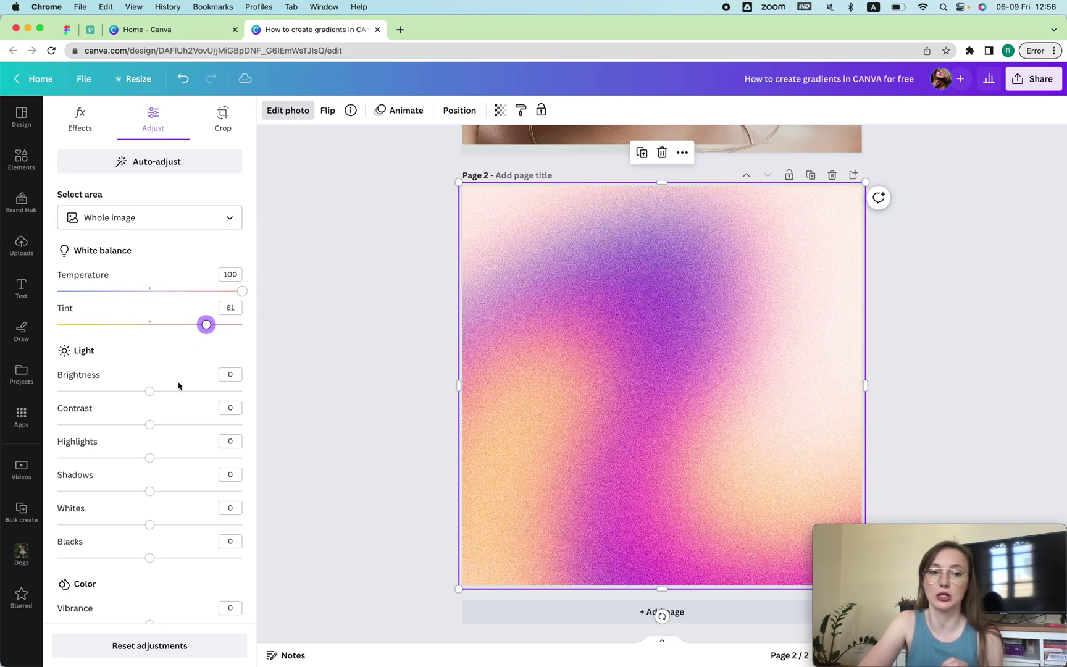
mouse_move(153, 392)
mouse_down()
mouse_move(179, 389)
mouse_move(77, 383)
mouse_move(169, 379)
mouse_up()
drag(151, 491, 118, 494)
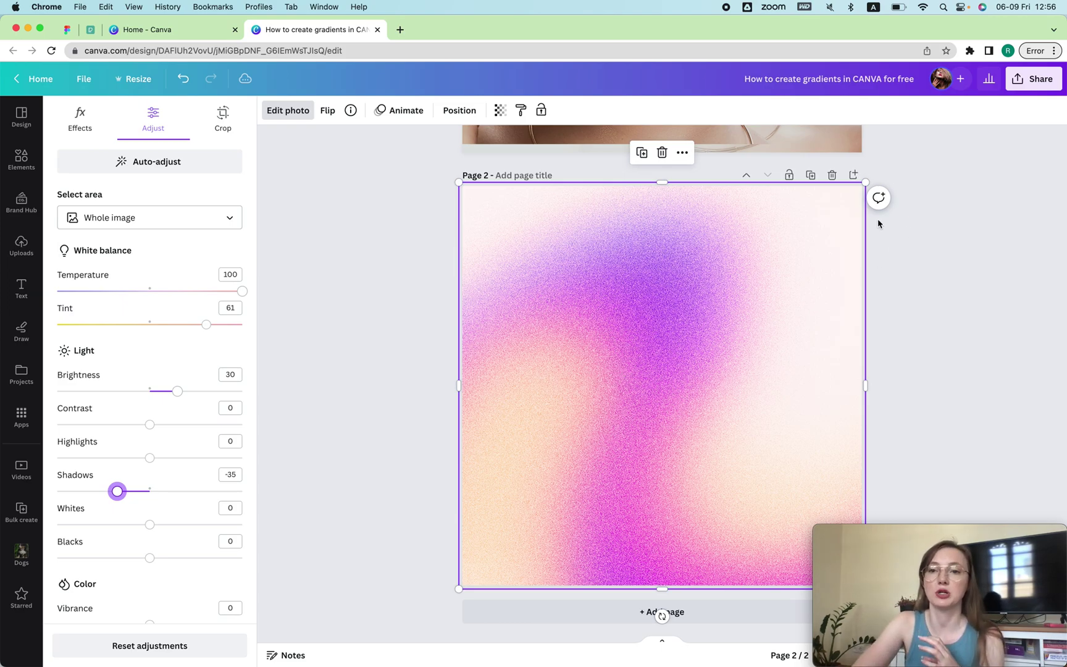
click(852, 174)
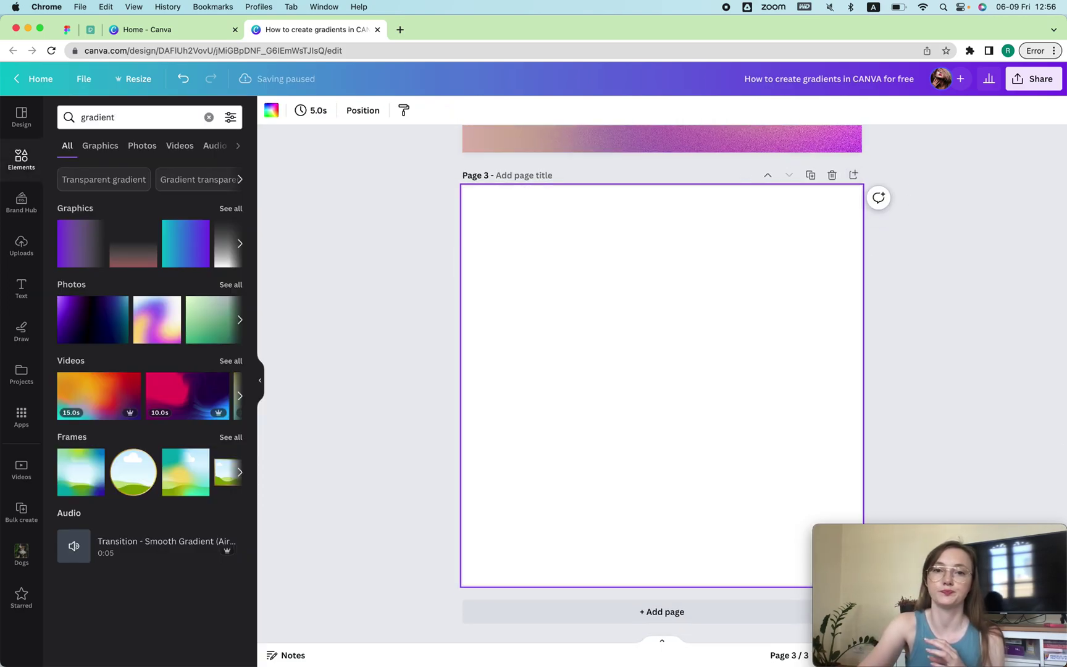
Step: Open the Draw app and select the marker pen
scroll(353, 162, up, 5)
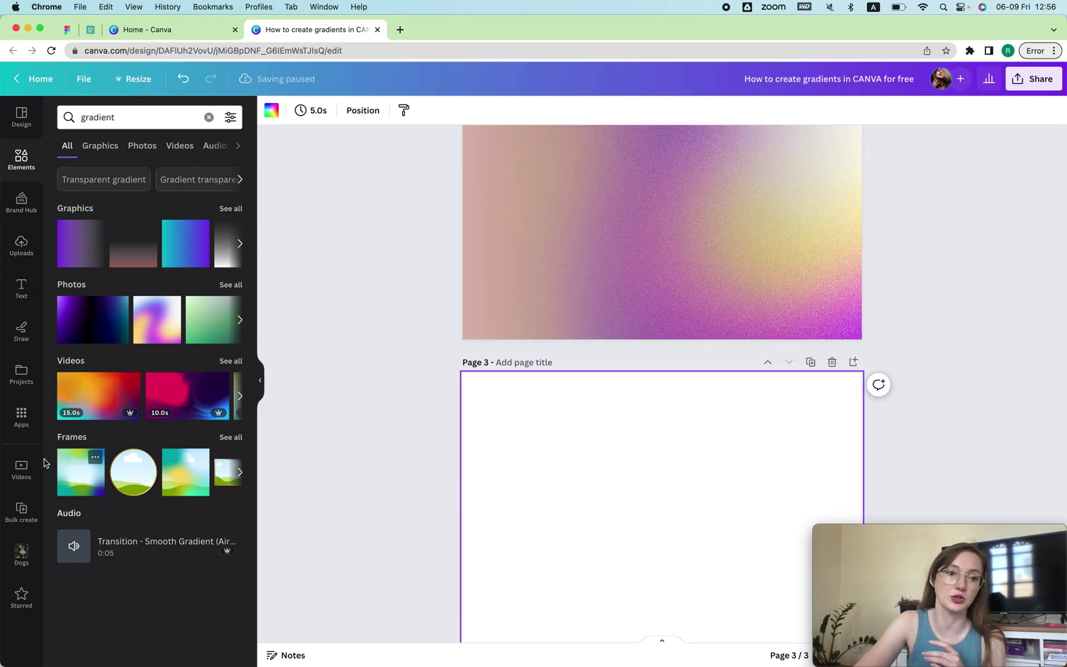
click(21, 417)
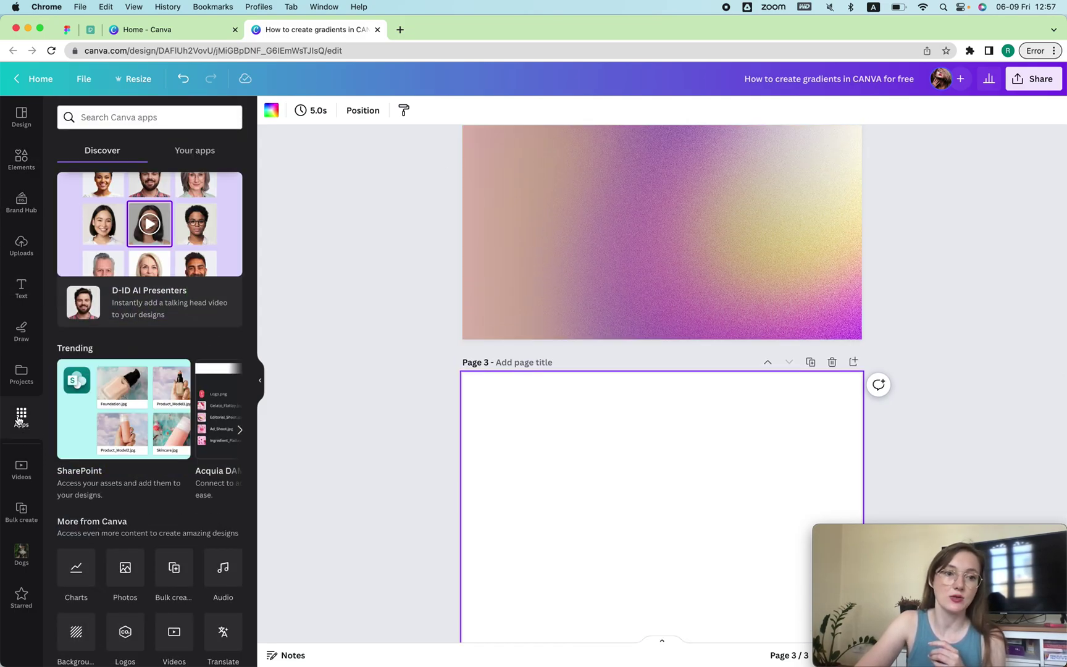
click(20, 334)
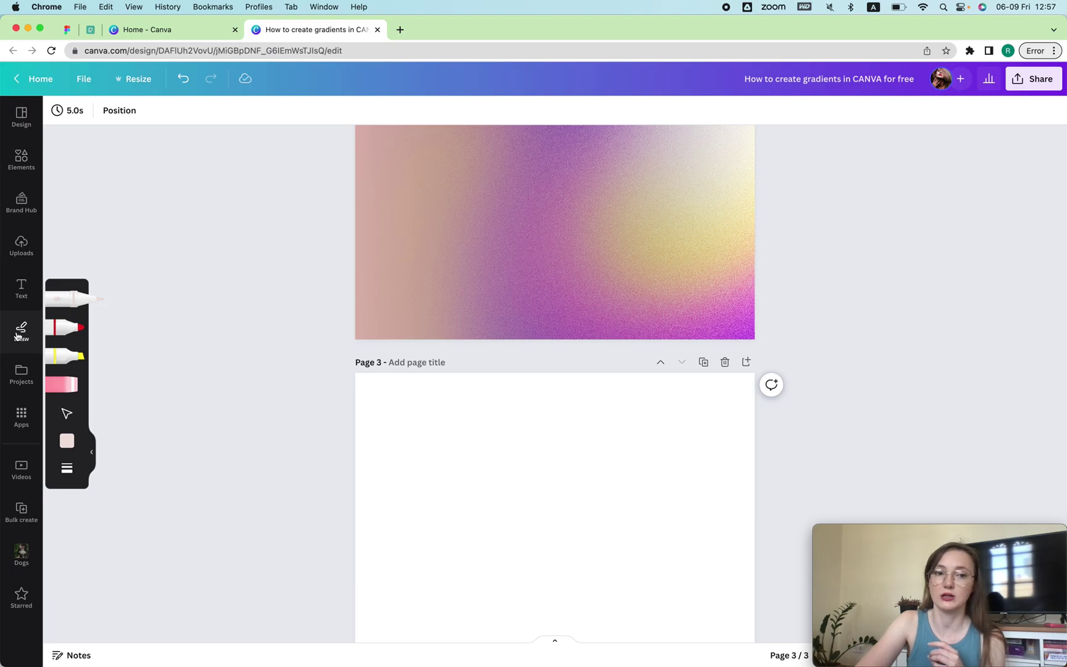
scroll(292, 384, down, 5)
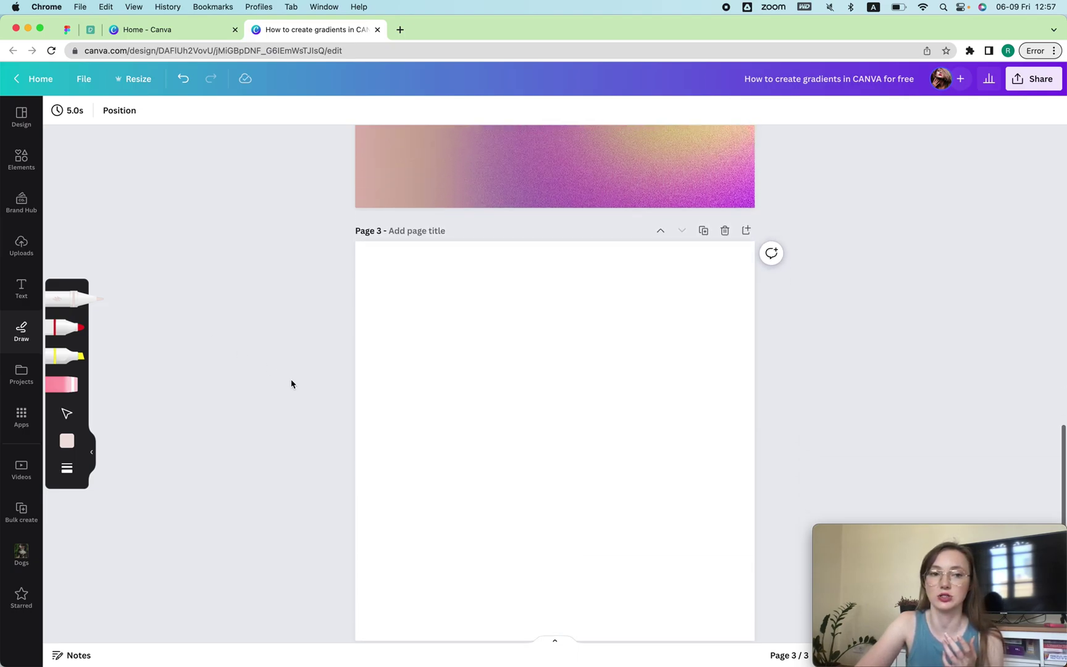
click(70, 356)
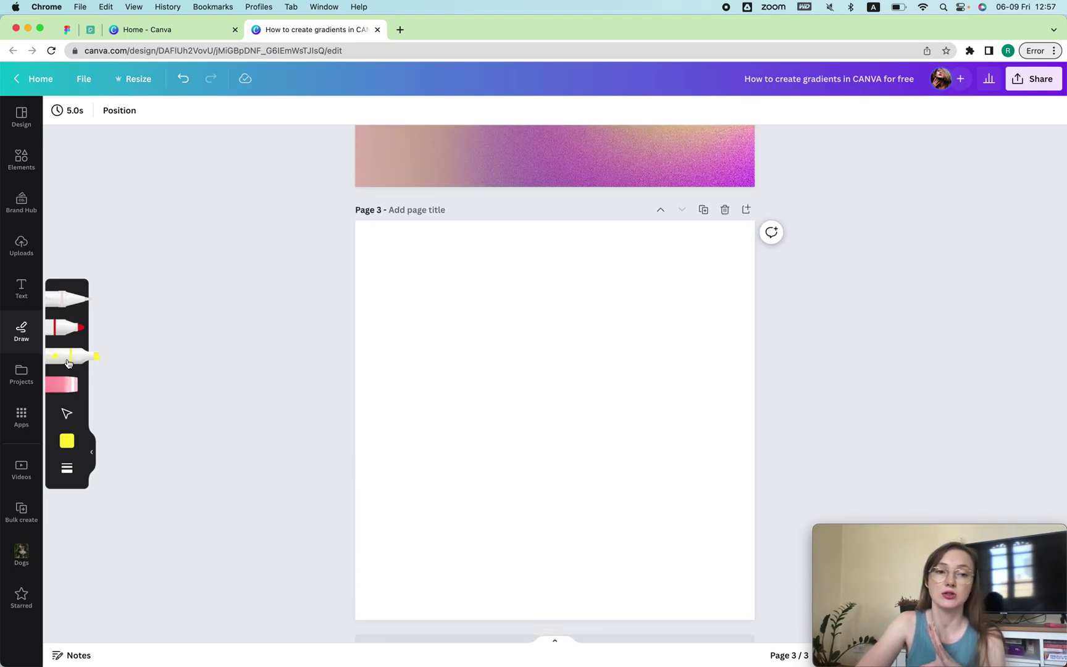
click(68, 331)
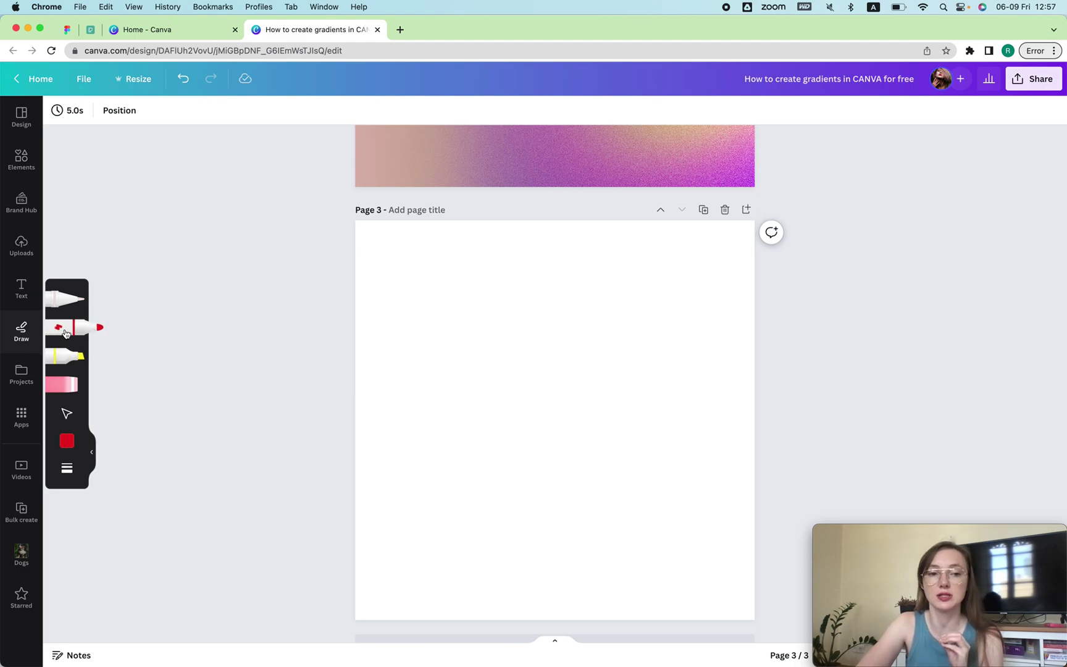
Step: Set the marker colour to dusty pink and select its current weight of 36 for replacement
click(67, 450)
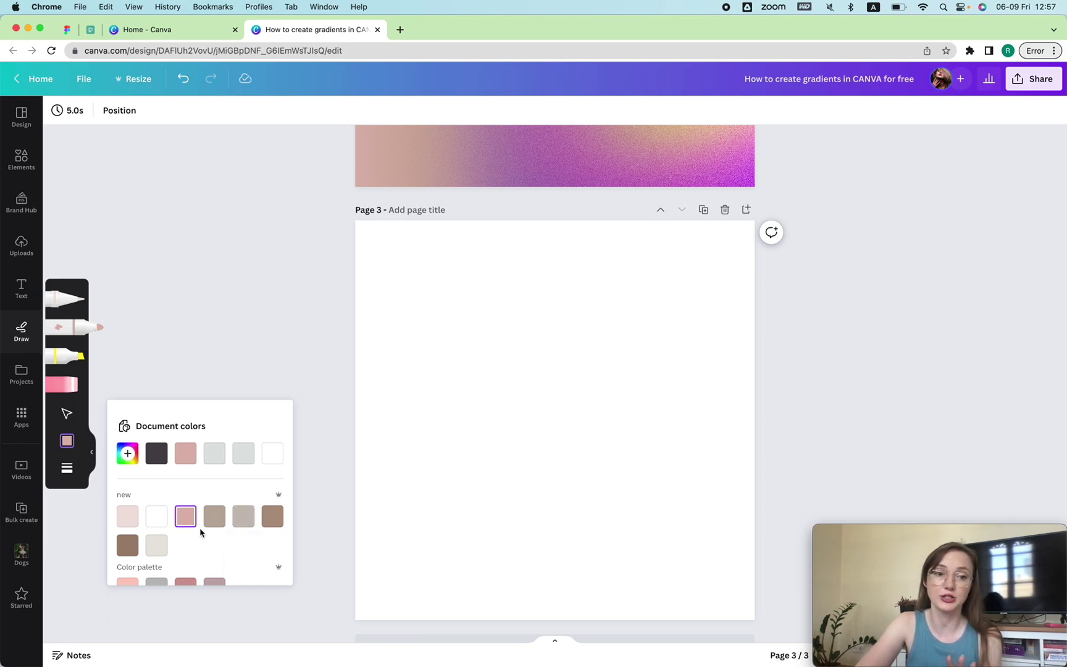
click(81, 338)
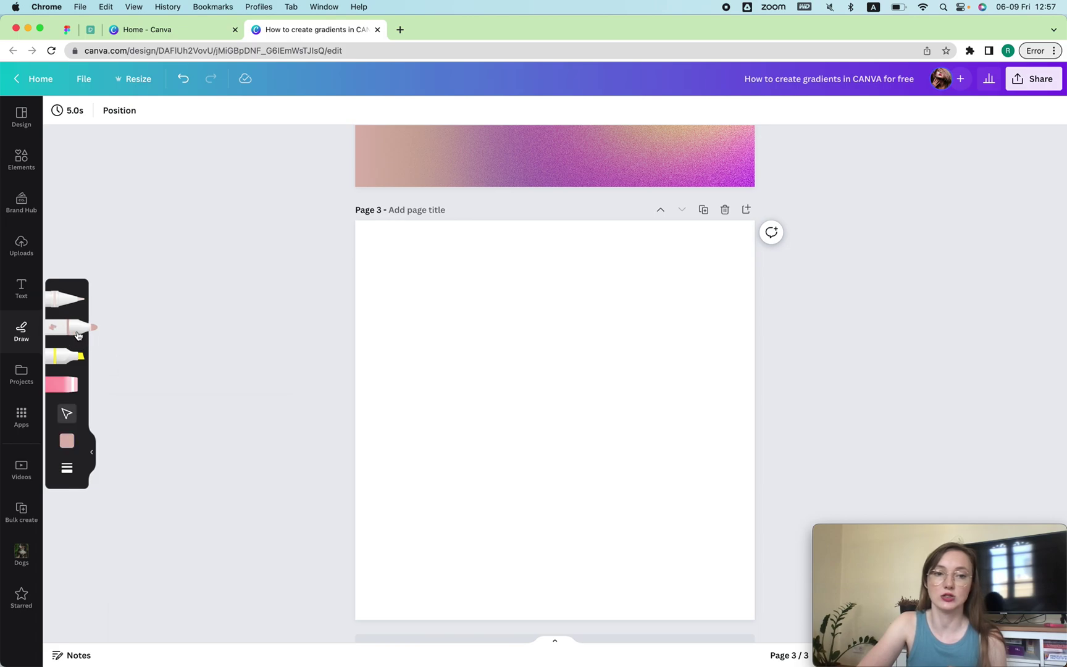
click(68, 470)
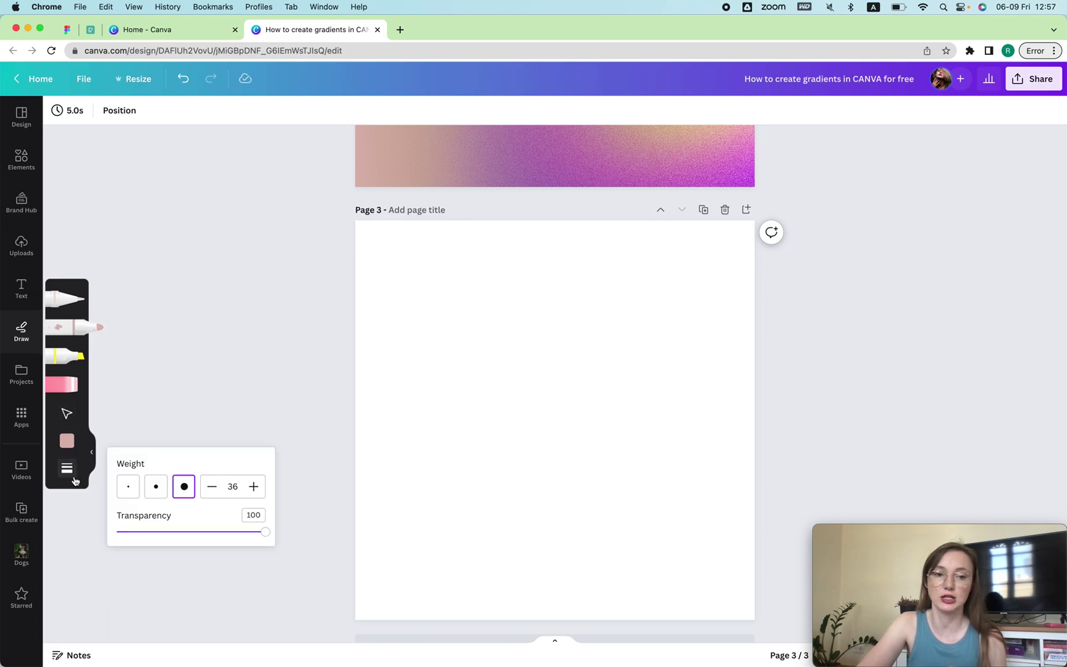
double_click(233, 486)
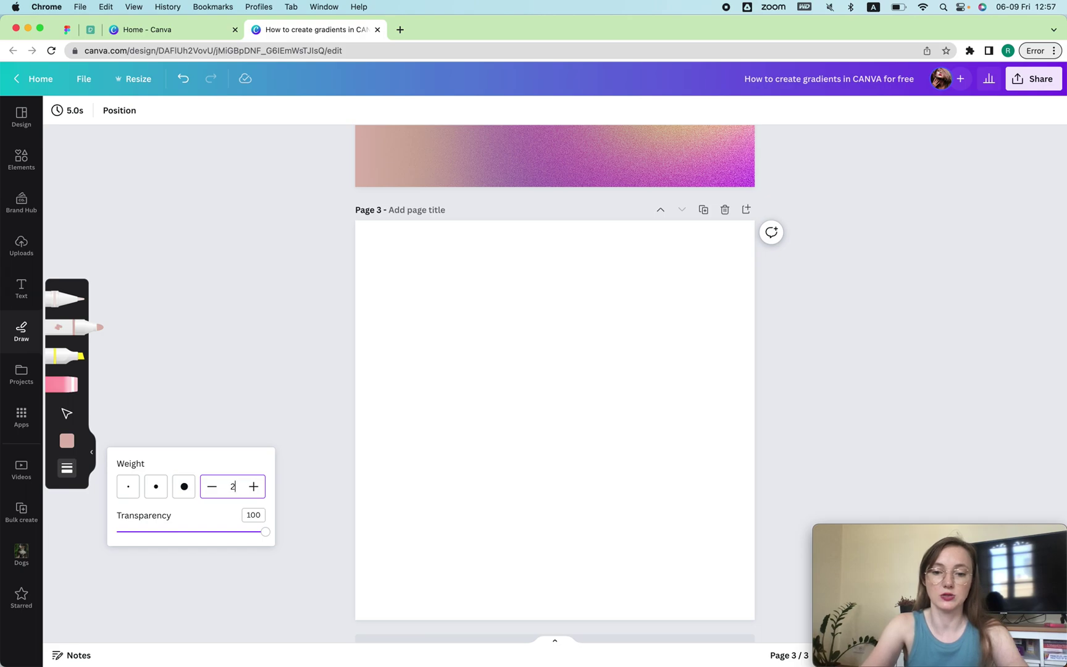
Step: Set the marker weight to 200 and paint broad pink strokes over most of Page 3
text(200)
click(593, 486)
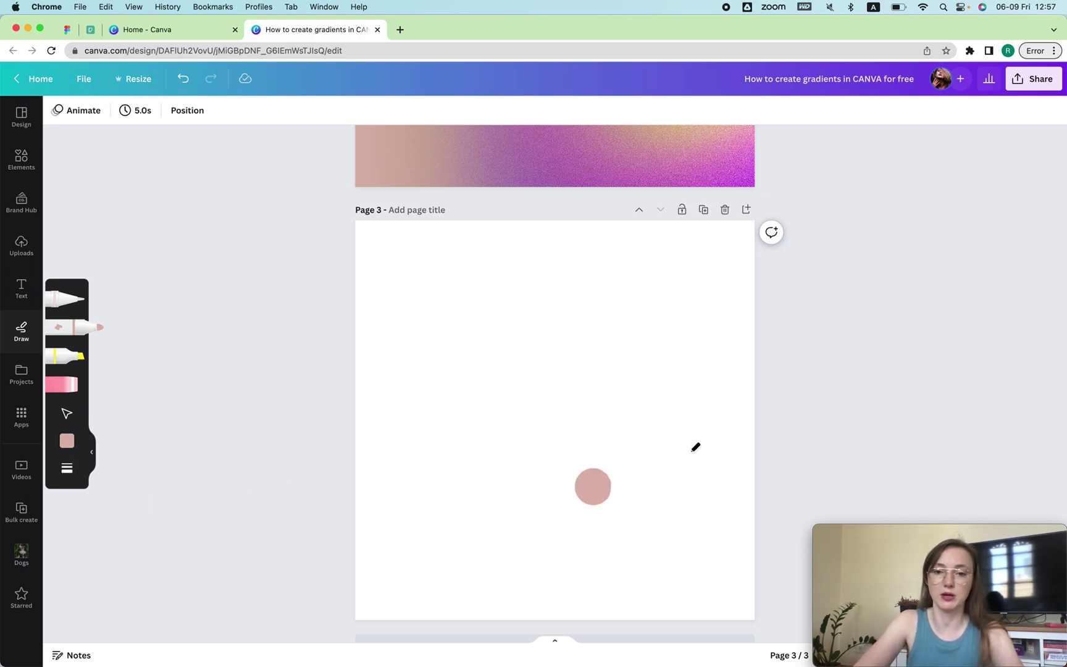
mouse_move(721, 433)
mouse_down()
mouse_move(567, 477)
mouse_move(519, 605)
mouse_move(687, 341)
mouse_up()
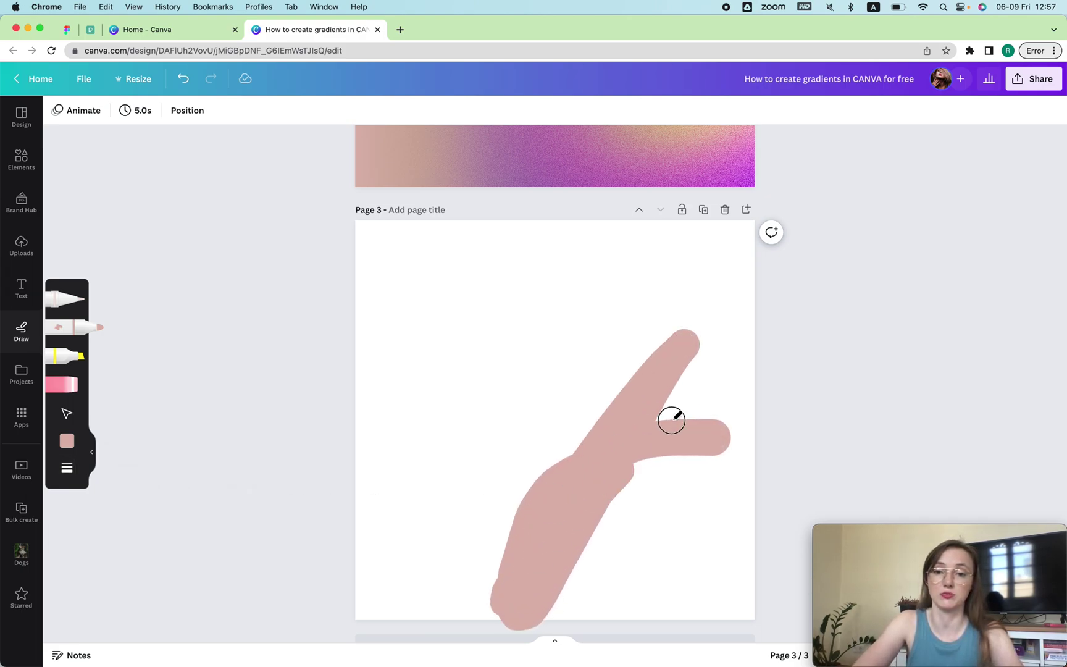
mouse_move(672, 420)
mouse_down()
mouse_move(745, 458)
mouse_move(769, 600)
mouse_move(577, 604)
mouse_move(524, 580)
mouse_move(667, 447)
mouse_move(515, 662)
mouse_move(668, 544)
mouse_move(688, 456)
mouse_move(695, 639)
mouse_move(716, 464)
mouse_move(744, 555)
mouse_move(683, 512)
mouse_move(738, 547)
mouse_move(715, 580)
mouse_move(629, 533)
mouse_up()
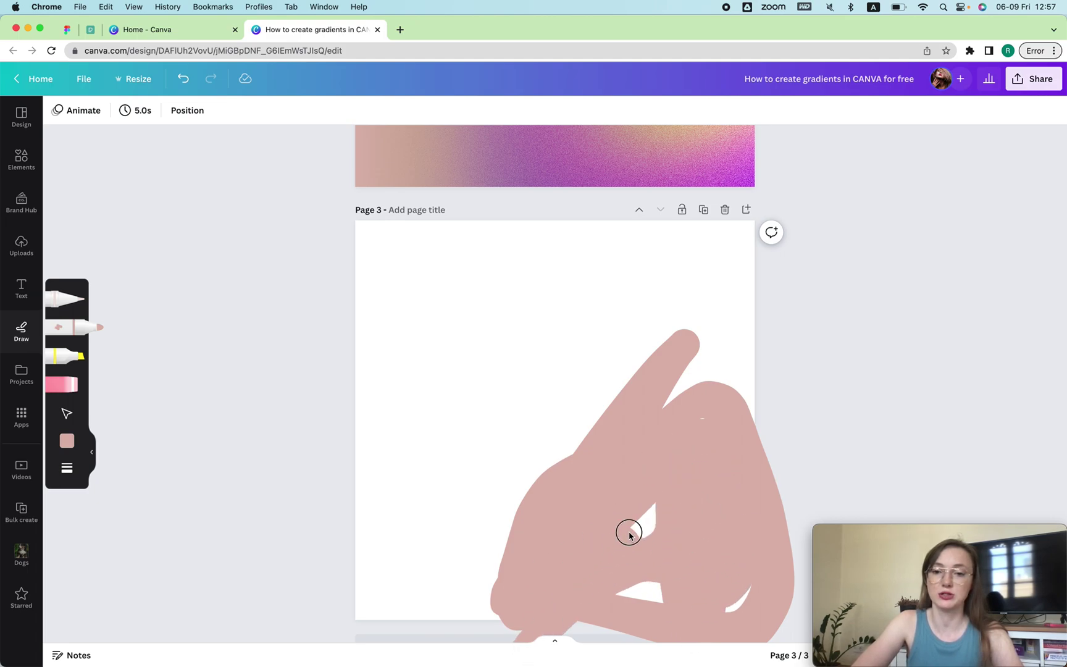
mouse_move(640, 577)
mouse_down()
mouse_move(651, 601)
mouse_move(732, 596)
mouse_up()
mouse_move(601, 492)
mouse_down()
mouse_move(672, 375)
mouse_move(737, 377)
mouse_move(707, 397)
mouse_move(755, 414)
mouse_move(718, 411)
mouse_up()
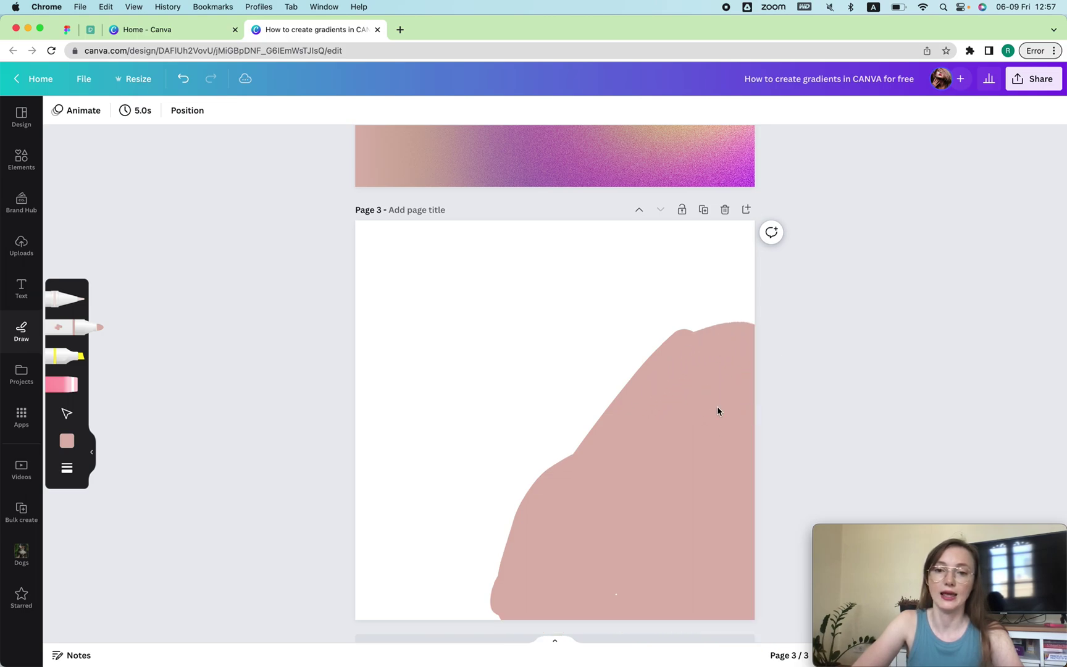
Step: Switch the marker to taupe and paint a stroke across the page centre
click(66, 442)
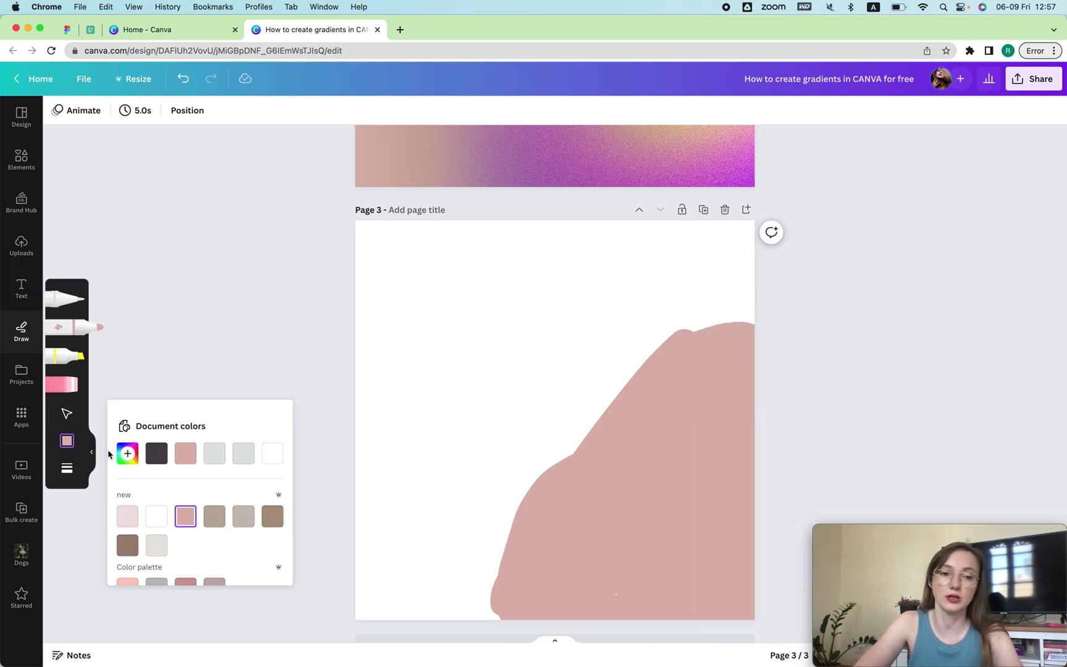
click(157, 546)
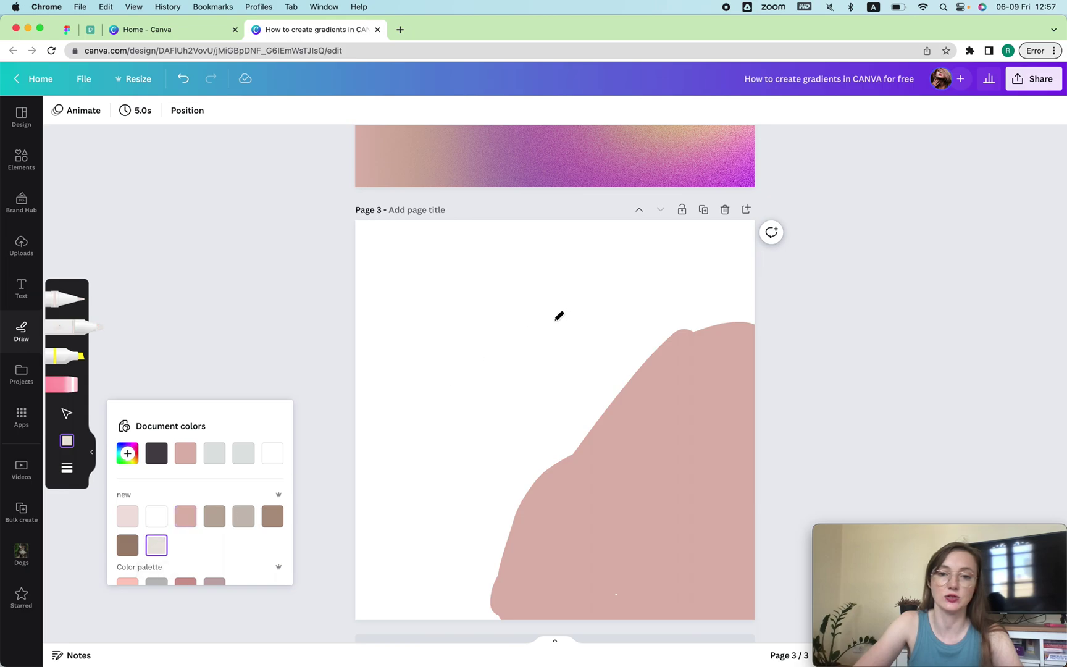
click(213, 518)
mouse_move(633, 355)
mouse_down()
mouse_move(576, 365)
mouse_move(460, 525)
mouse_move(481, 569)
mouse_move(629, 412)
mouse_move(611, 374)
mouse_move(483, 581)
mouse_move(611, 368)
mouse_move(603, 443)
mouse_move(454, 610)
mouse_move(445, 601)
mouse_move(504, 611)
mouse_move(481, 579)
mouse_up()
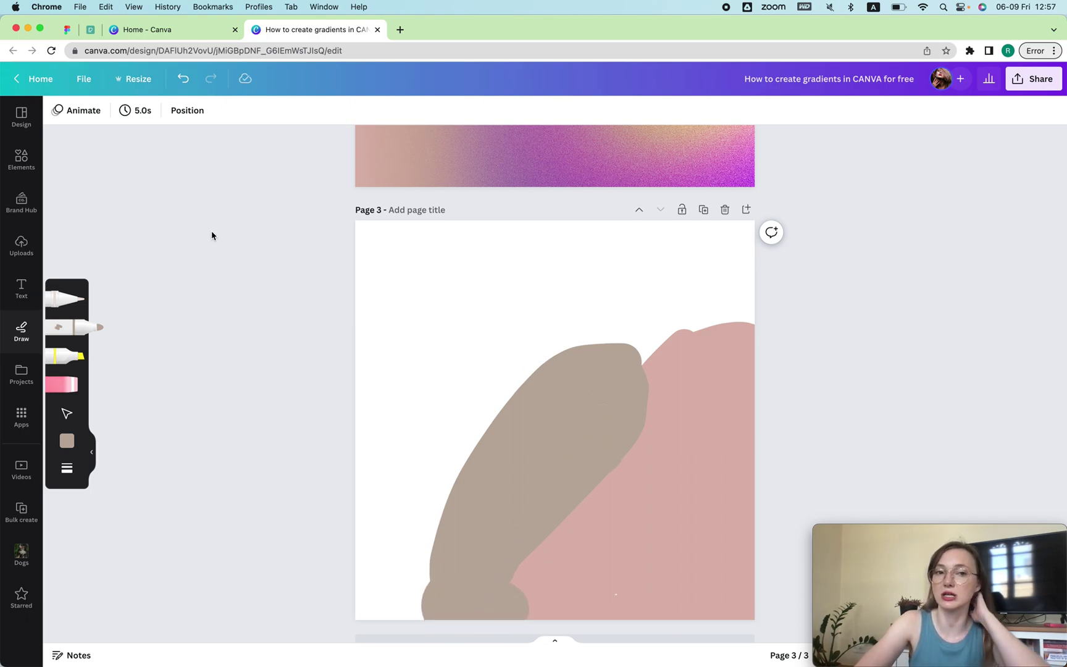
Step: Switch the marker to brown #8D4E43 and paint blobs in the top-right and bottom-left corners
click(67, 441)
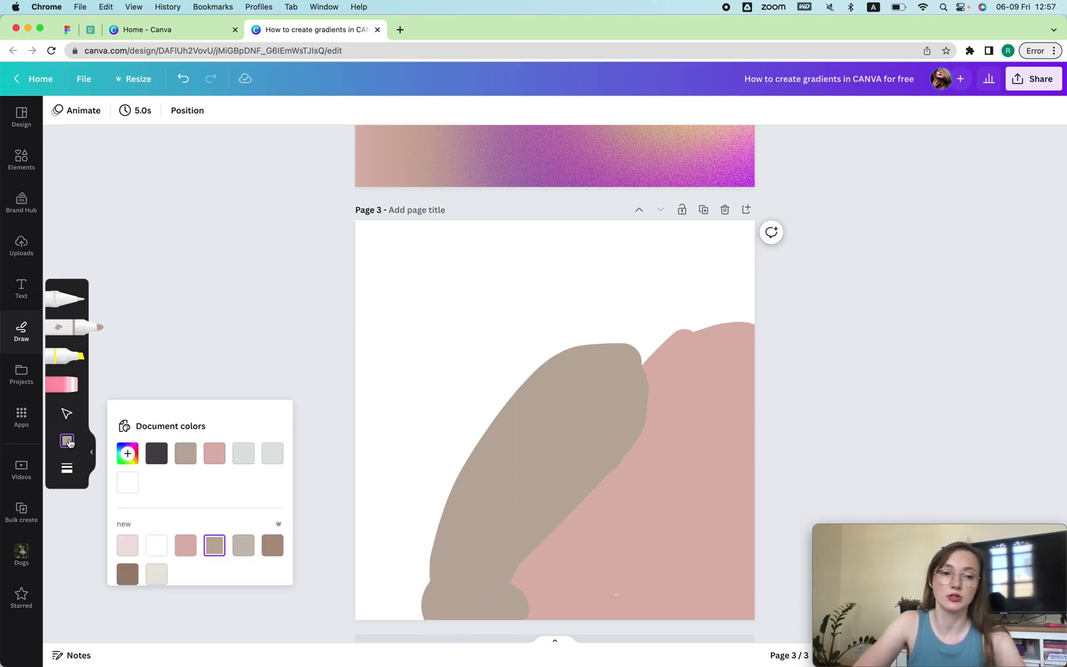
click(136, 454)
click(213, 510)
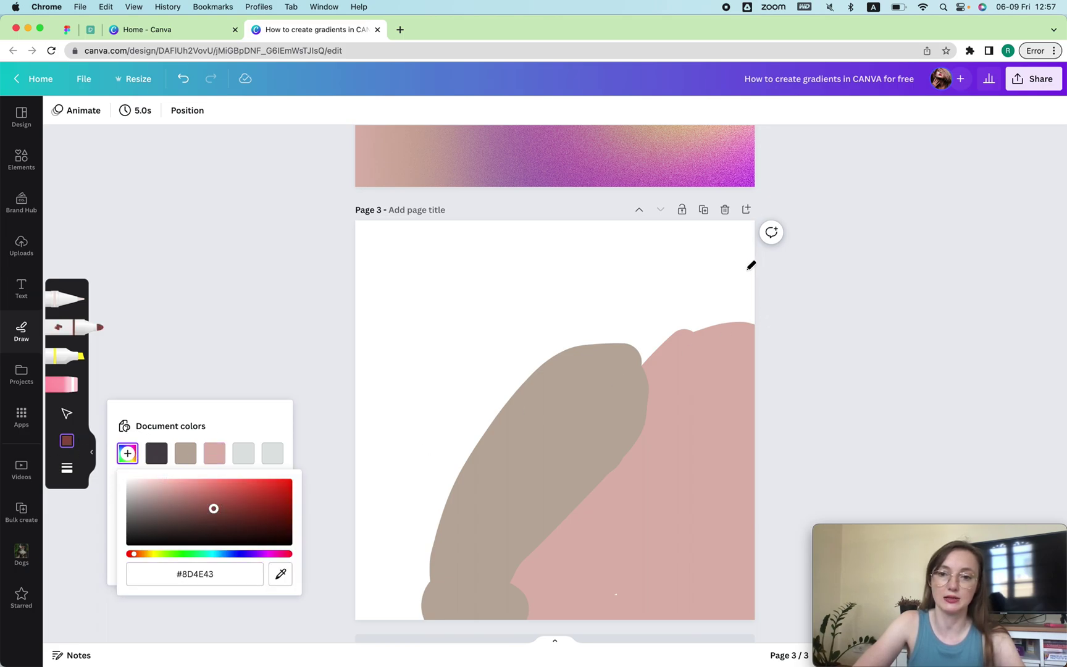
mouse_move(751, 265)
mouse_down()
mouse_move(624, 331)
mouse_move(685, 338)
mouse_move(762, 296)
mouse_move(734, 292)
mouse_move(636, 335)
mouse_move(752, 329)
mouse_move(759, 262)
mouse_up()
mouse_move(428, 575)
mouse_down()
mouse_move(391, 572)
mouse_move(336, 601)
mouse_move(399, 621)
mouse_move(420, 600)
mouse_move(371, 590)
mouse_up()
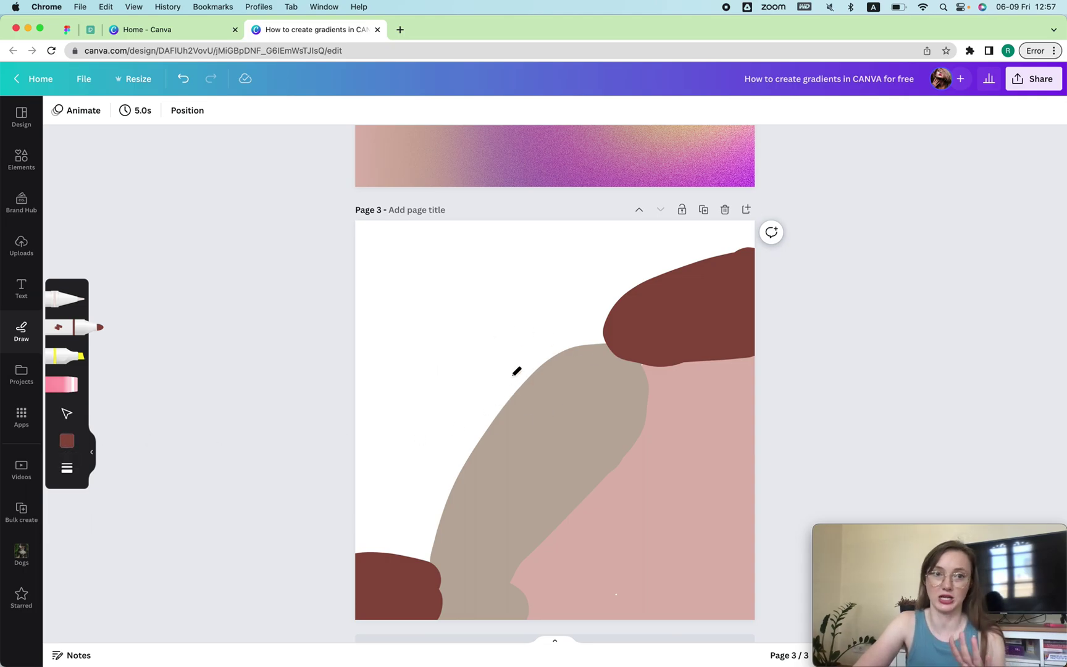
Step: Add brown circles with the C shortcut, duplicating, enlarging and arranging them on Page 3
click(21, 160)
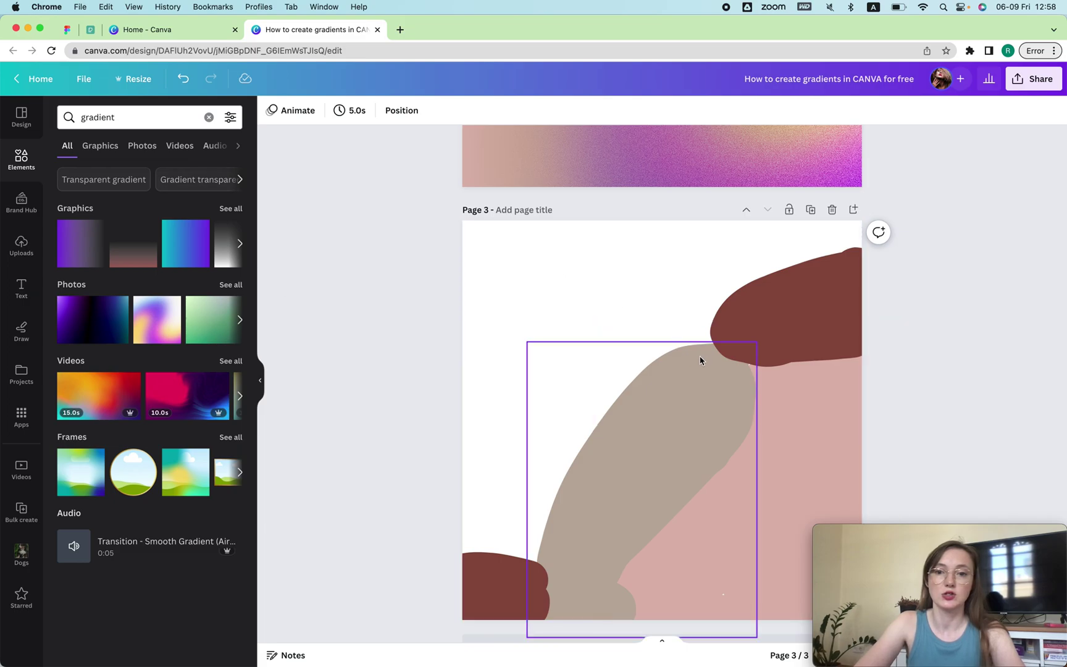
key(c)
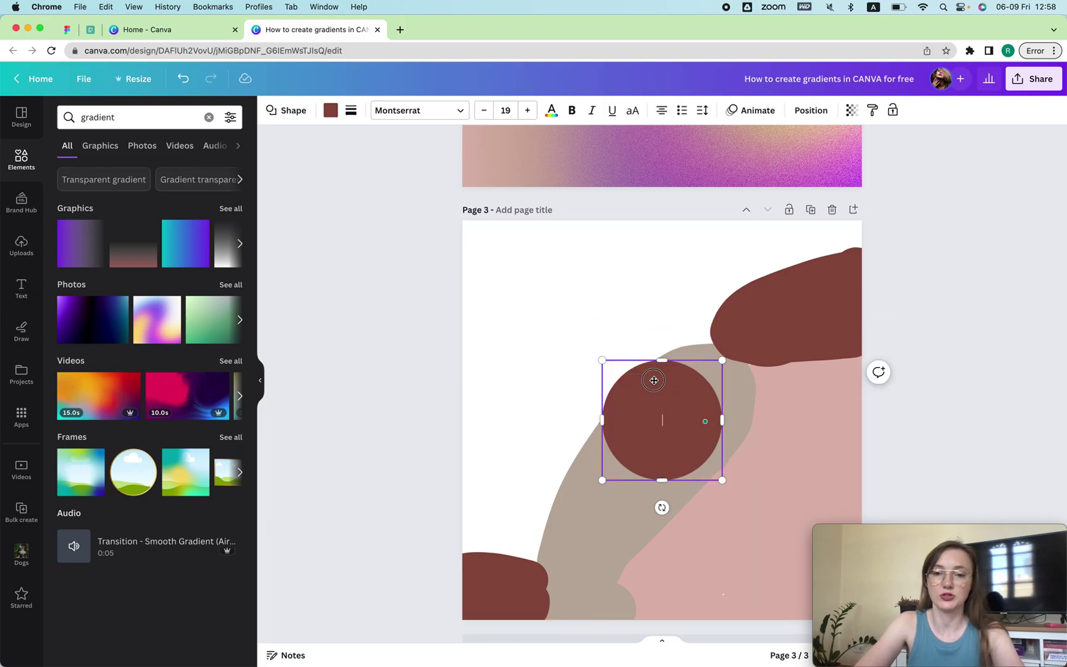
drag(654, 381, 543, 339)
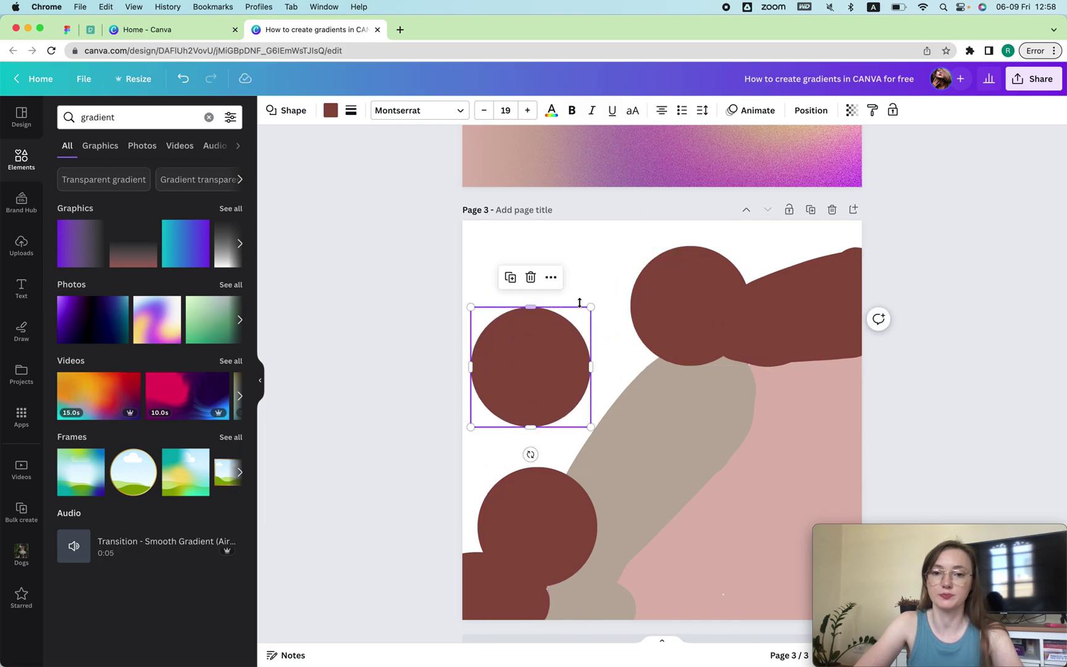
drag(591, 306, 625, 273)
drag(512, 362, 553, 411)
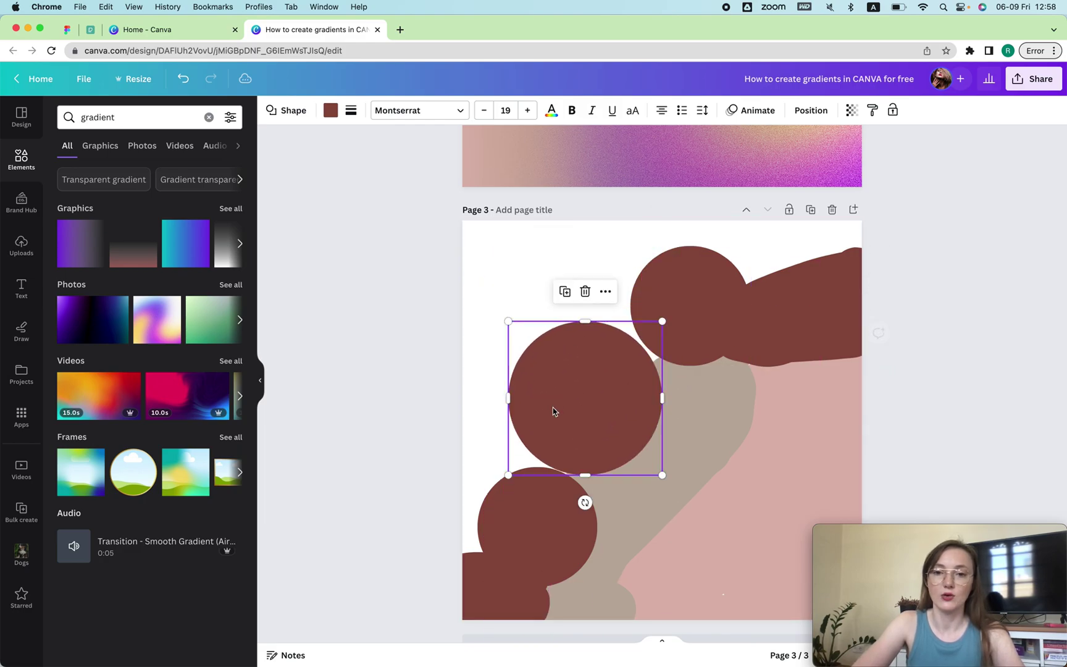
Step: Search elements for 'blob' and place two yellow blobs and a green blob on the page
double_click(108, 117)
text(bl)
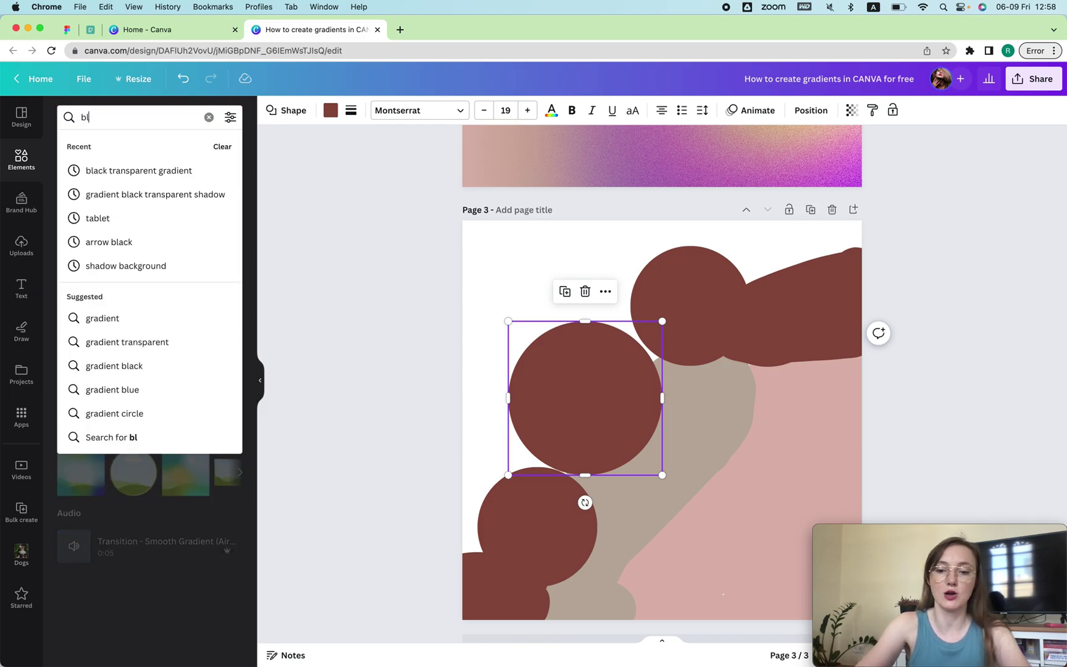
text(ob)
key(Return)
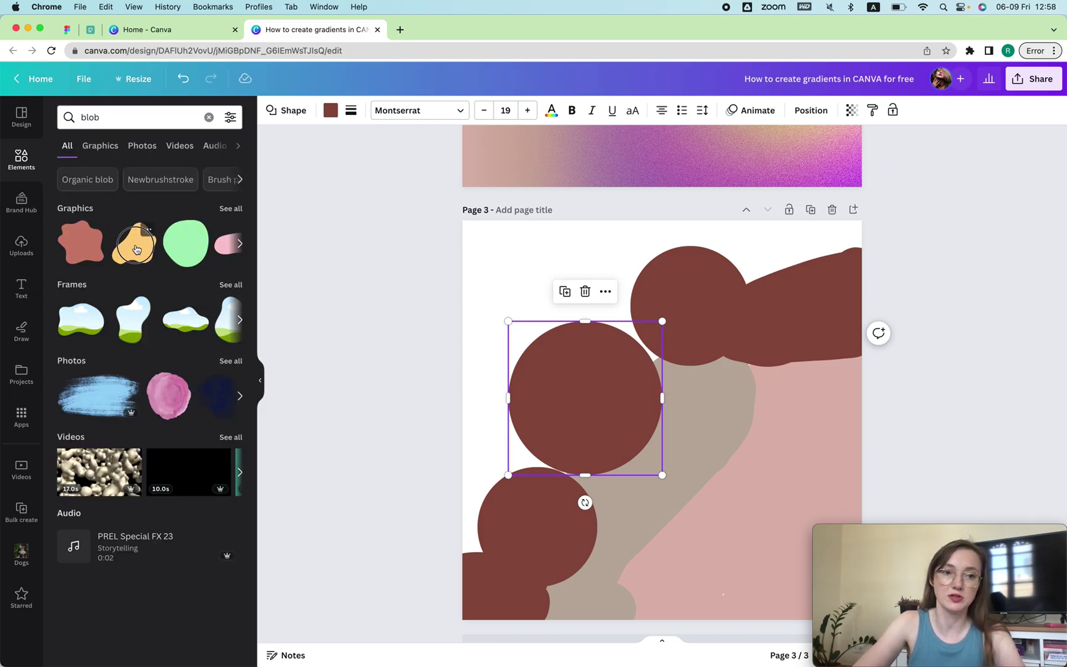
click(136, 249)
drag(653, 408, 730, 465)
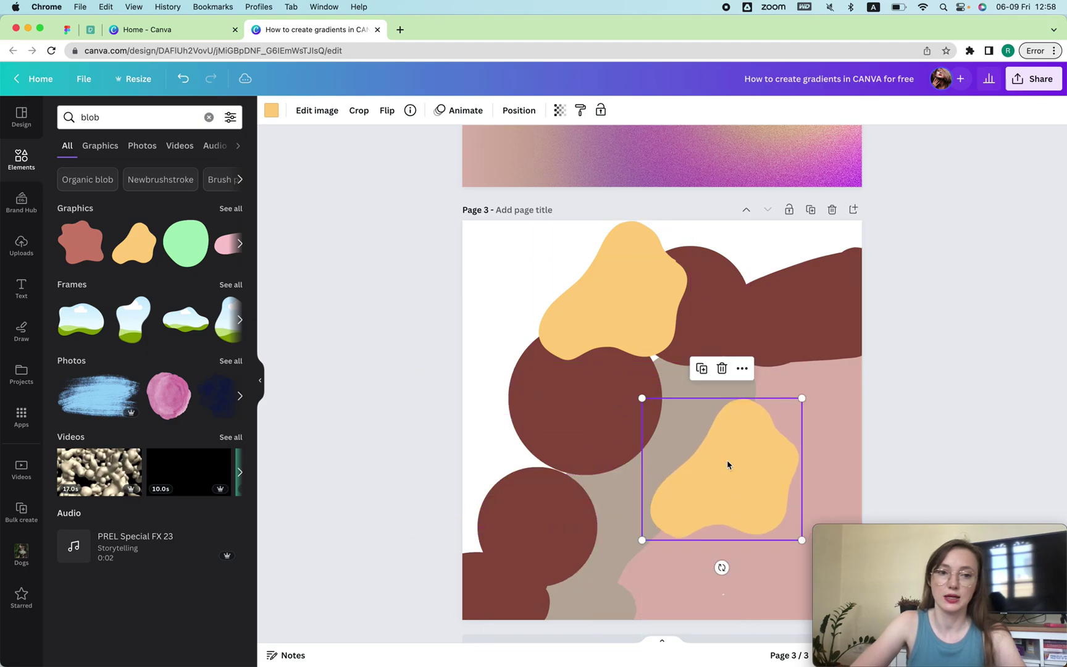
drag(185, 243, 512, 238)
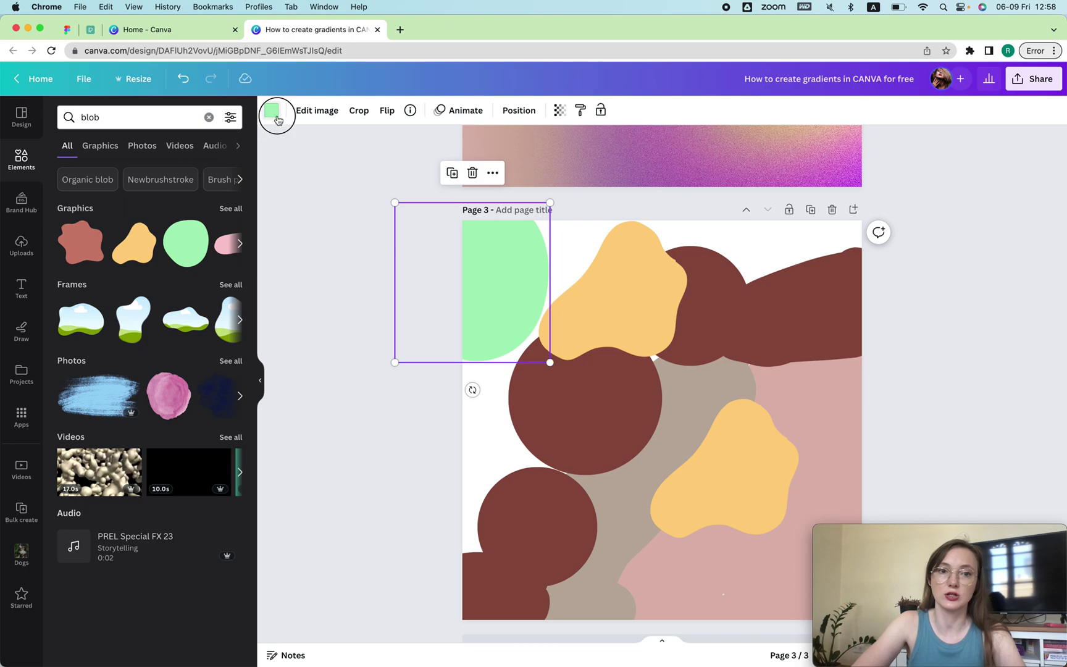
Step: Recolour the green blob dusty pink and change Page 3's background from white to mauve
click(273, 111)
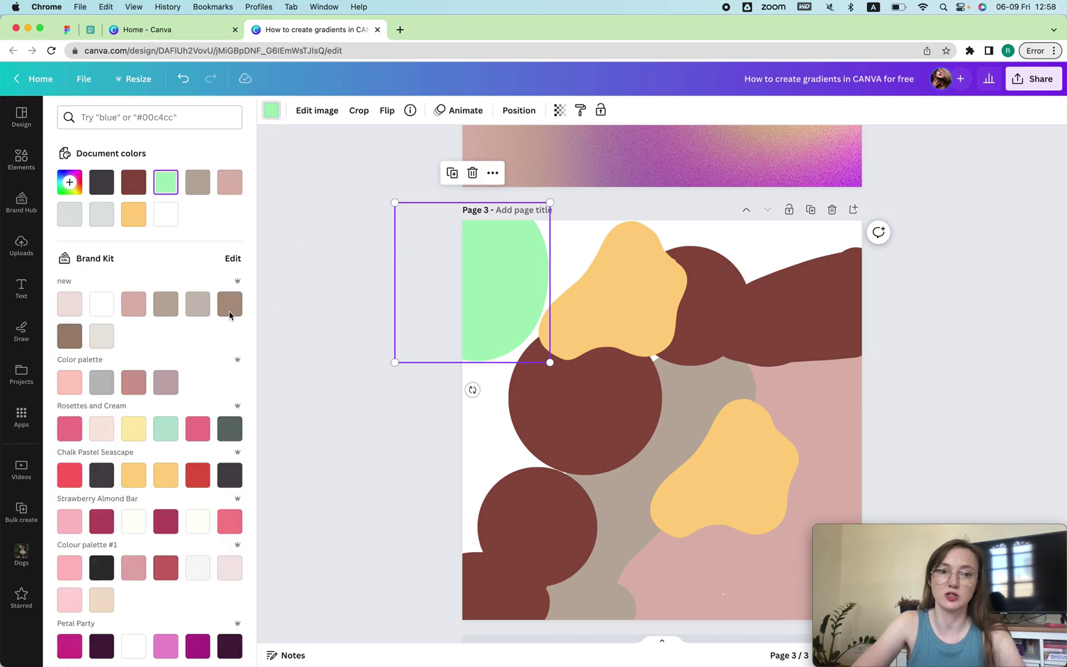
click(230, 182)
click(482, 435)
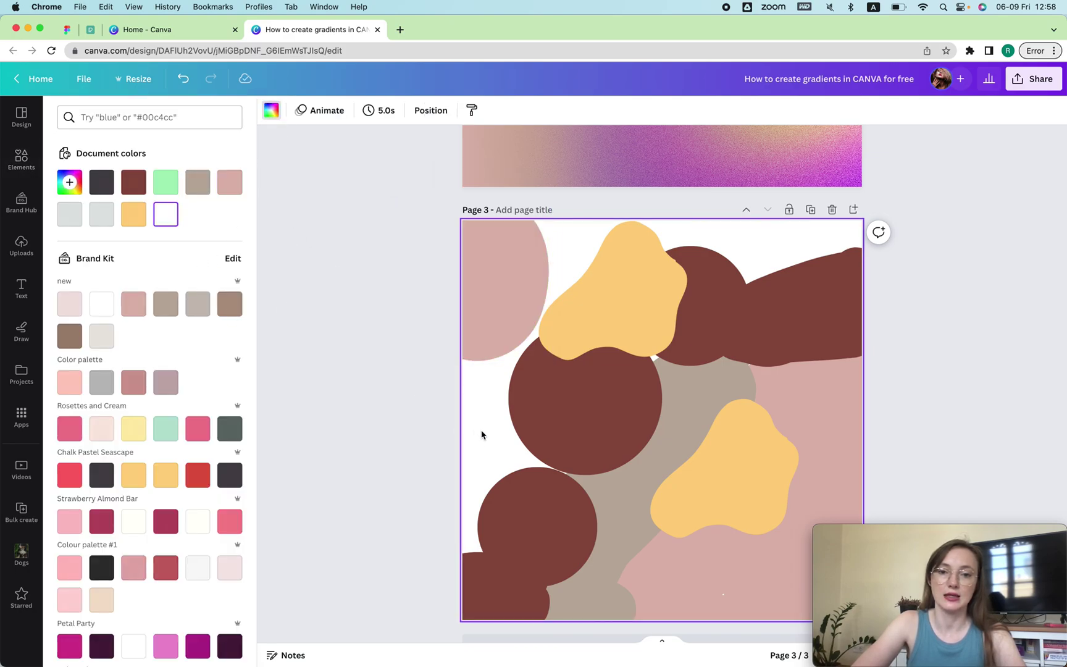
click(272, 112)
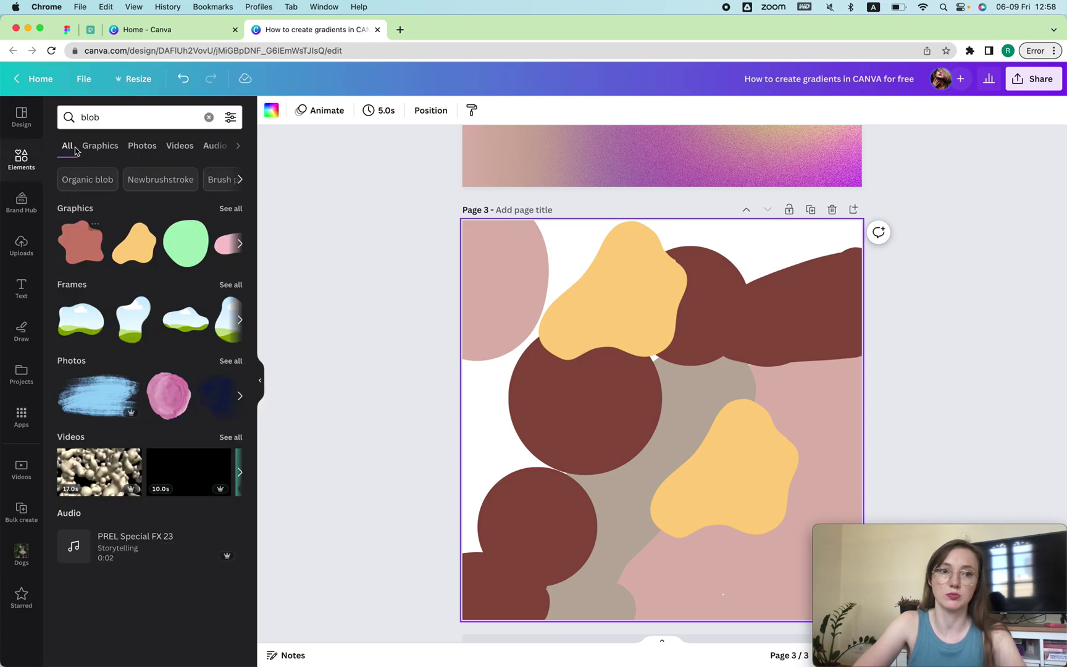
click(270, 110)
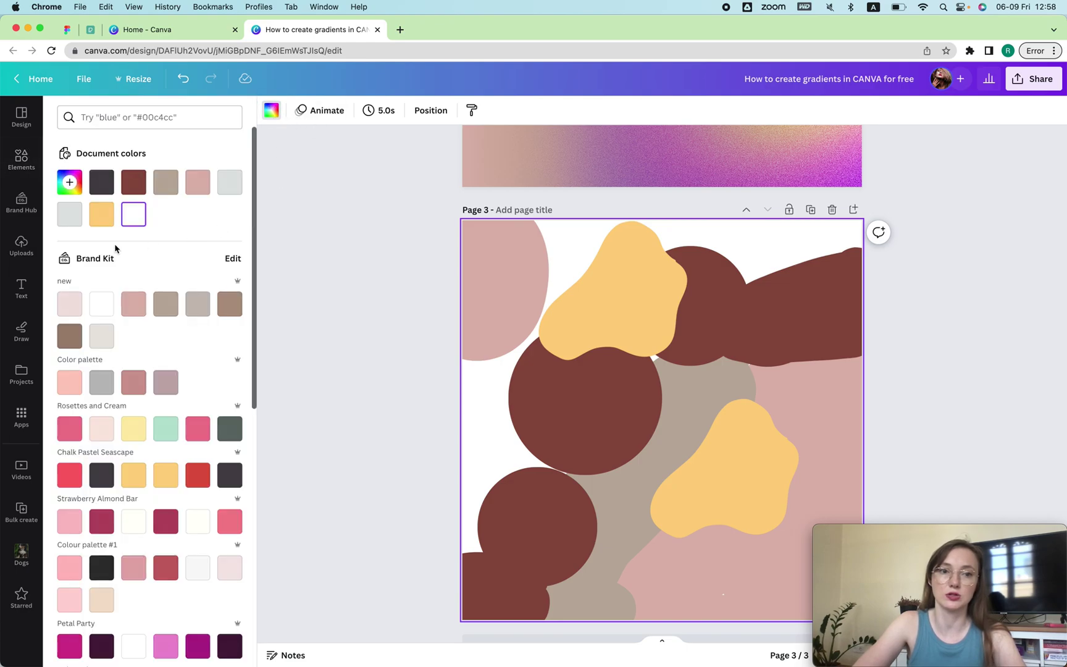
click(204, 180)
click(132, 386)
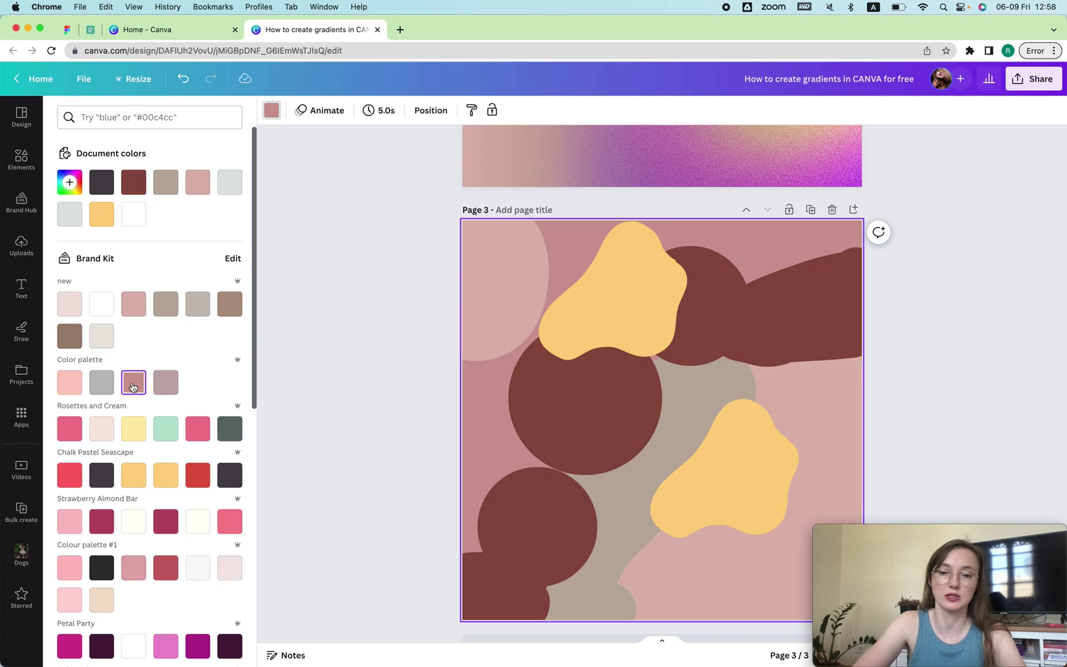
click(984, 400)
scroll(984, 401, down, 1)
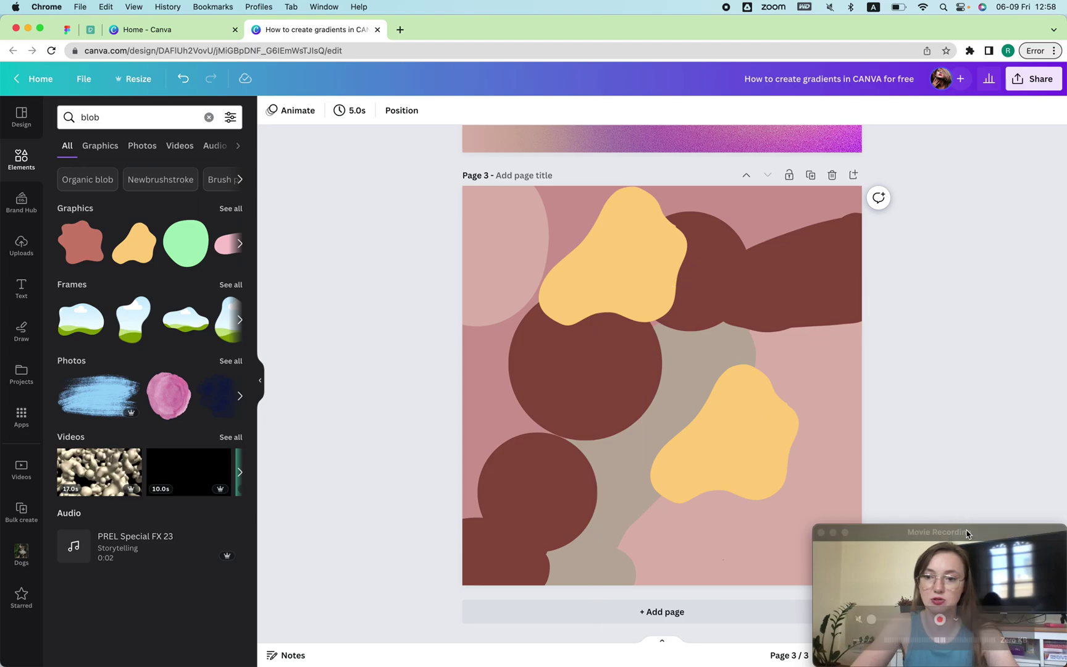
Step: Screenshot the Page 3 blob composition and upload the capture into Canva's images
drag(970, 531, 211, 441)
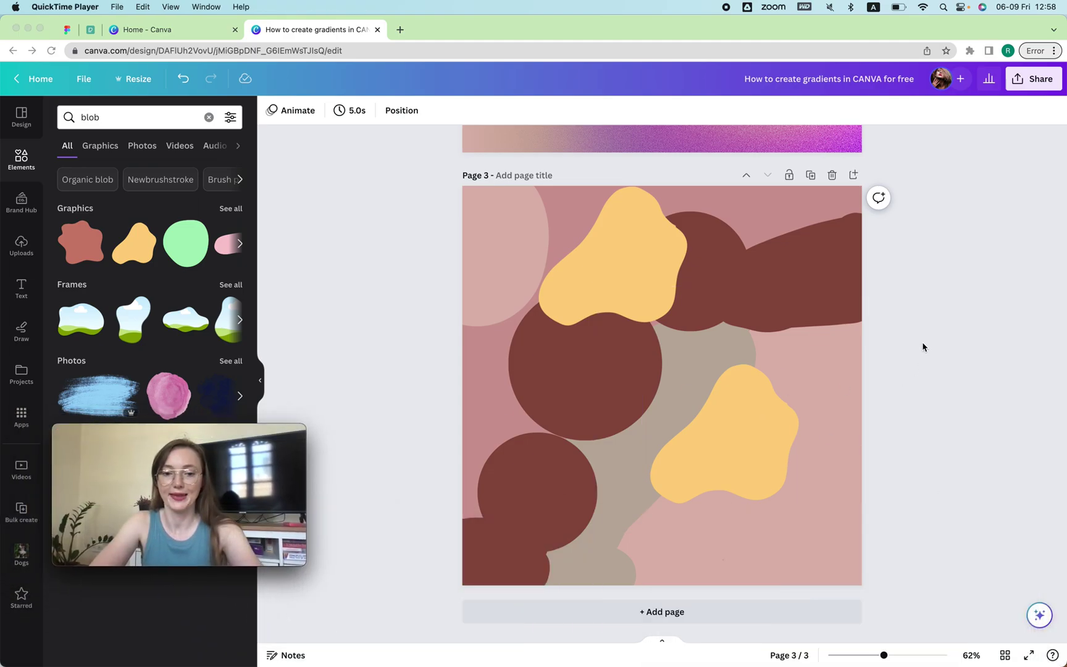
key(super+shift+4)
drag(464, 189, 858, 582)
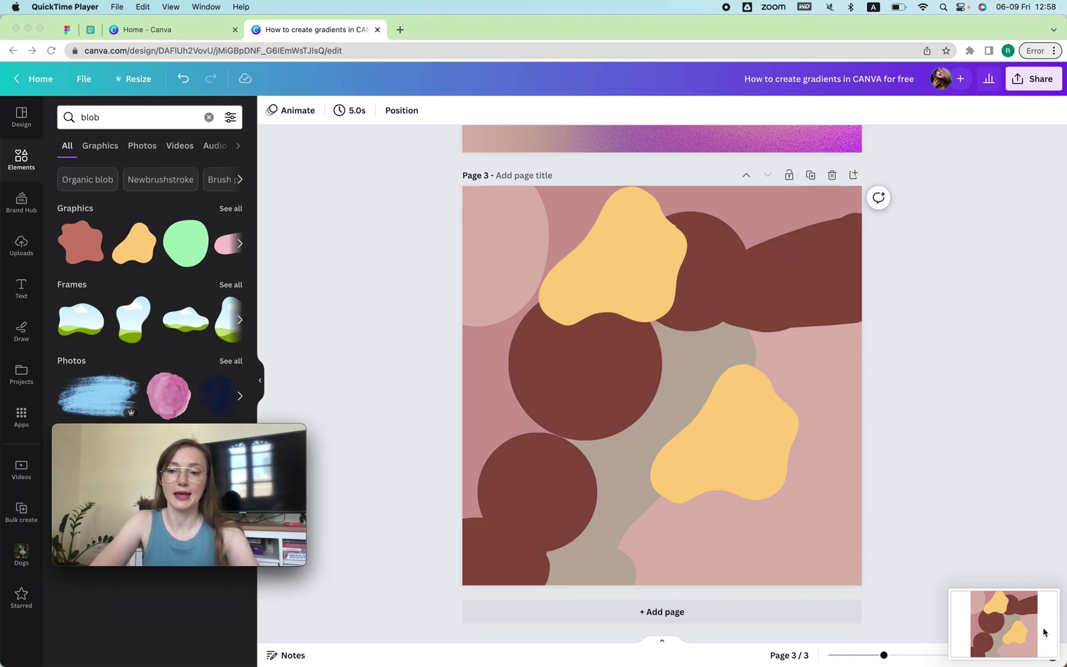
drag(1044, 631, 152, 306)
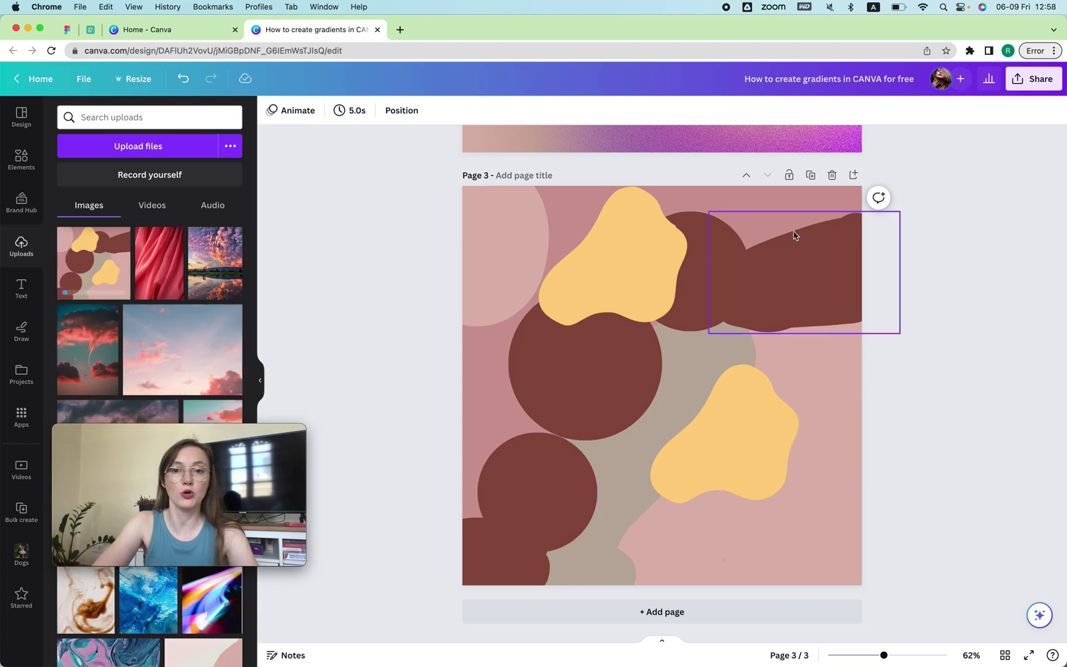
Step: Set the Share download to the current page, Page 3, only, then close the settings
click(1033, 79)
click(988, 381)
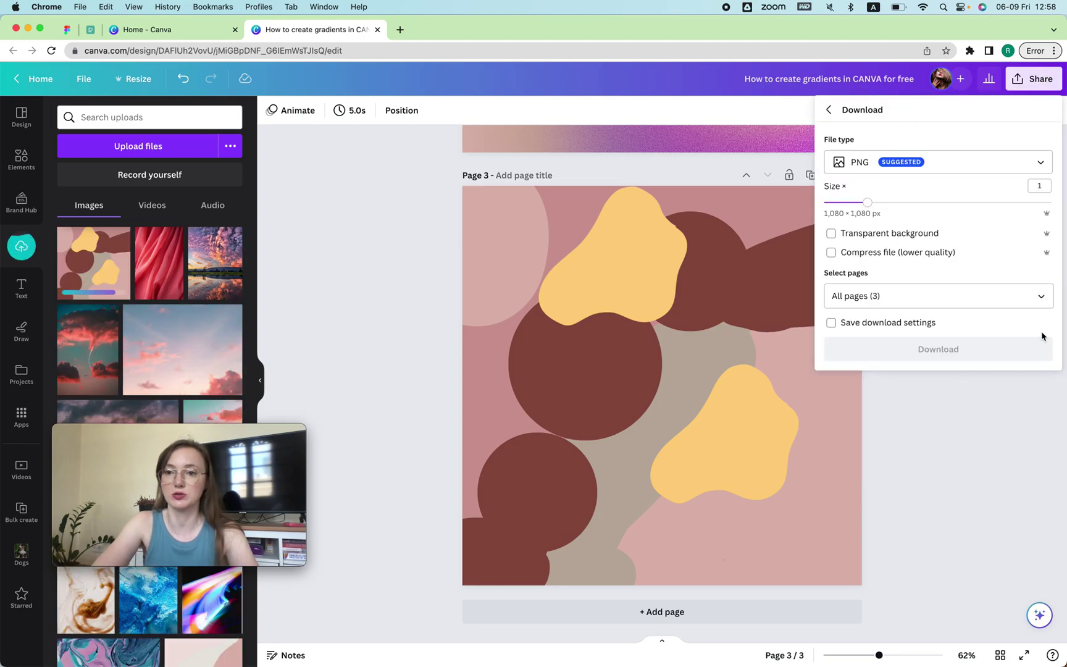
click(1004, 300)
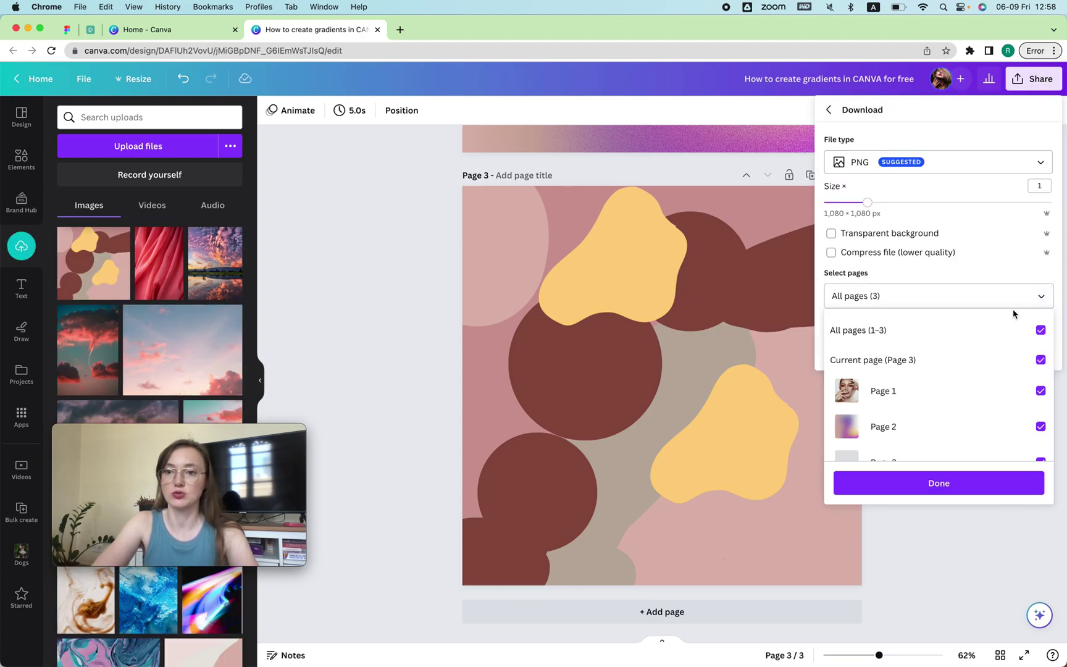
click(991, 330)
click(895, 364)
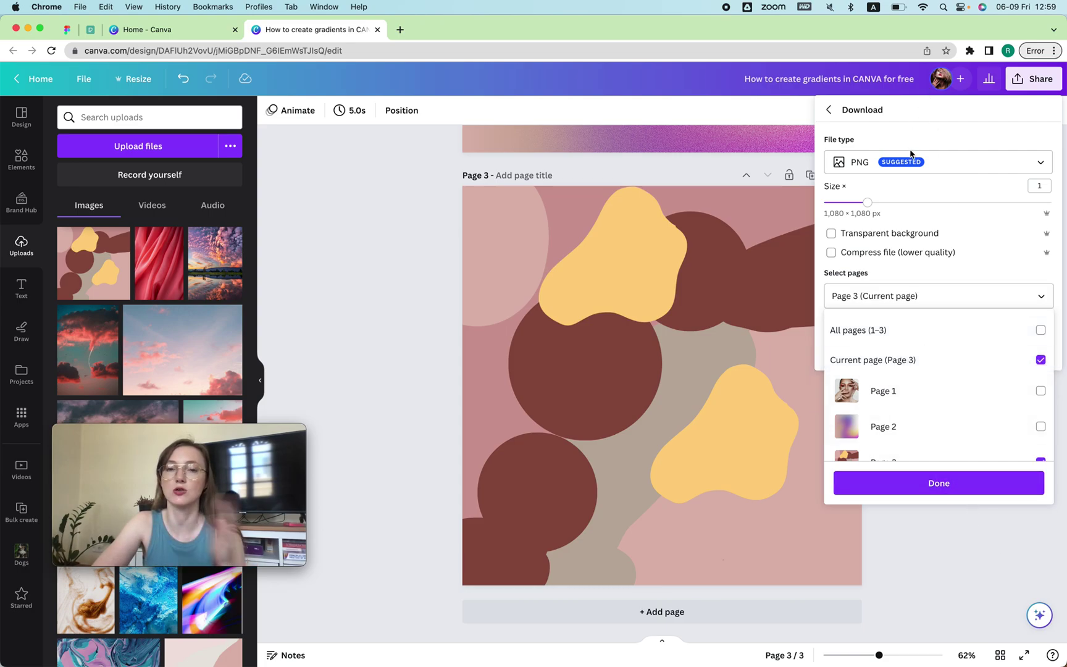
click(434, 185)
click(401, 193)
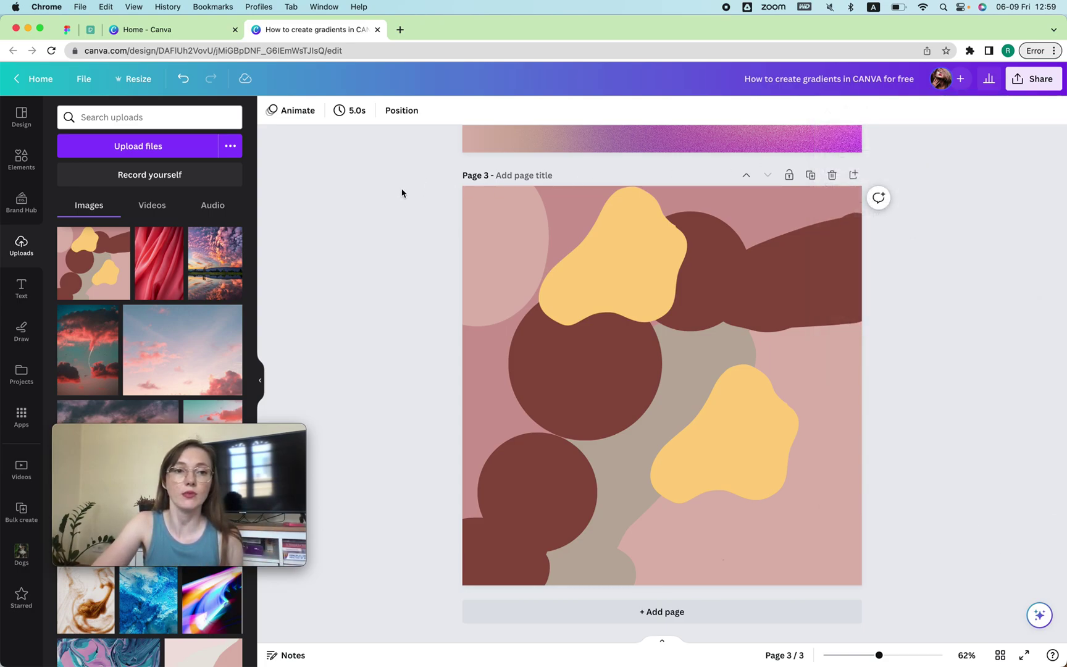
Step: Place the composition screenshot on a new Page 4, blur it at intensity 100, and add Page 5
key(super+Return)
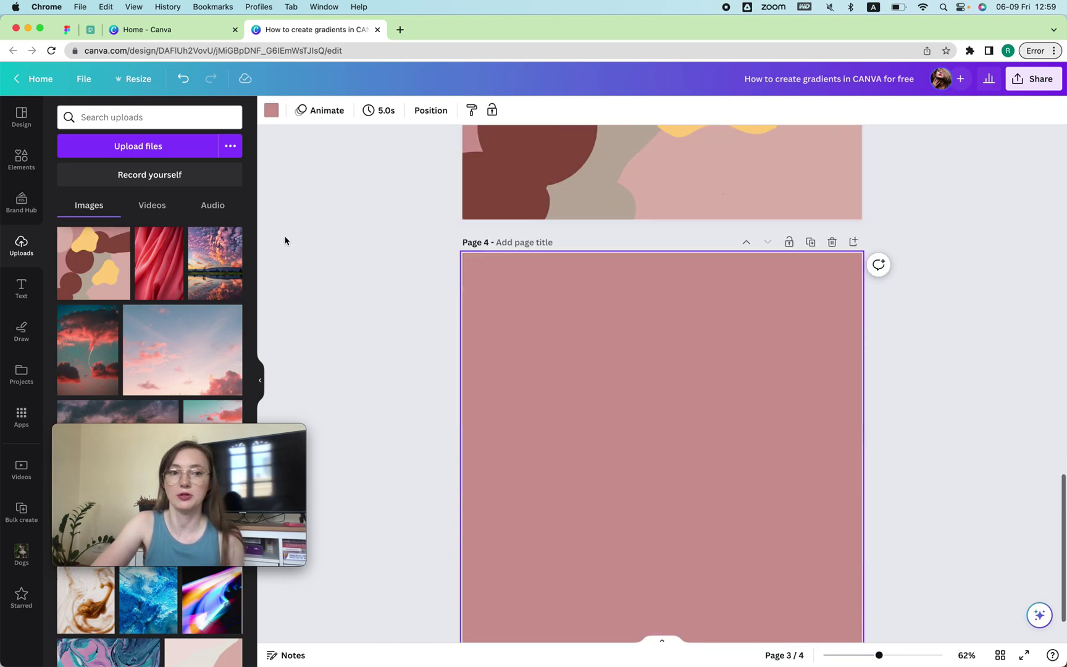
drag(93, 263, 573, 216)
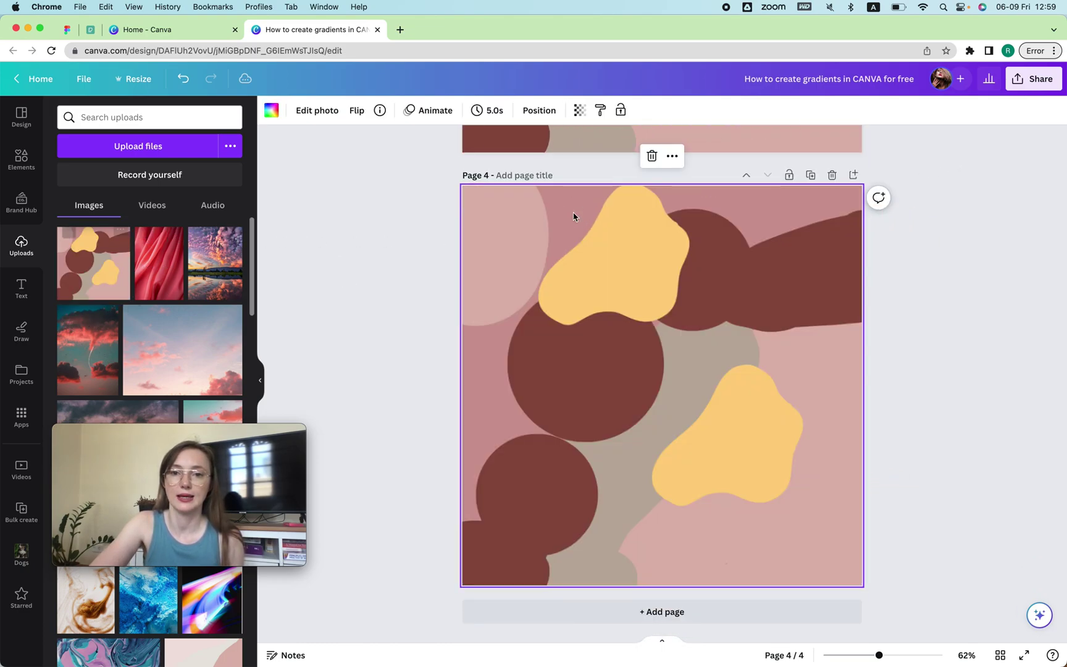
click(309, 110)
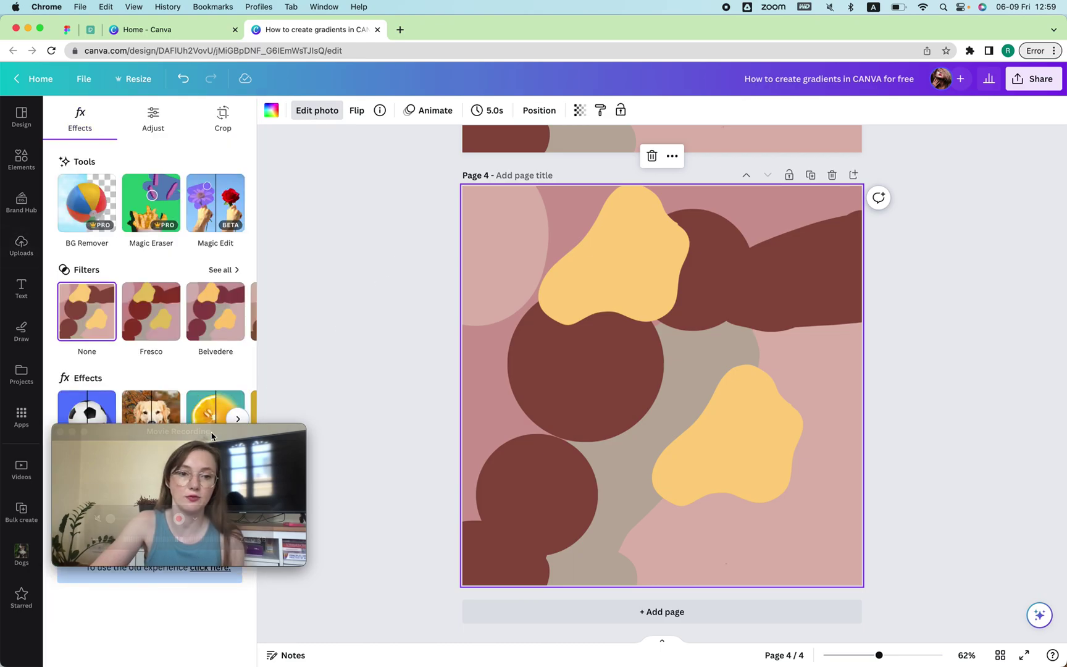
drag(212, 437, 947, 463)
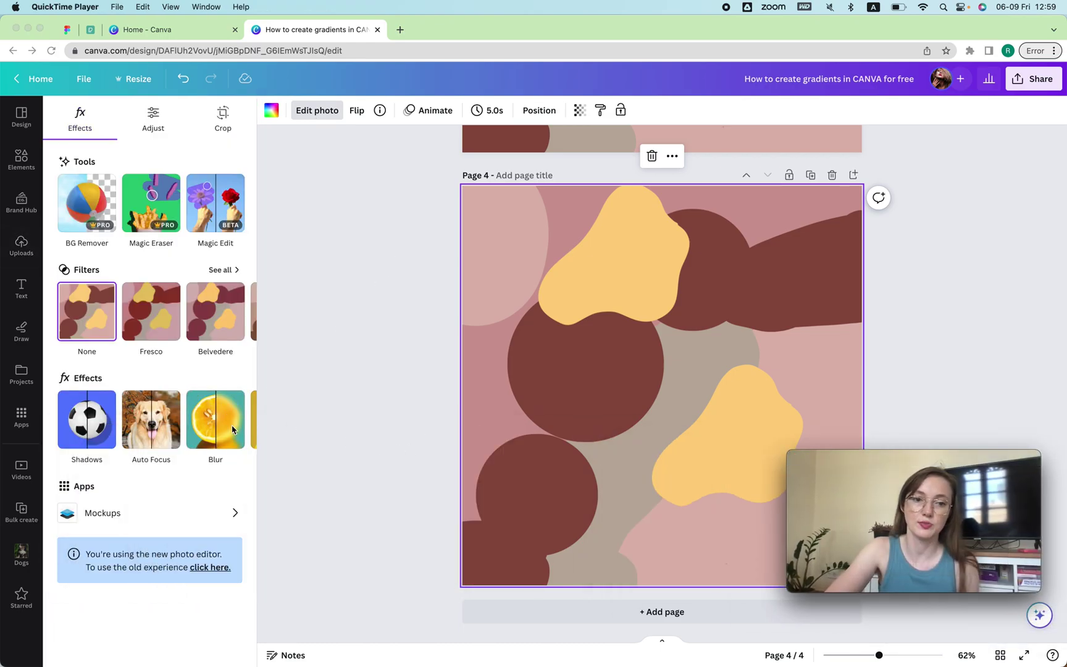
click(216, 423)
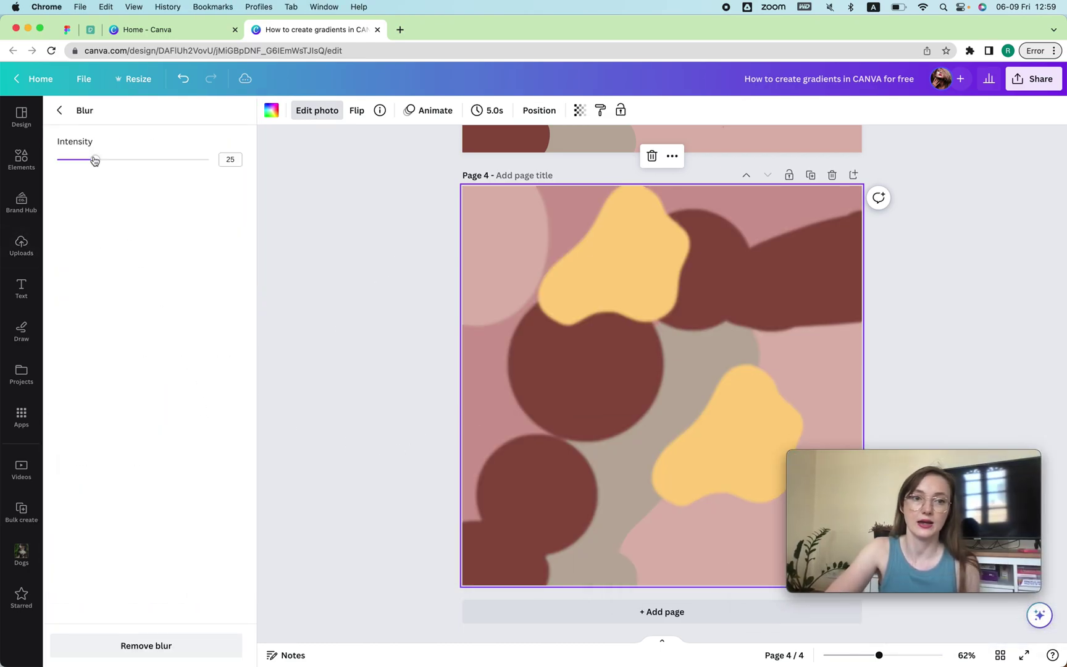
drag(96, 159, 486, 173)
click(1038, 338)
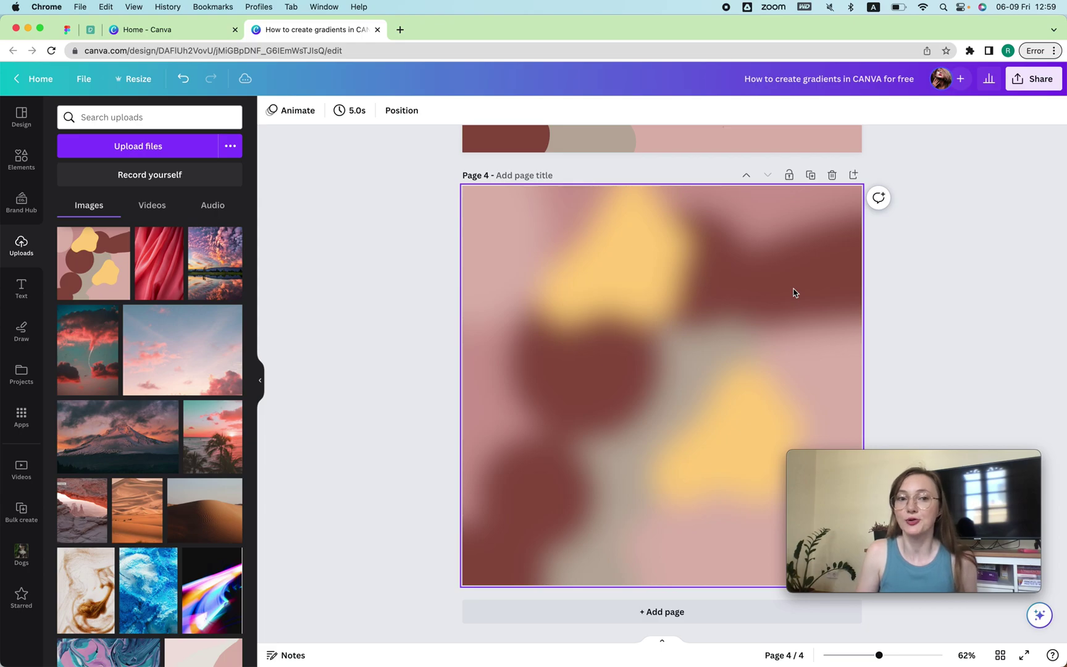
click(854, 175)
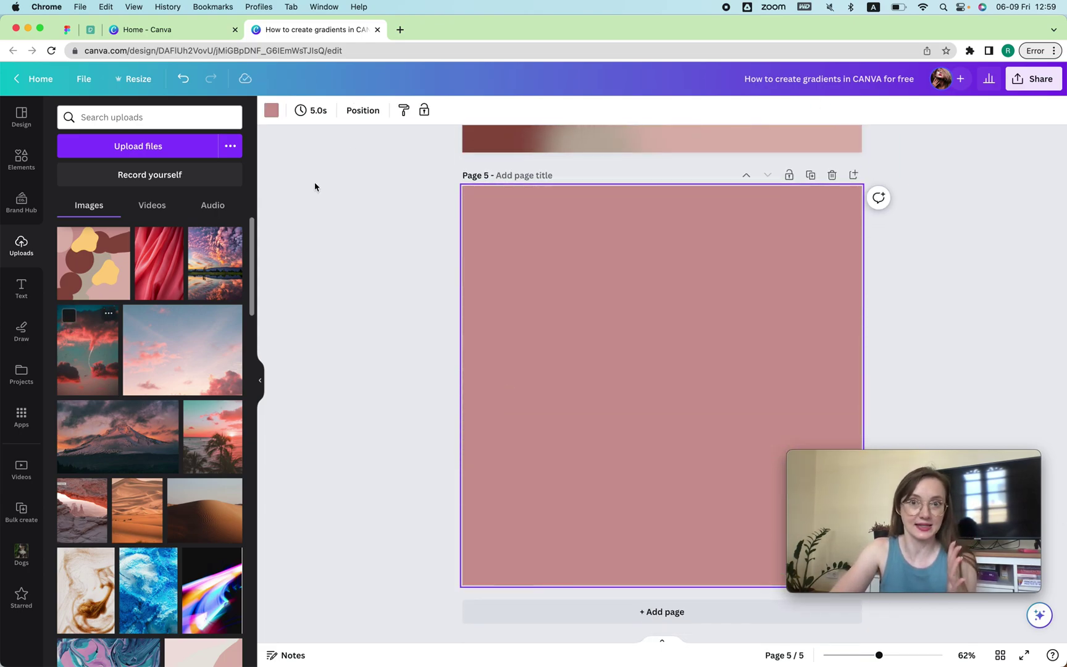
click(90, 29)
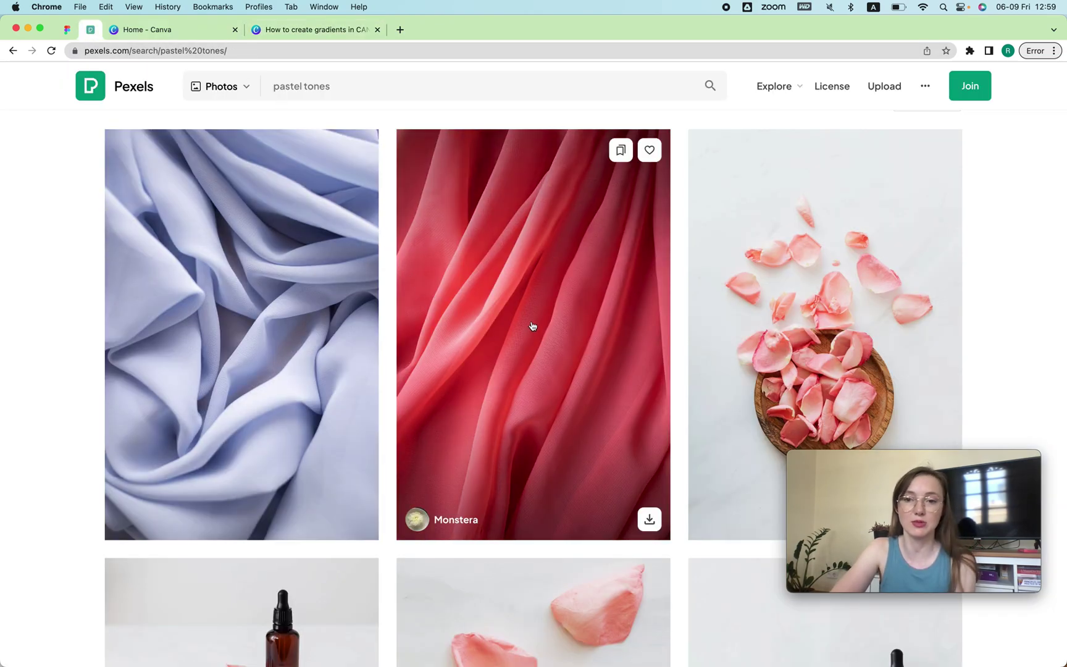
Step: Replace the Pexels 'pastel tones' search with 'sandy' and run it
triple_click(331, 90)
text(beac)
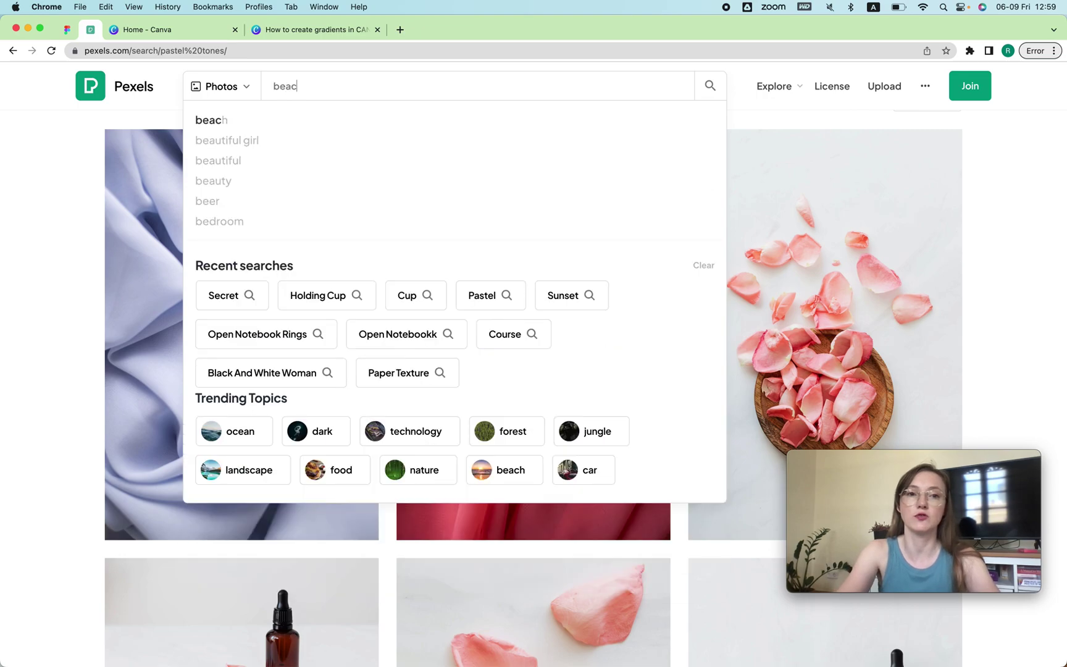
text(h)
key(super+a)
text(san)
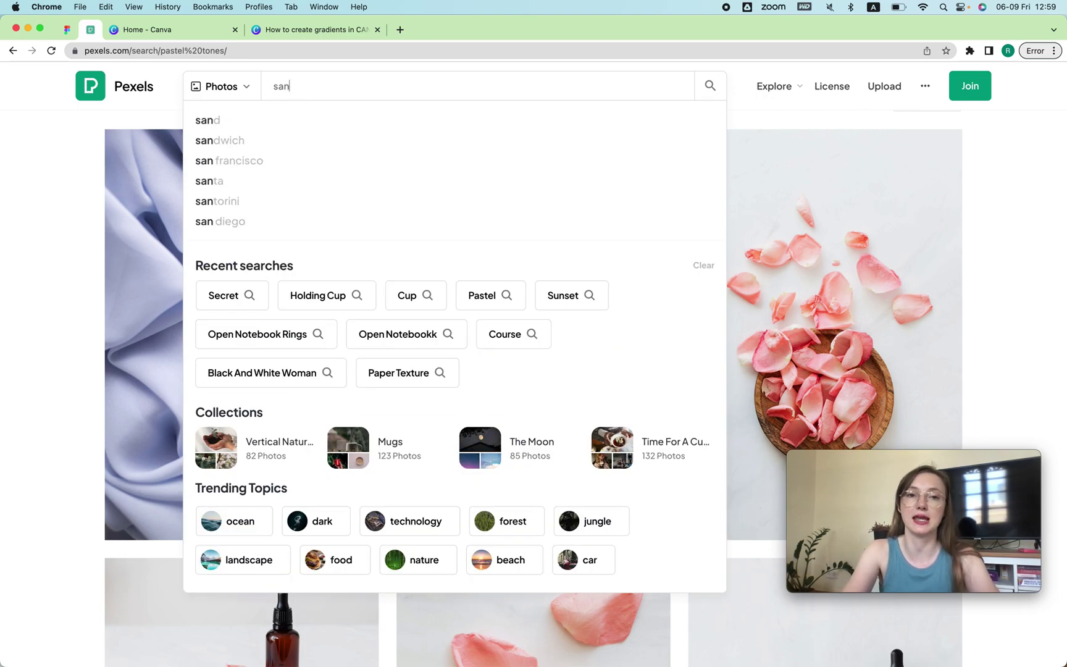
text(dy)
key(Return)
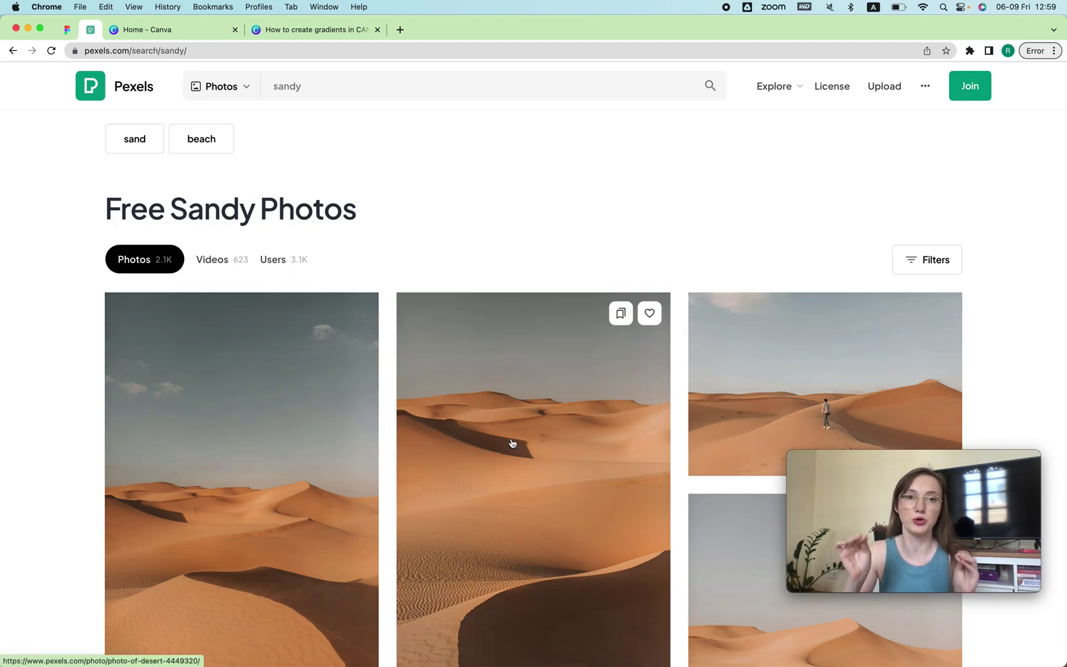
Step: Add the red fabric upload to Page 5 and blur it at intensity 100
click(281, 29)
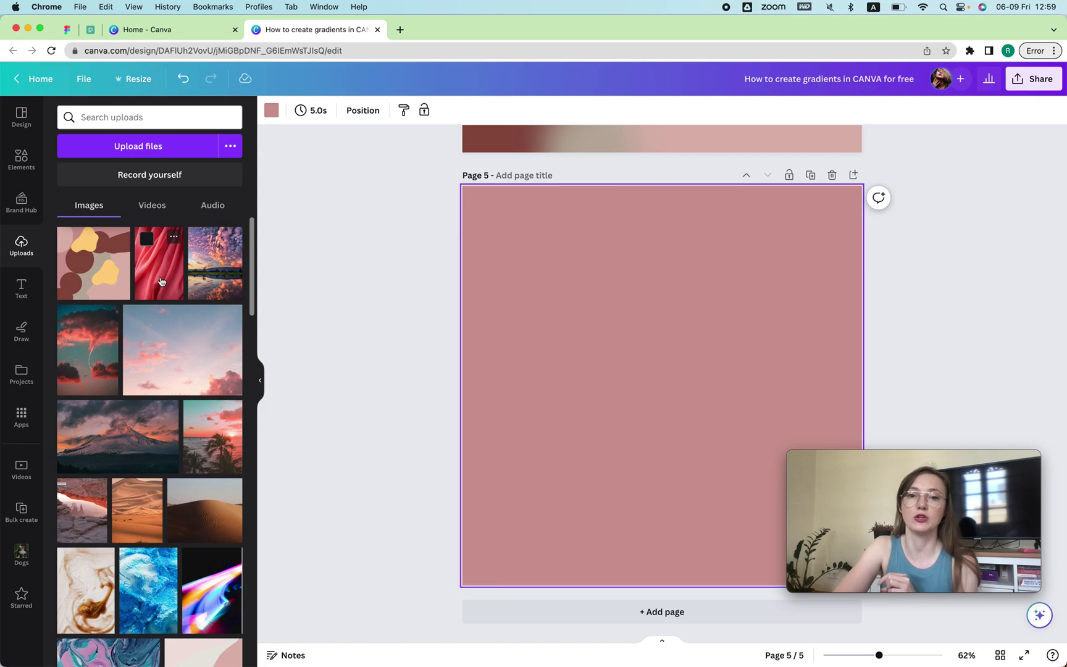
click(160, 282)
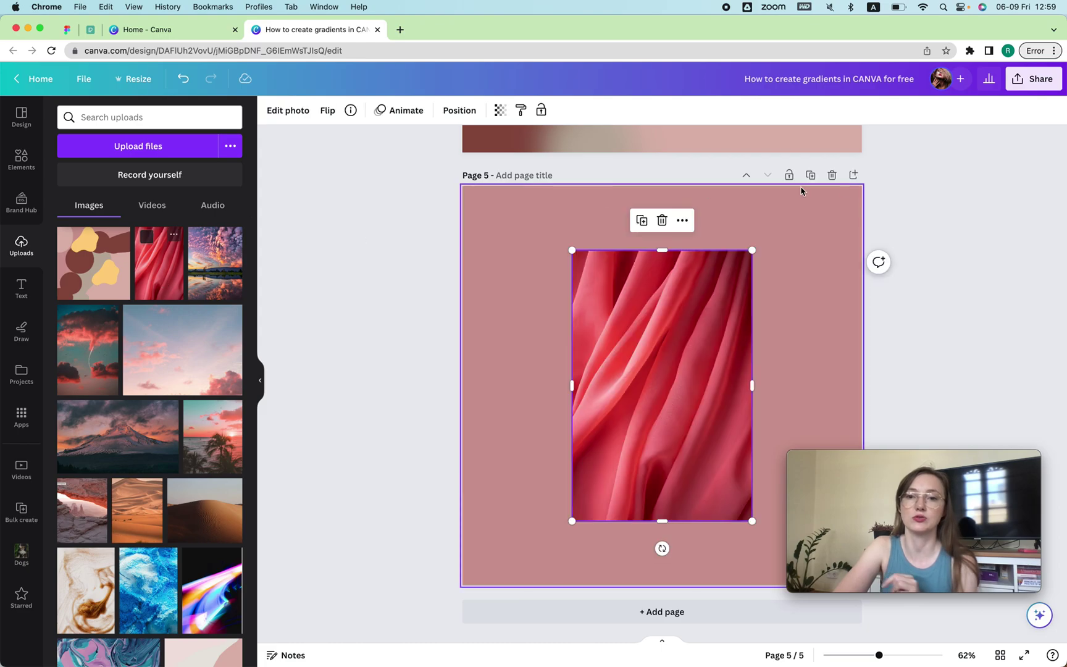
click(294, 110)
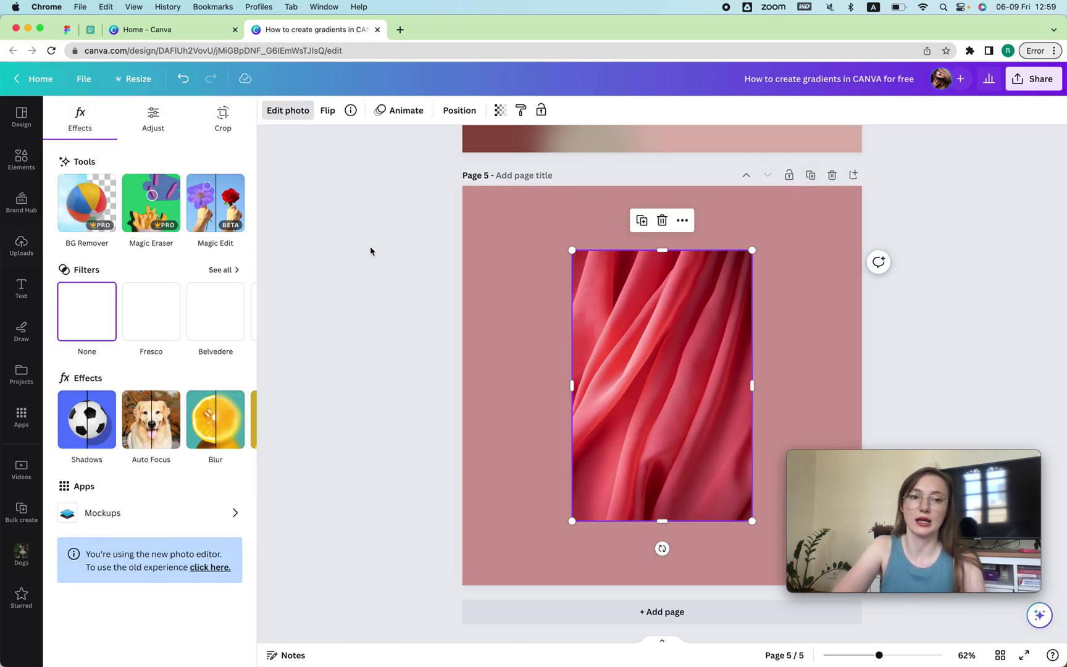
click(215, 420)
click(96, 160)
drag(96, 159, 209, 159)
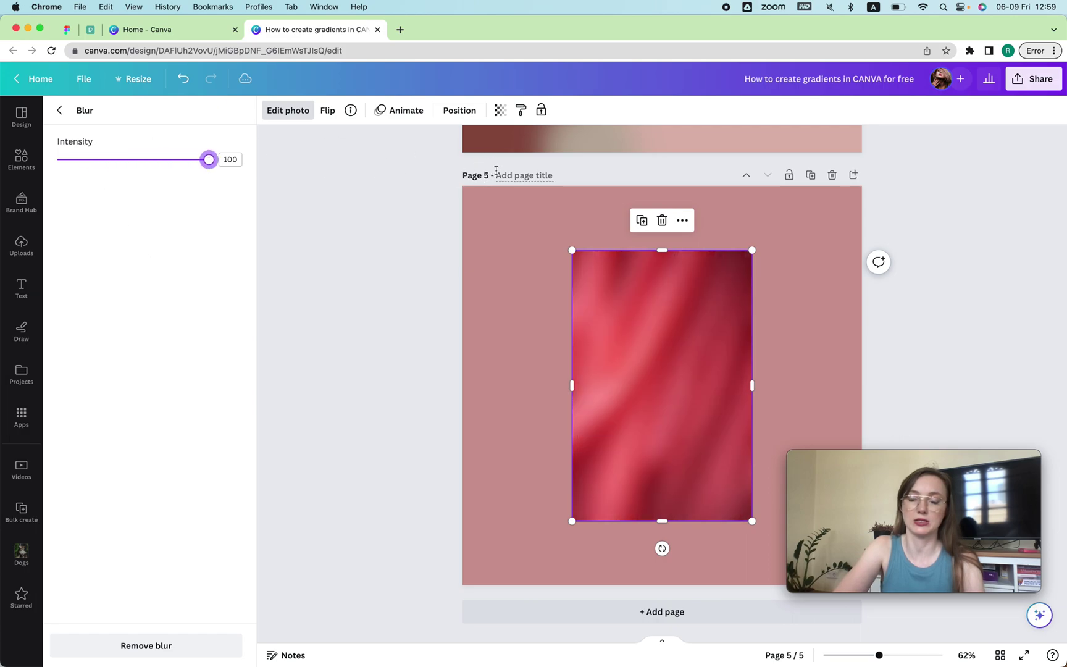
Step: Enlarge the blurred fabric photo to fill the page, keeping transparency at 100
drag(752, 251, 1034, 172)
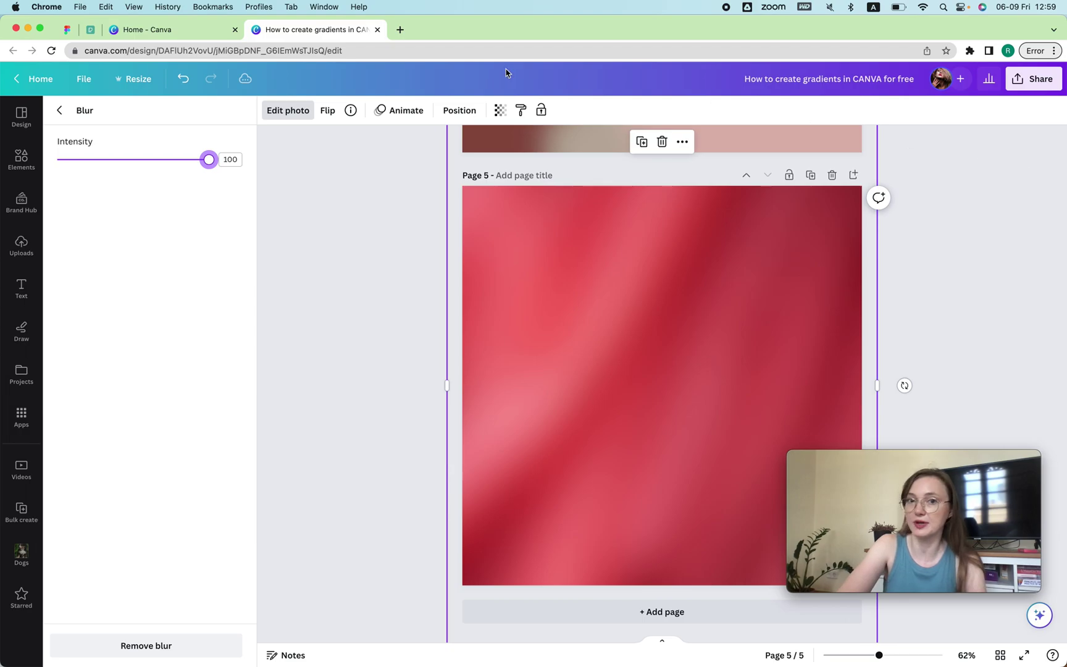
click(500, 110)
click(440, 159)
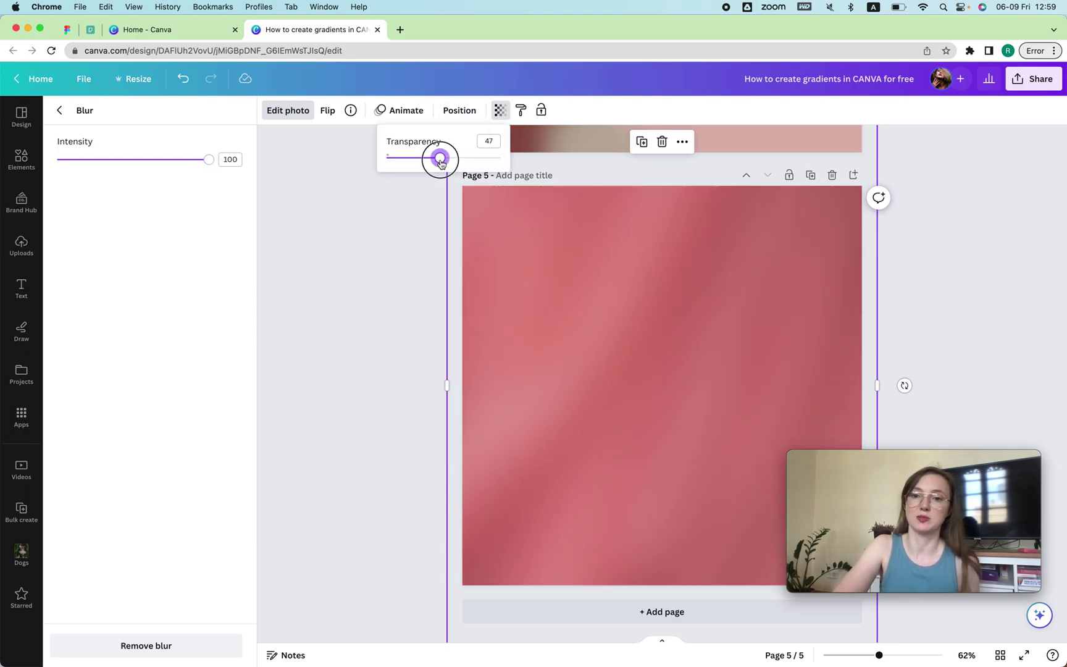
drag(441, 159, 500, 158)
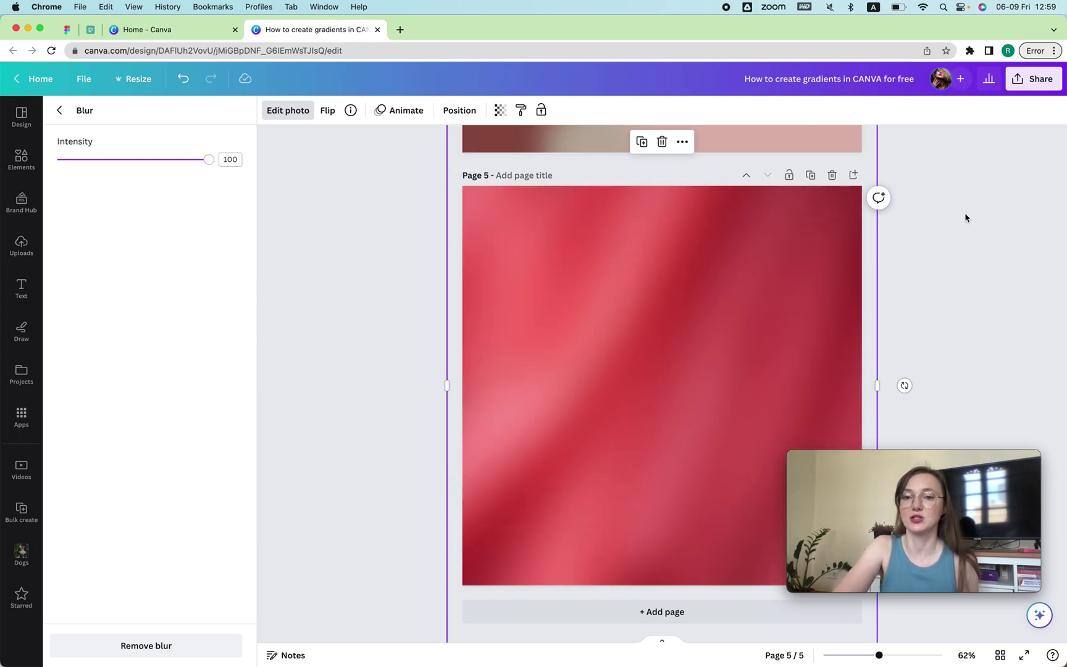
key(Escape)
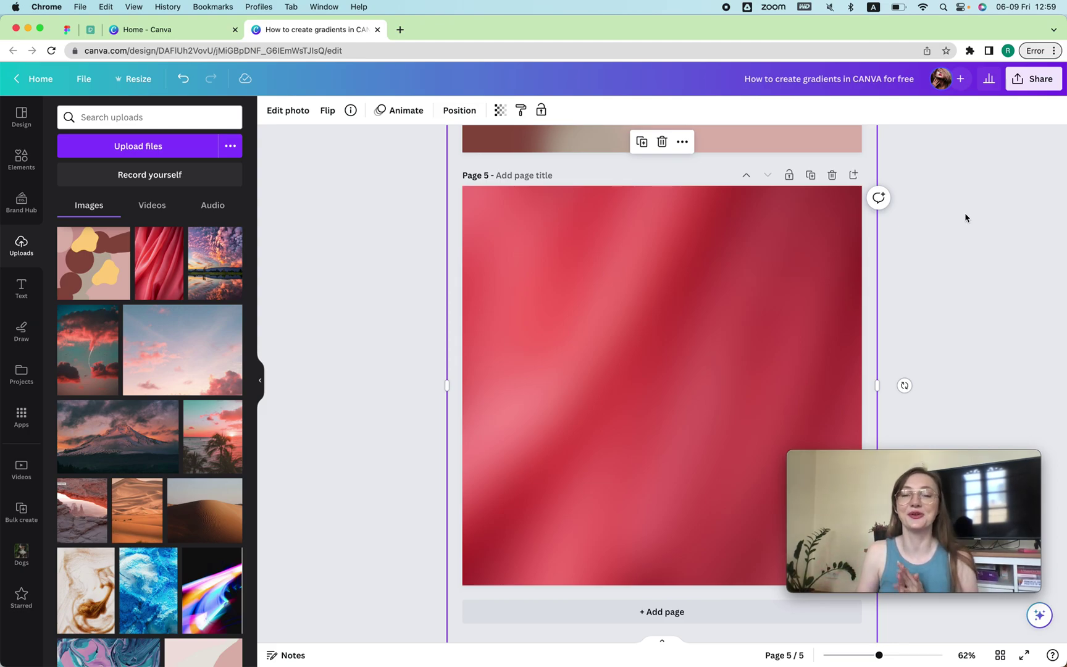